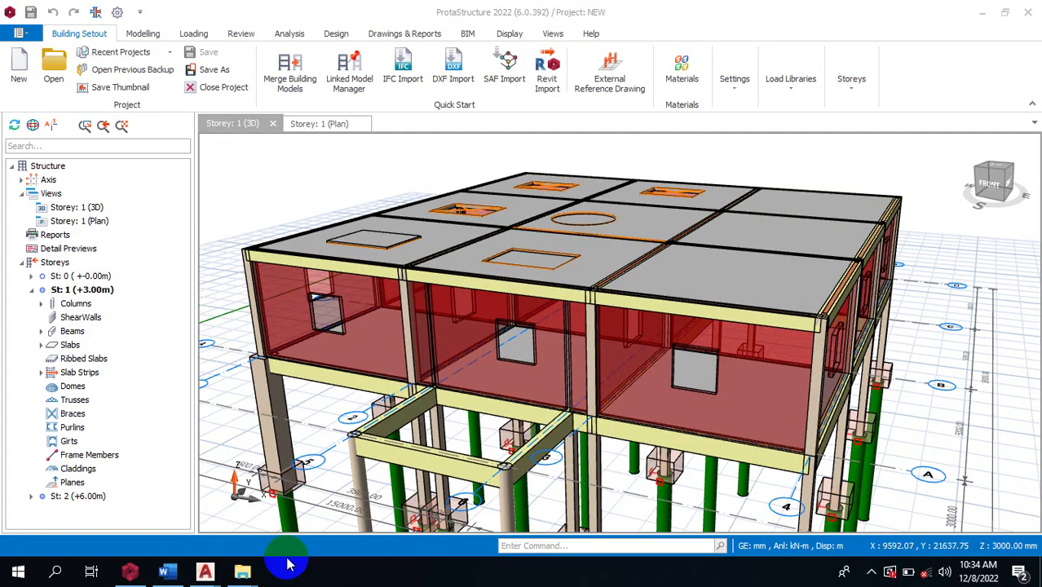
# Glance at the STRUCTURAL DETAILING document, then return to the ProtaStructure model
pyautogui.click(176, 575)
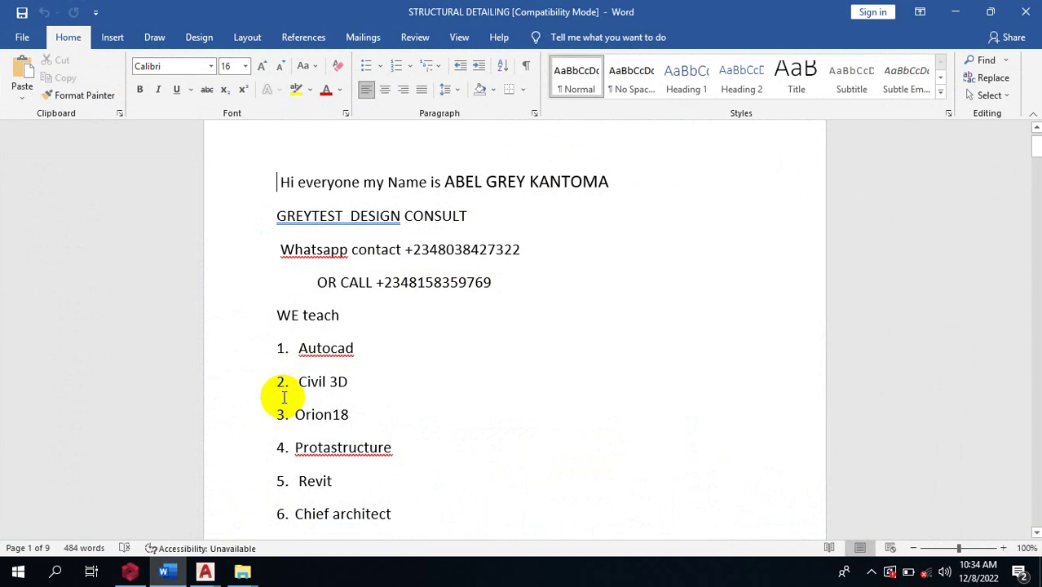
pyautogui.click(955, 11)
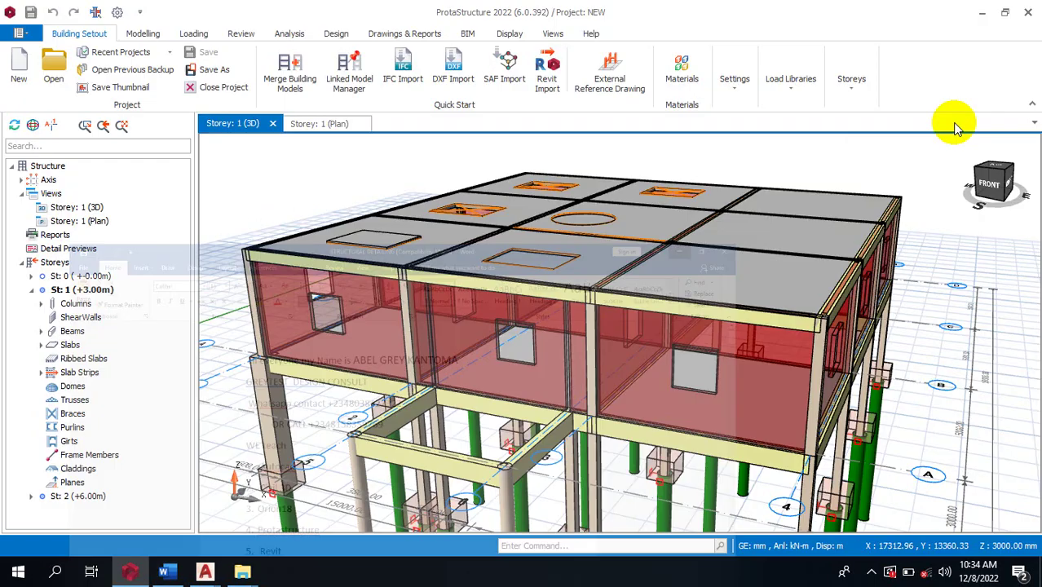
pyautogui.moveTo(635, 251)
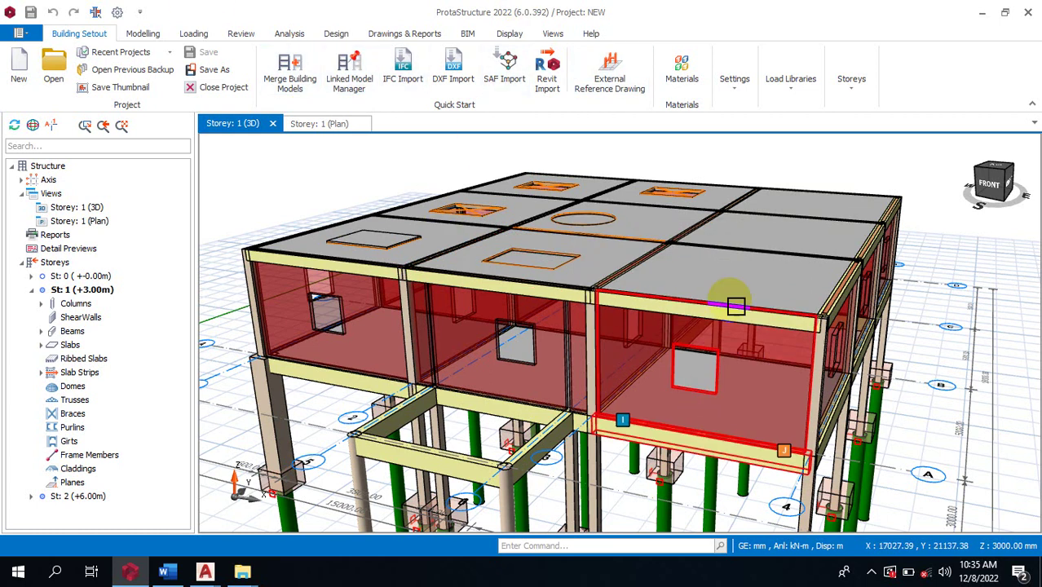
# Run the building analysis with column/wall and beam reinforcement design, re-selecting all beam bars
pyautogui.click(336, 36)
pyautogui.click(159, 35)
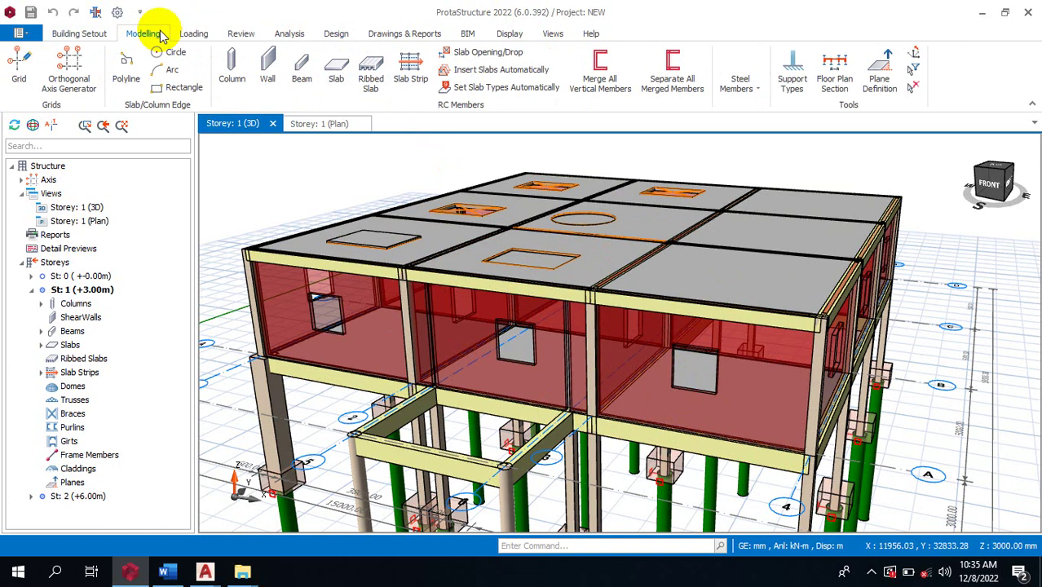
pyautogui.click(287, 36)
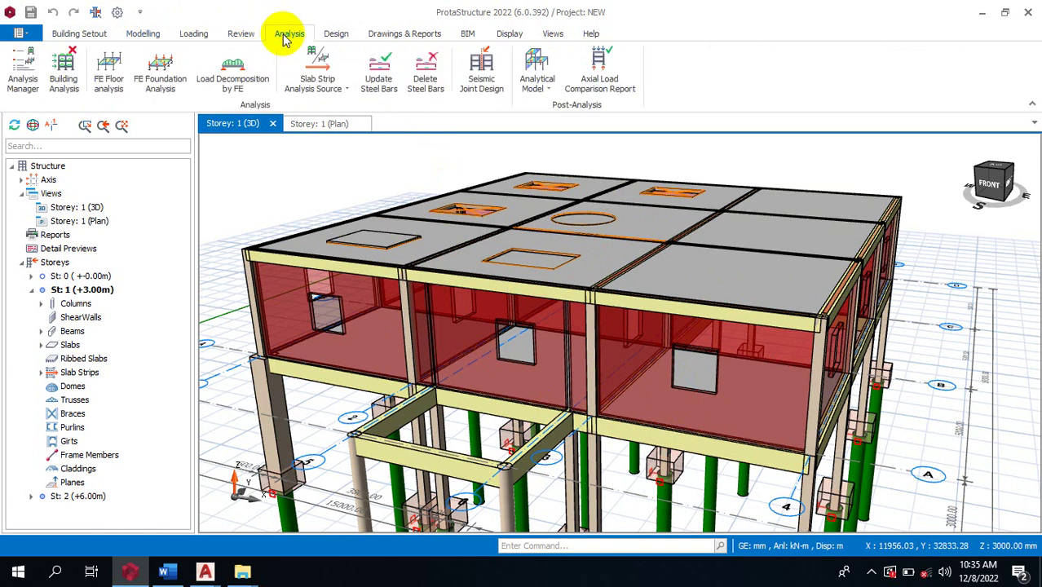
pyautogui.click(65, 73)
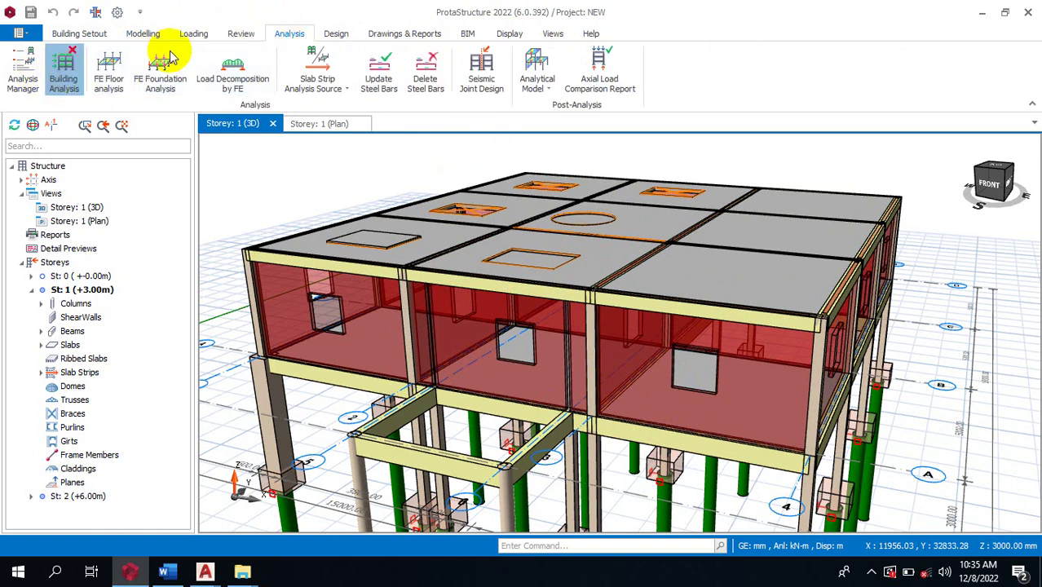
pyautogui.click(466, 51)
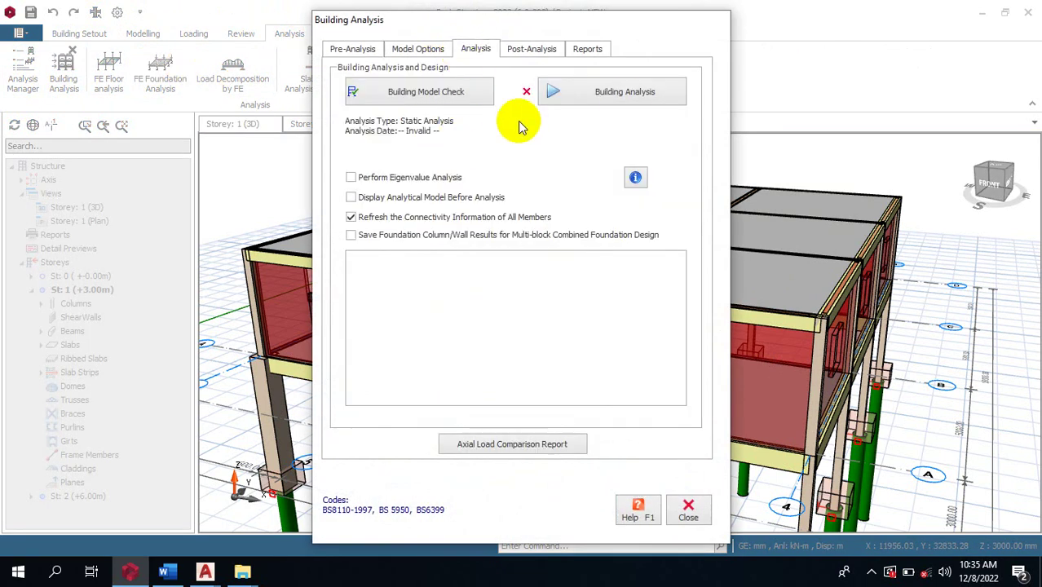
pyautogui.click(629, 98)
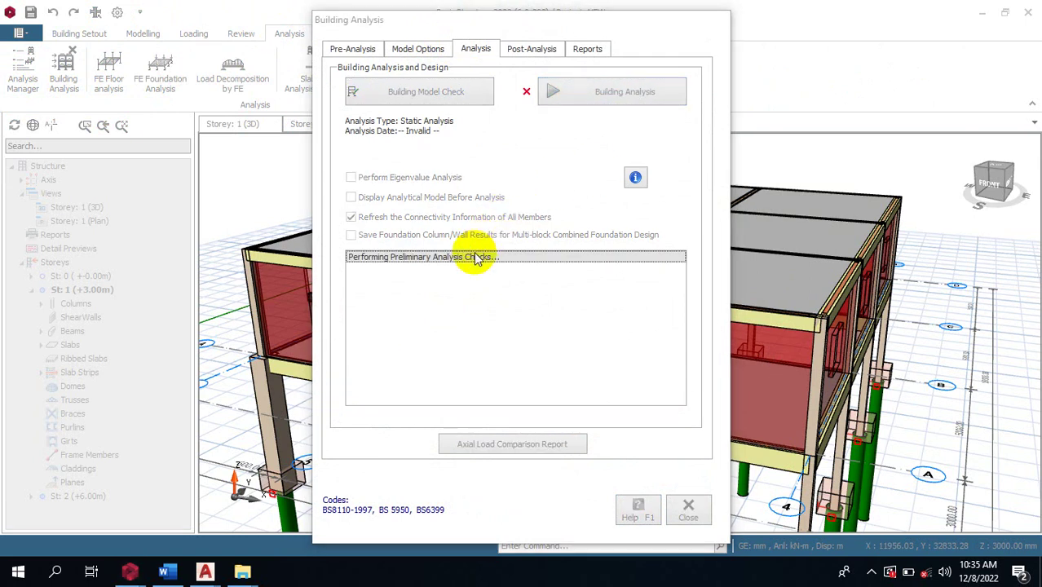
pyautogui.click(469, 247)
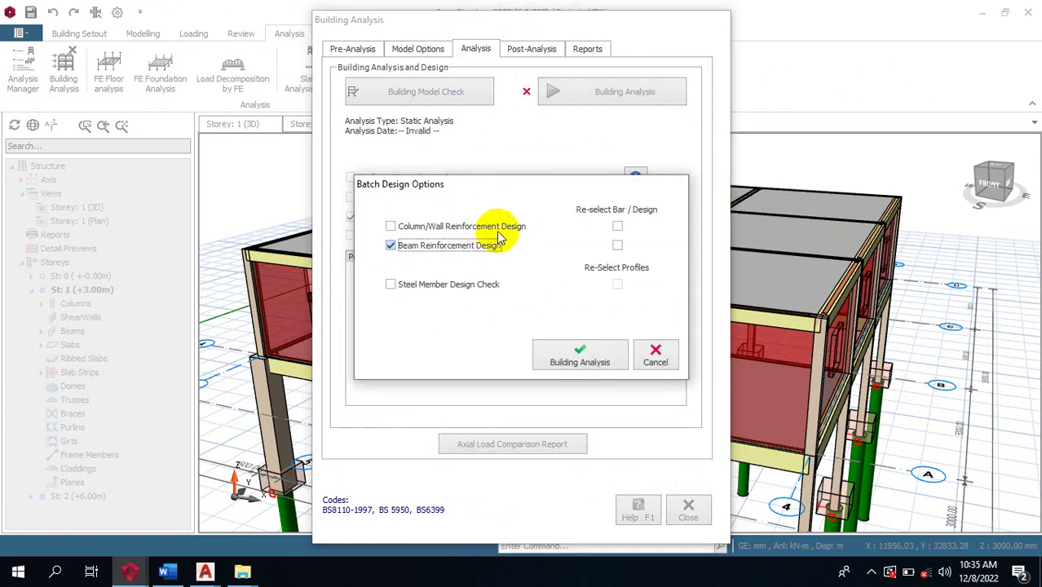
pyautogui.click(499, 228)
pyautogui.click(617, 245)
pyautogui.click(580, 355)
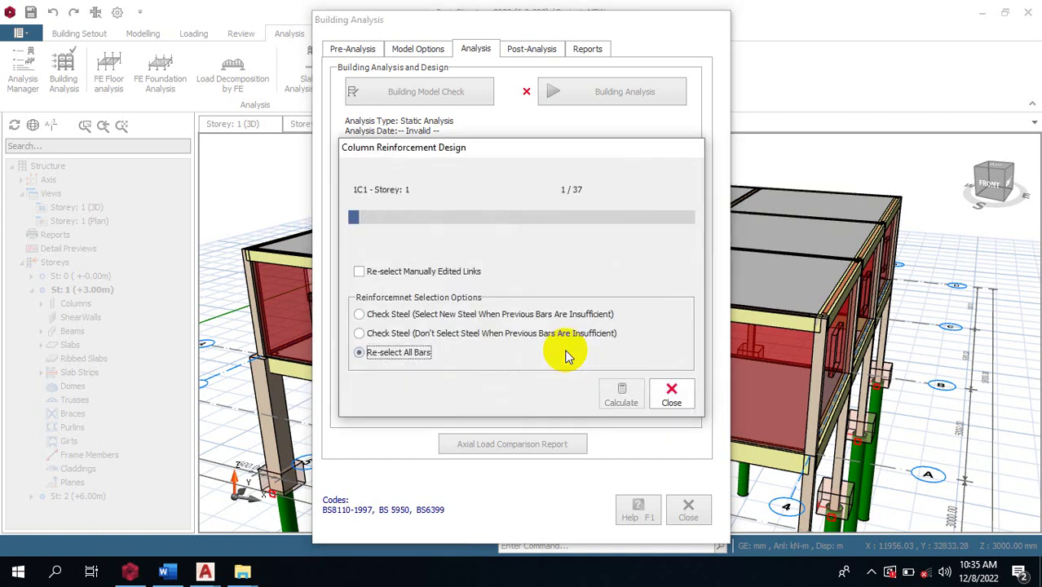
# Search Windows for 'stepe' and open the STONEBRIDGE structural detailing template drawing
pyautogui.click(56, 573)
pyautogui.write('step')
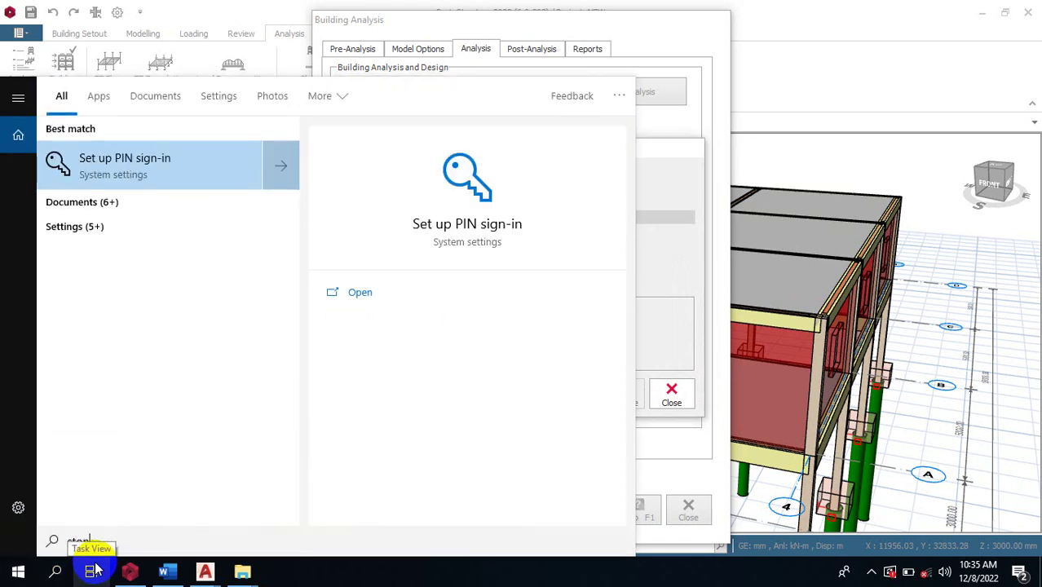
pyautogui.write('e')
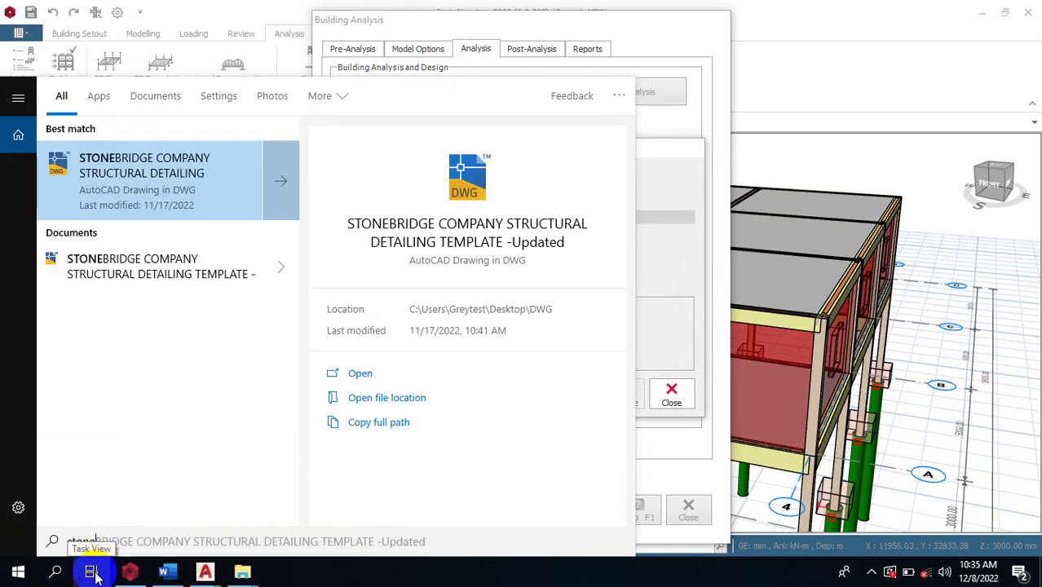
pyautogui.click(143, 183)
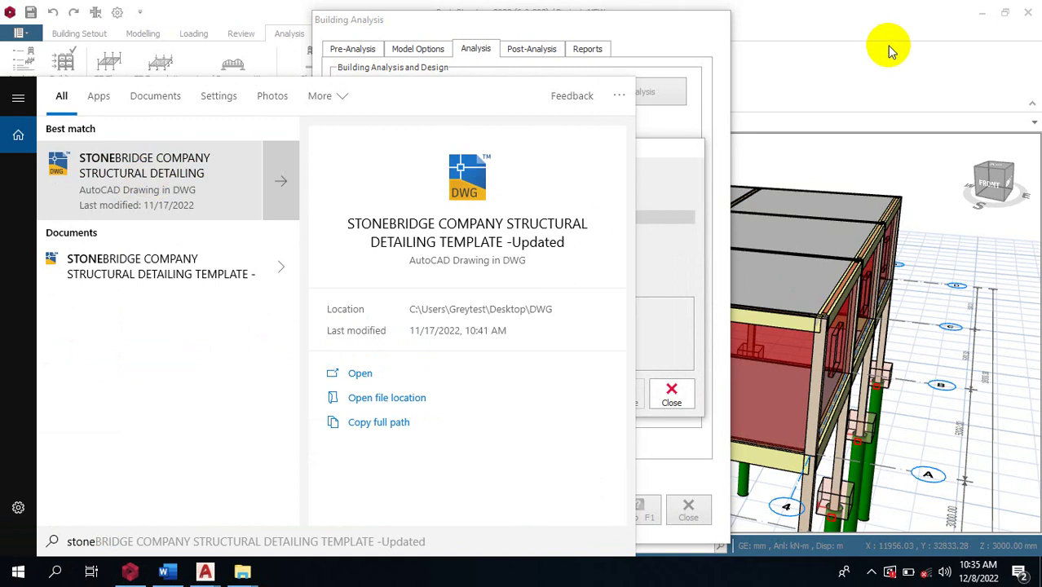
# Dismiss the search results and bring up an open window from the taskbar preview
pyautogui.click(858, 64)
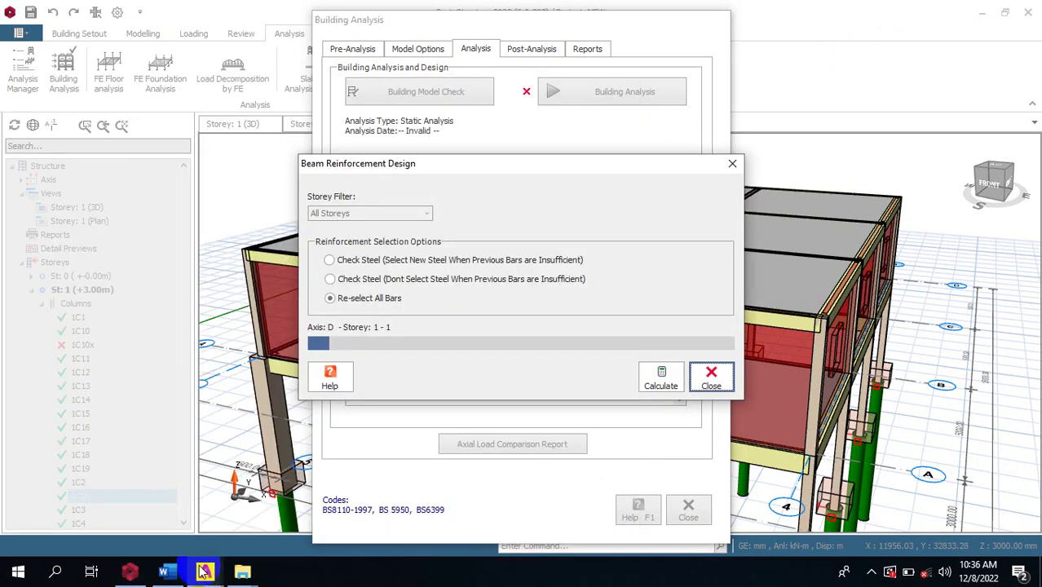
pyautogui.moveTo(204, 572)
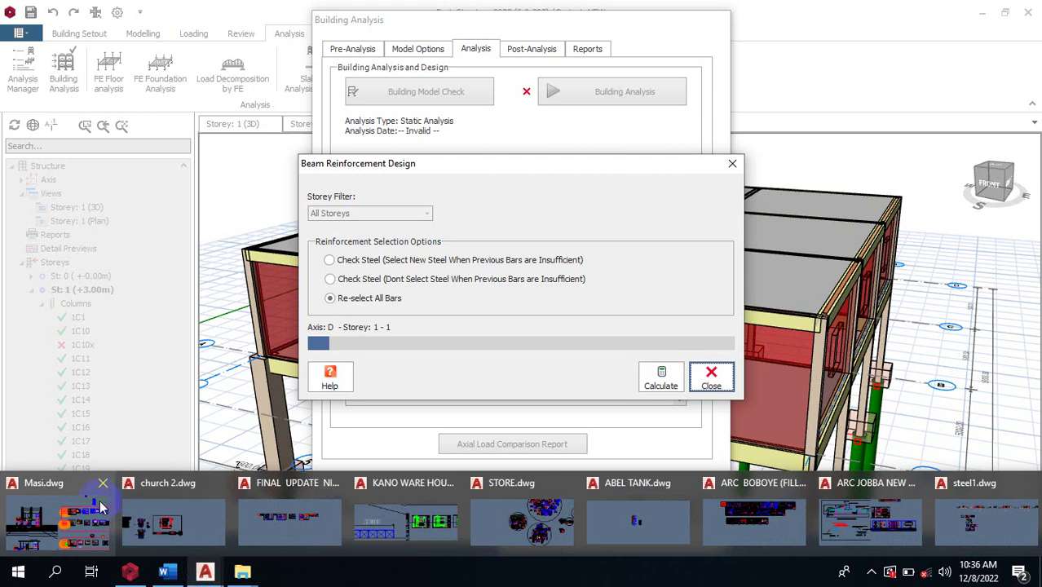
pyautogui.click(218, 486)
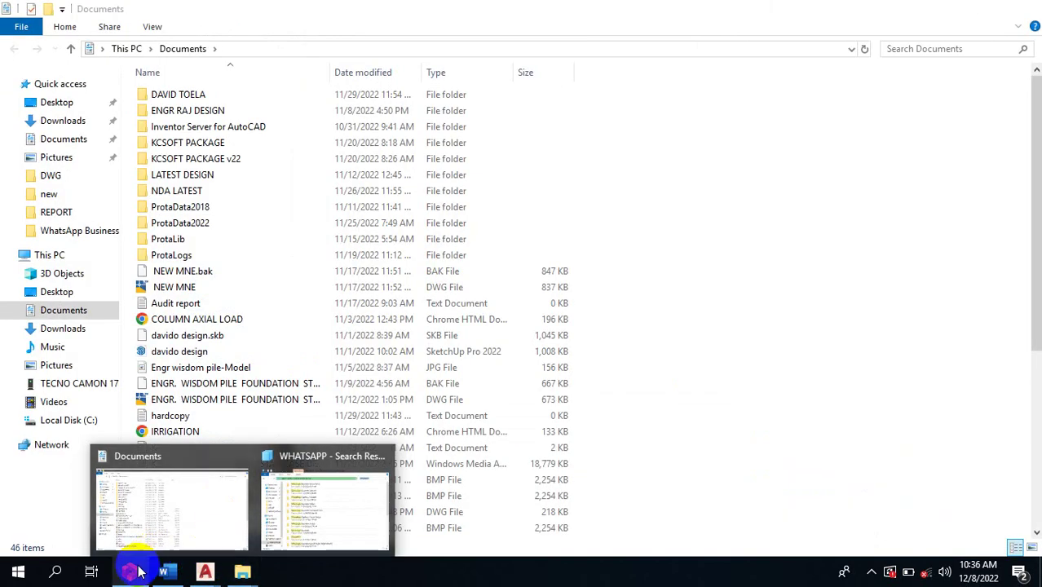
# Bring the STONEBRIDGE template drawing to the front from the taskbar
pyautogui.moveTo(139, 573)
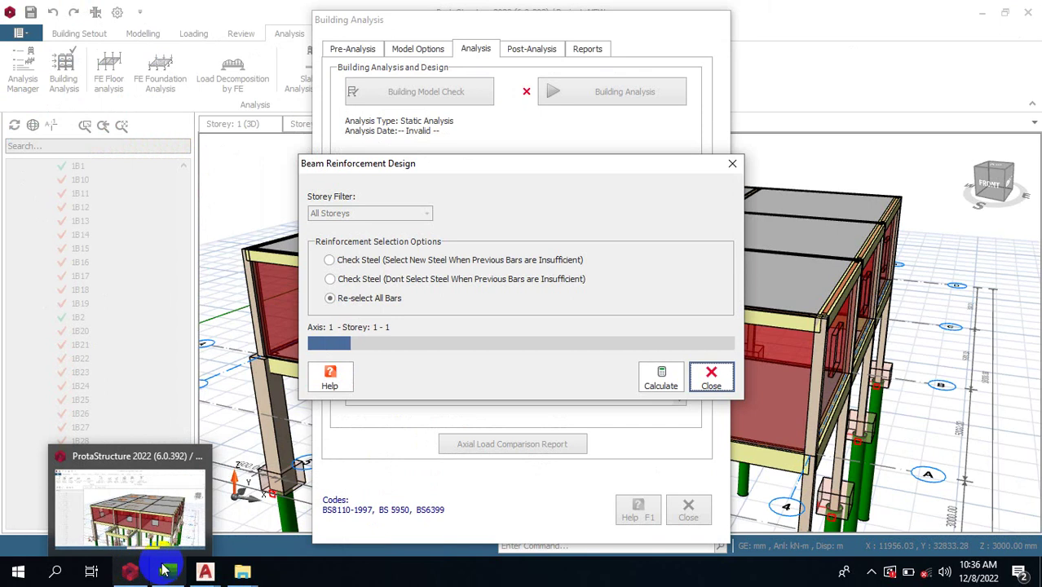
pyautogui.moveTo(204, 574)
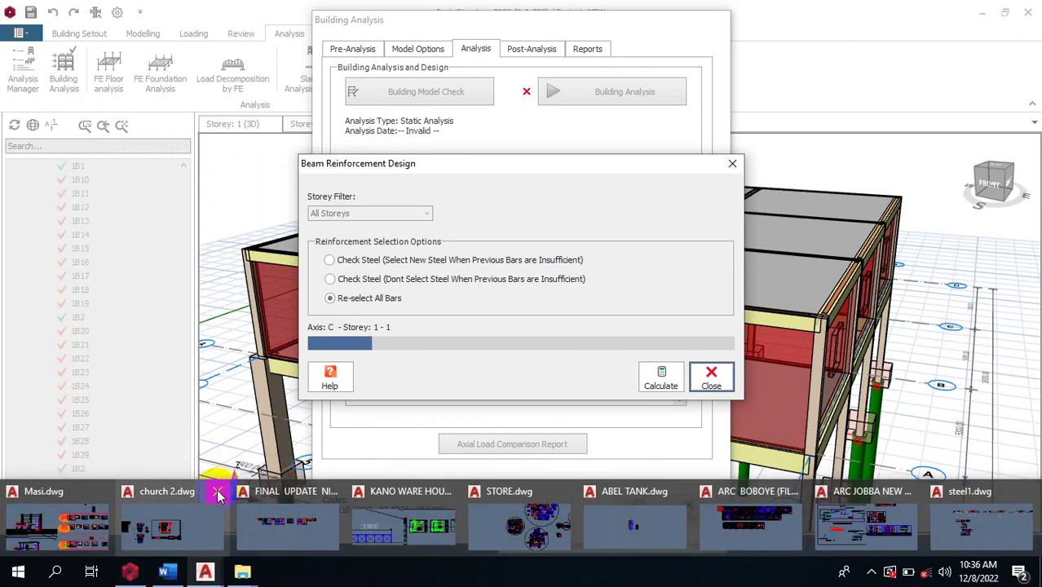
pyautogui.click(218, 494)
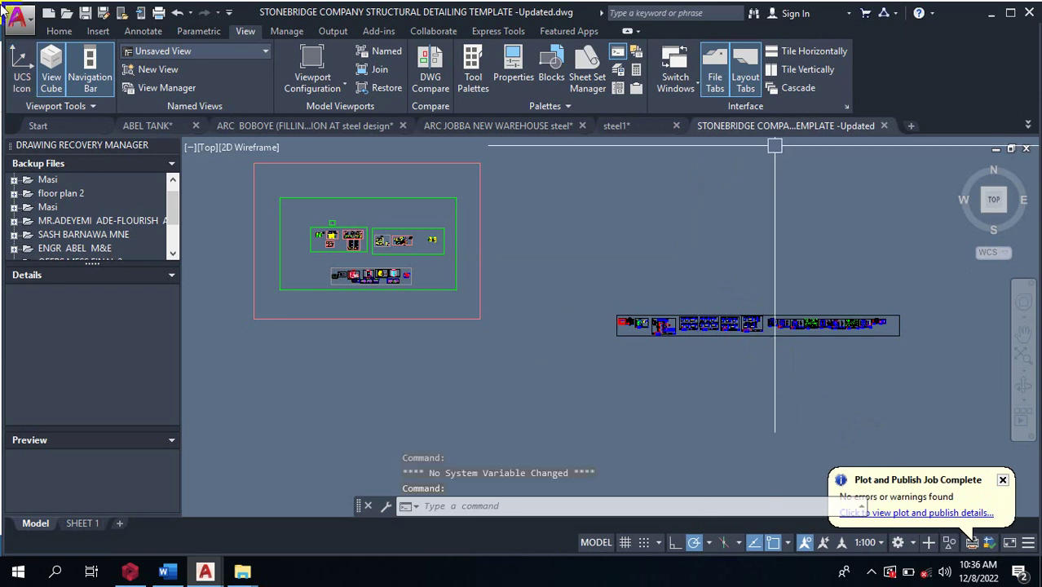
# Zoom in and out across the template to review its standard detail sheet groups
pyautogui.scroll(3, 645, 309)
pyautogui.scroll(3, 616, 331)
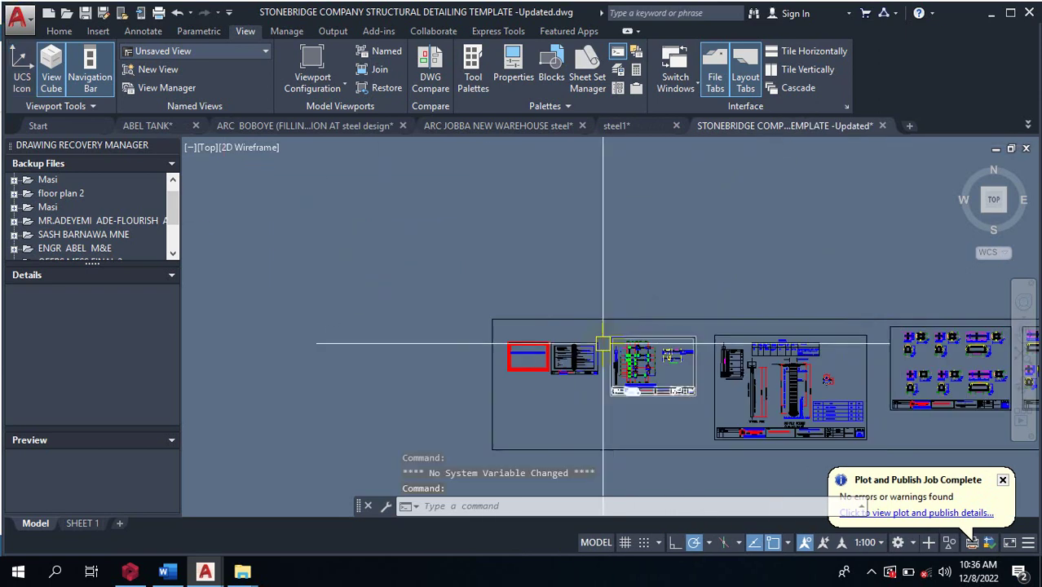
pyautogui.scroll(-2, 657, 294)
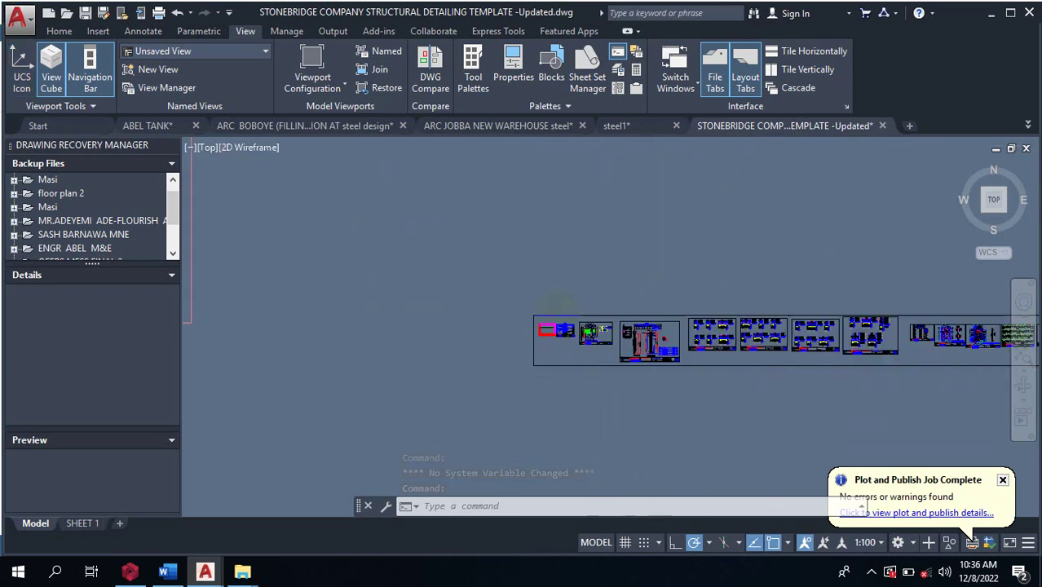
pyautogui.scroll(6, 600, 321)
pyautogui.scroll(2, 497, 320)
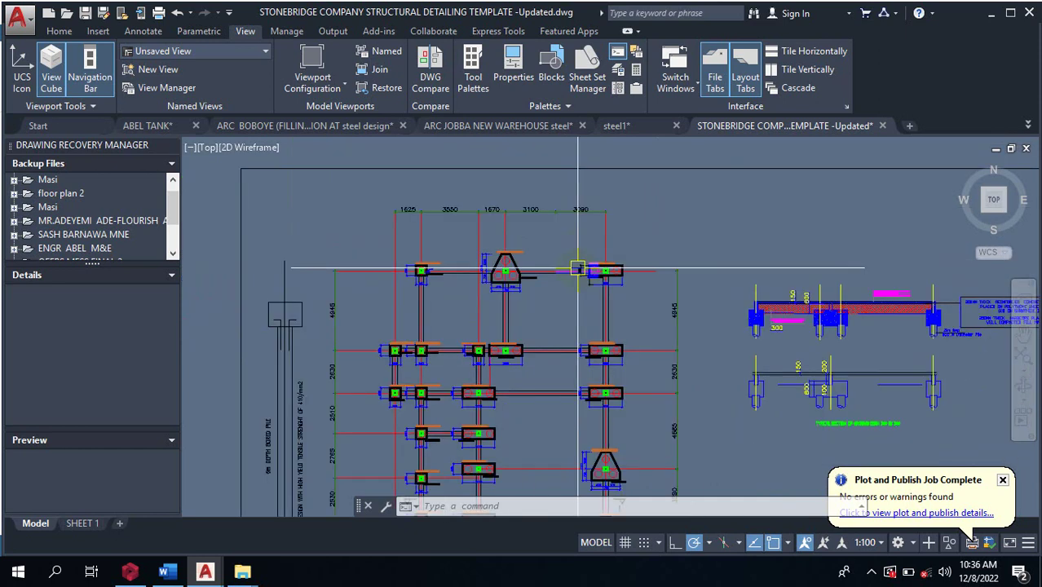
pyautogui.scroll(-6, 489, 294)
pyautogui.scroll(-3, 571, 314)
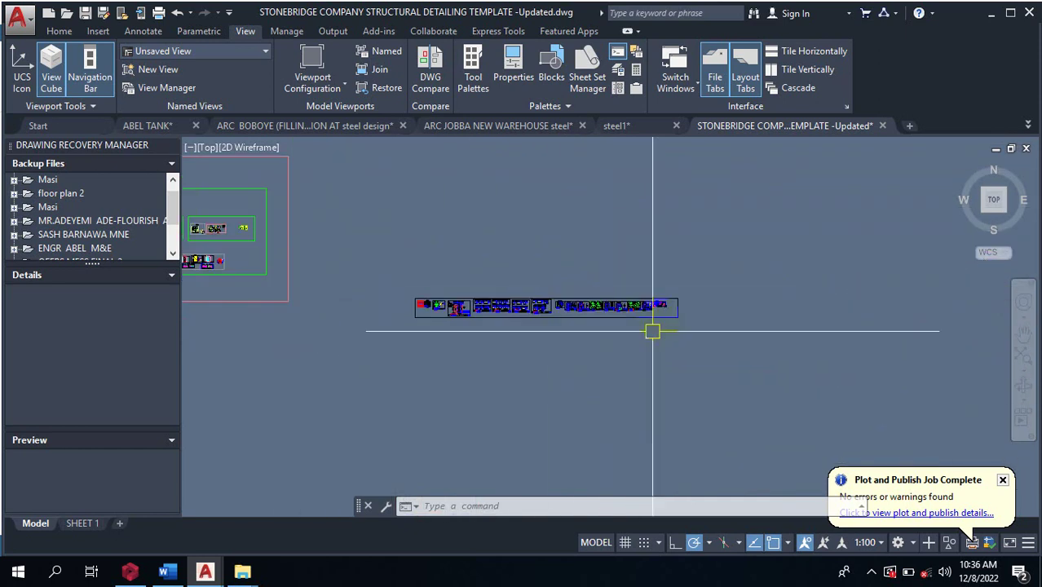
pyautogui.scroll(7, 846, 302)
pyautogui.scroll(-6, 846, 301)
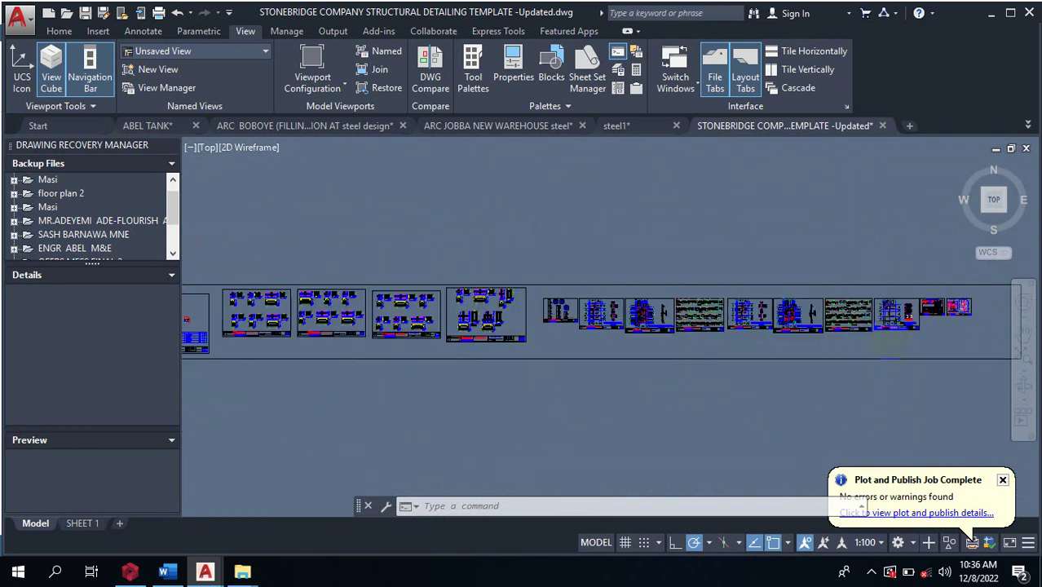
pyautogui.scroll(6, 714, 305)
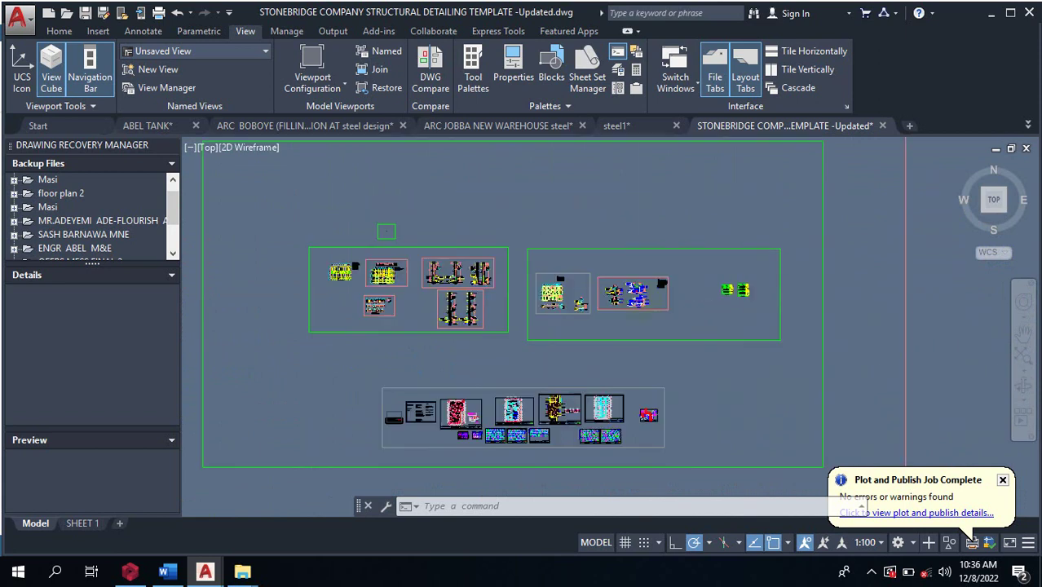
pyautogui.scroll(-6, 790, 394)
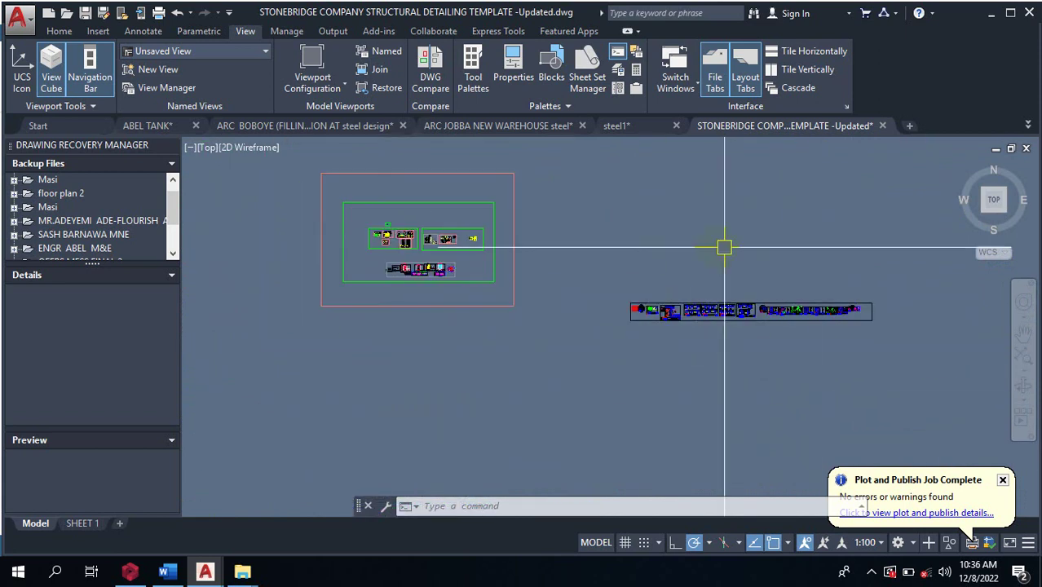
pyautogui.scroll(4, 656, 302)
pyautogui.scroll(2, 668, 324)
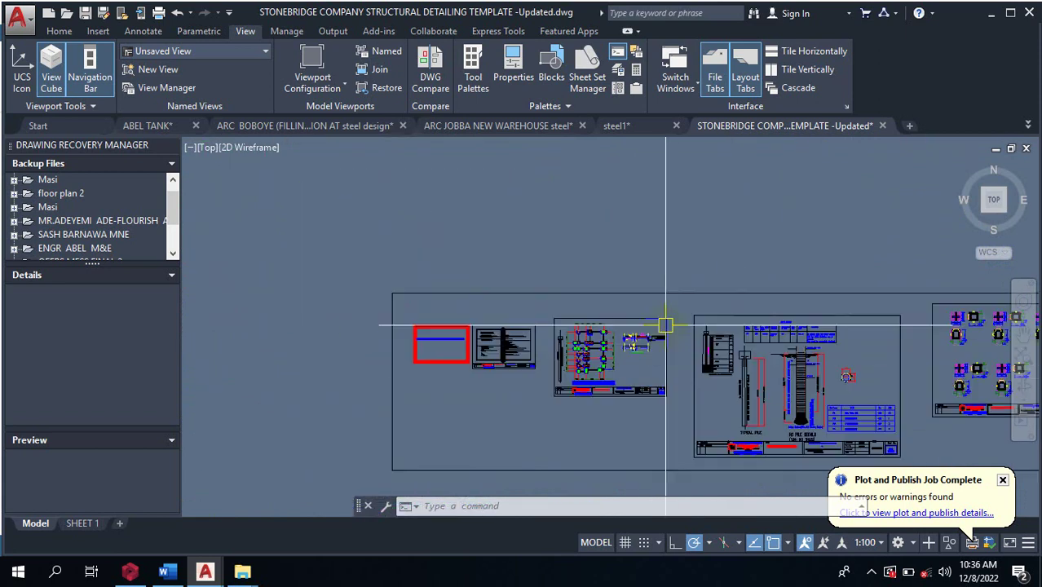
pyautogui.scroll(-5, 815, 359)
pyautogui.scroll(-2, 874, 373)
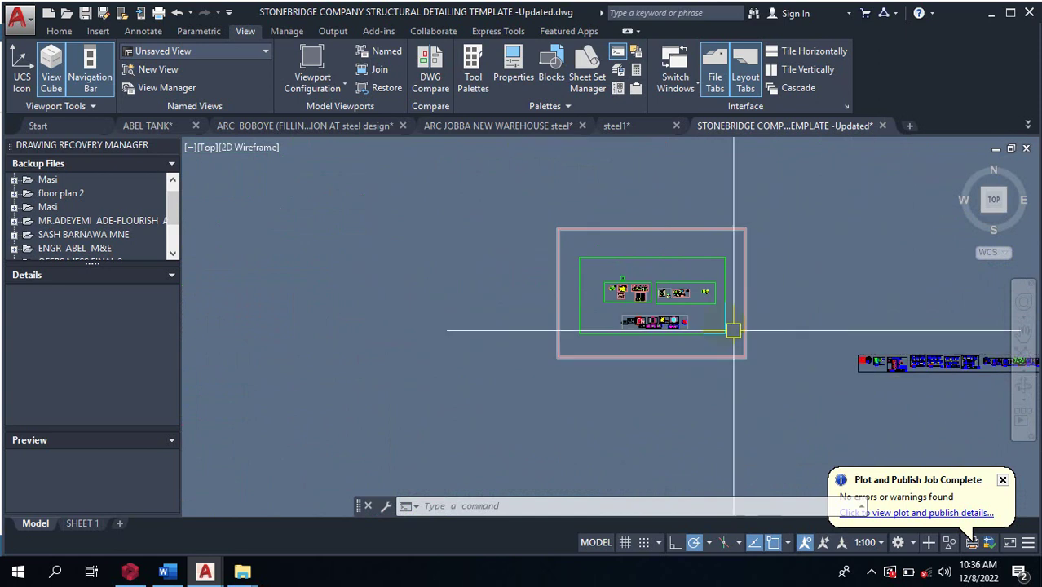
pyautogui.scroll(6, 652, 280)
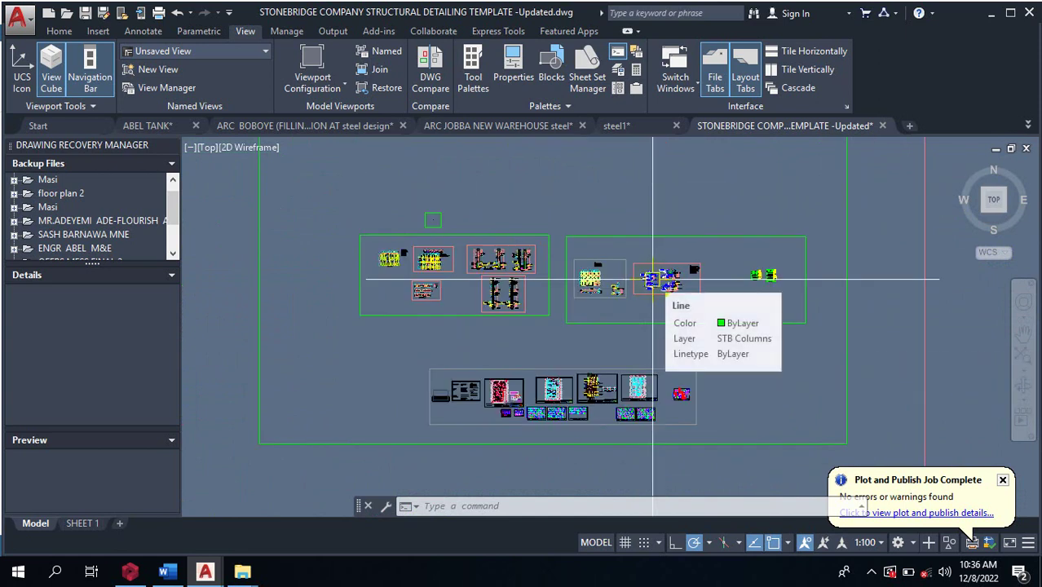
pyautogui.scroll(5, 491, 294)
pyautogui.scroll(-6, 513, 317)
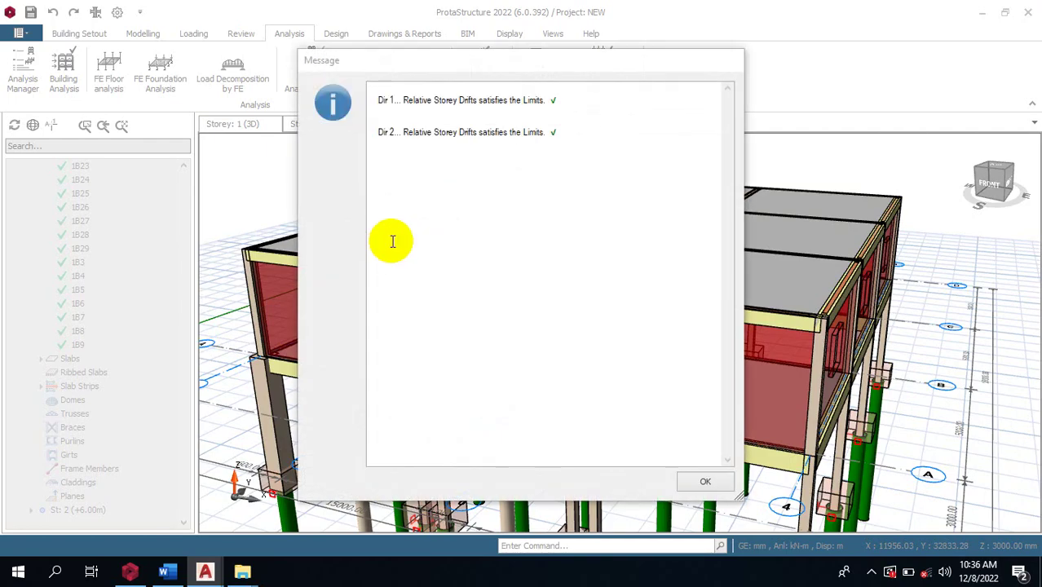
# Acknowledge the storey drift message and close the finished Building Analysis dialog
pyautogui.click(708, 481)
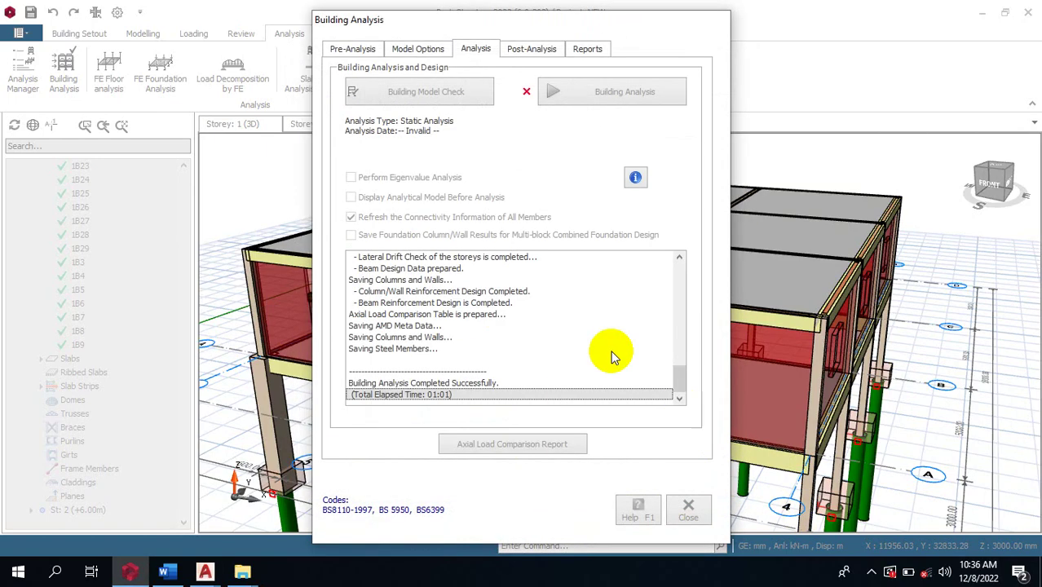
pyautogui.moveTo(140, 582)
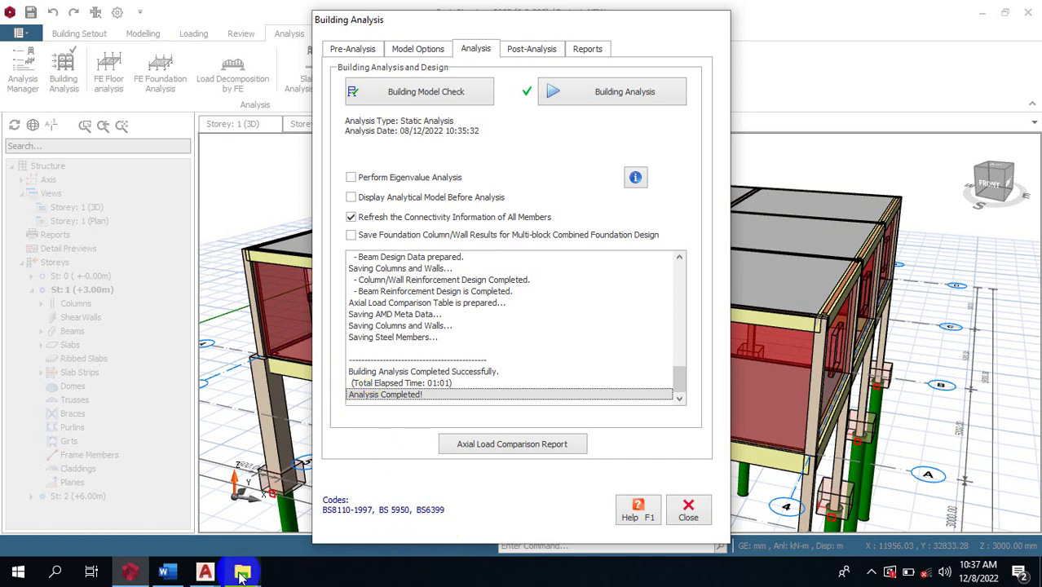
pyautogui.click(687, 519)
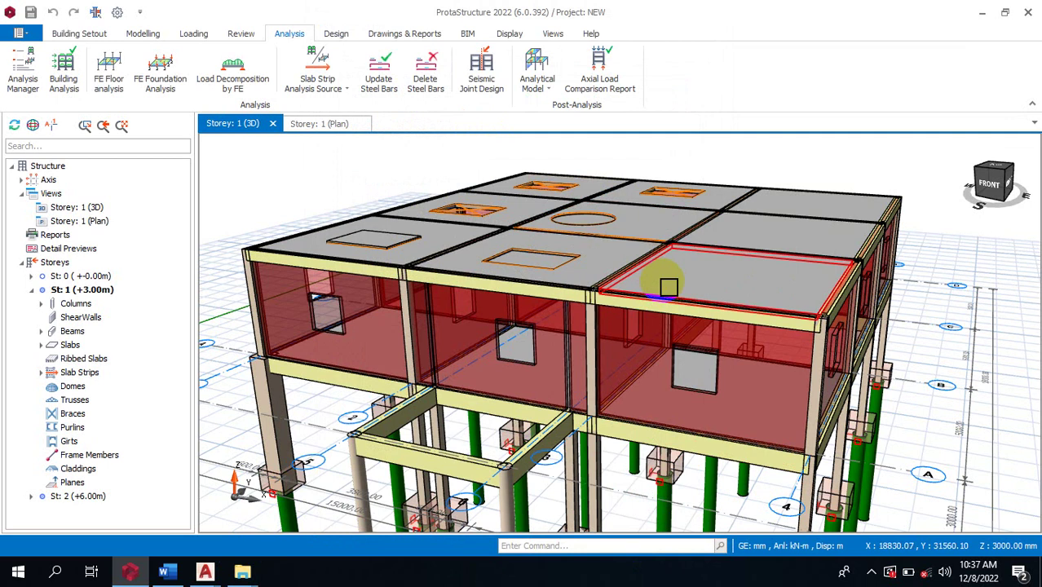
# Show the Drawings & Reports tools, then minimize ProtaStructure to reveal the AutoCAD template
pyautogui.click(395, 39)
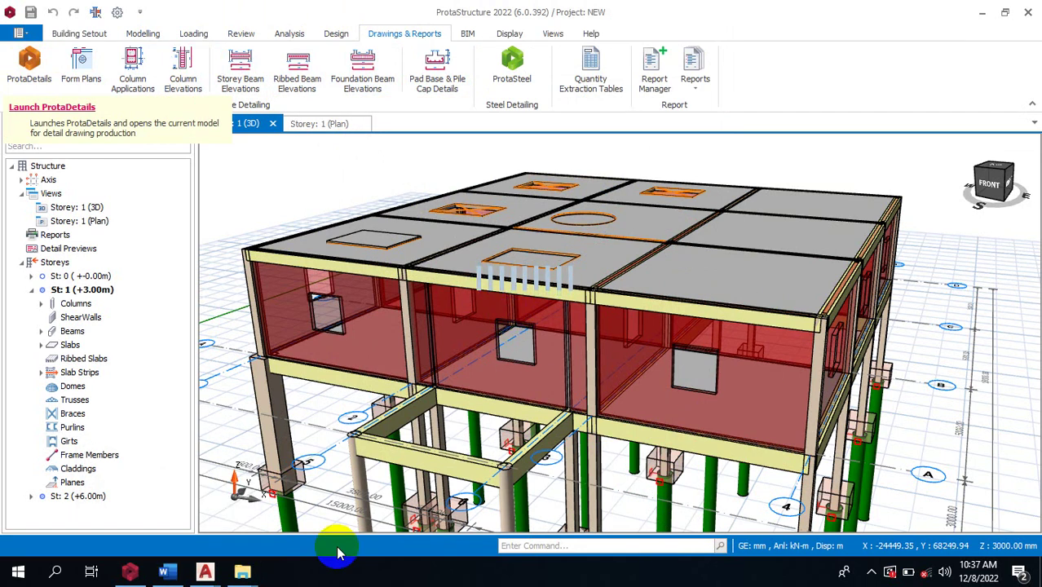
pyautogui.moveTo(210, 573)
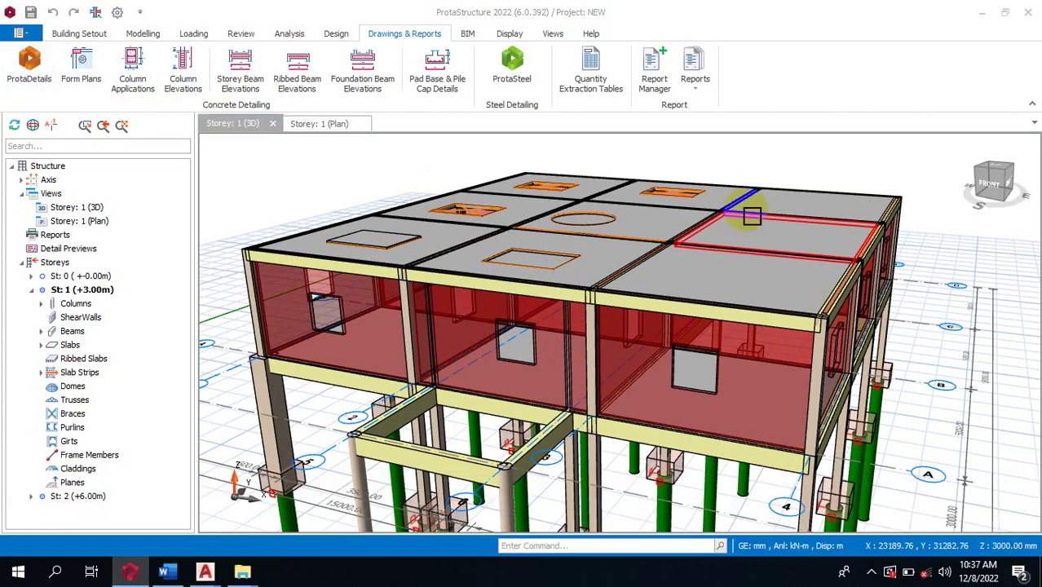
pyautogui.click(983, 16)
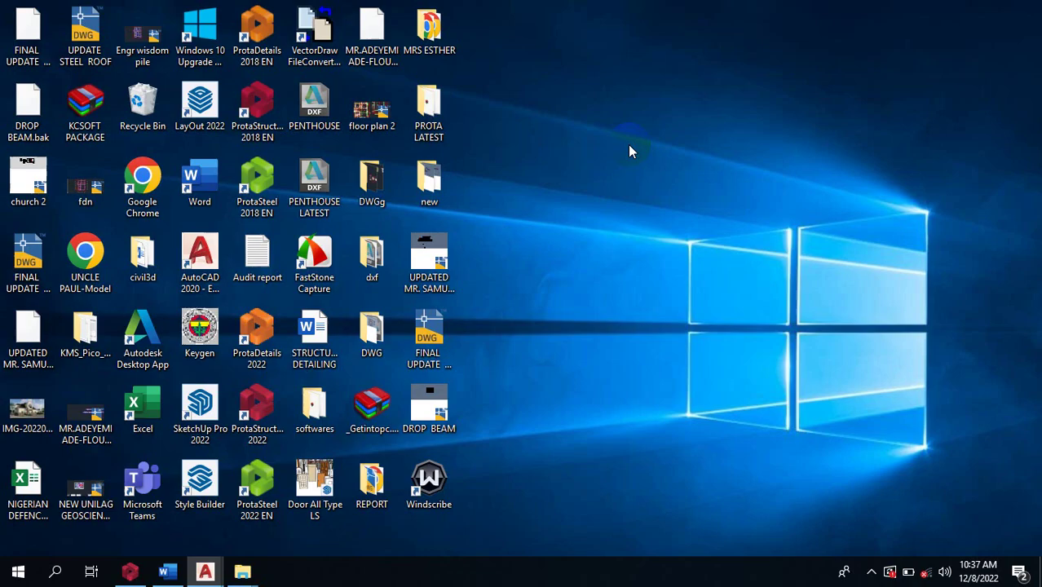
# Switch to church 2.dwg in AutoCAD, close it and save its changes
pyautogui.click(660, 191)
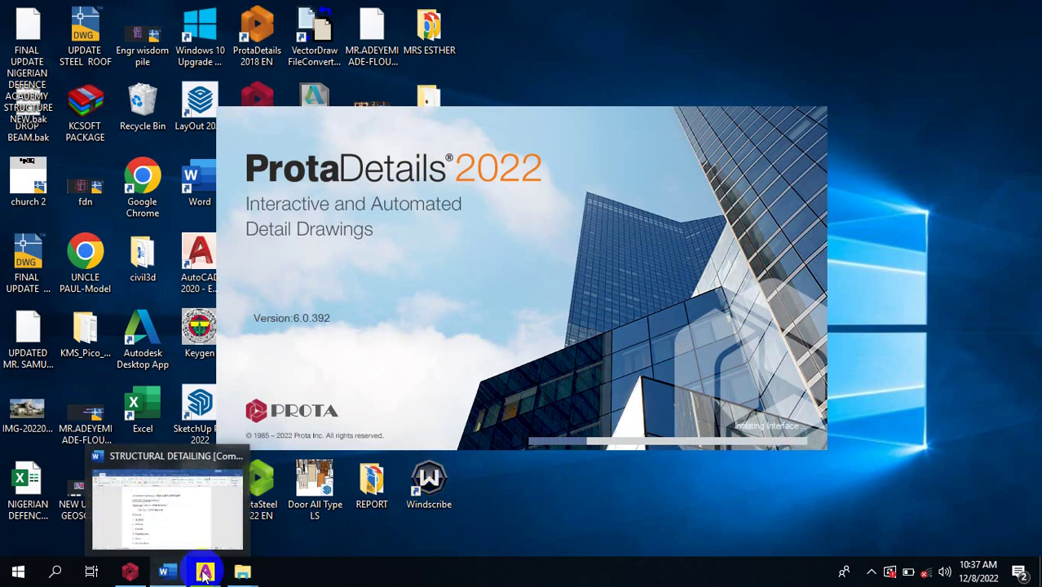
pyautogui.click(207, 573)
pyautogui.click(207, 573)
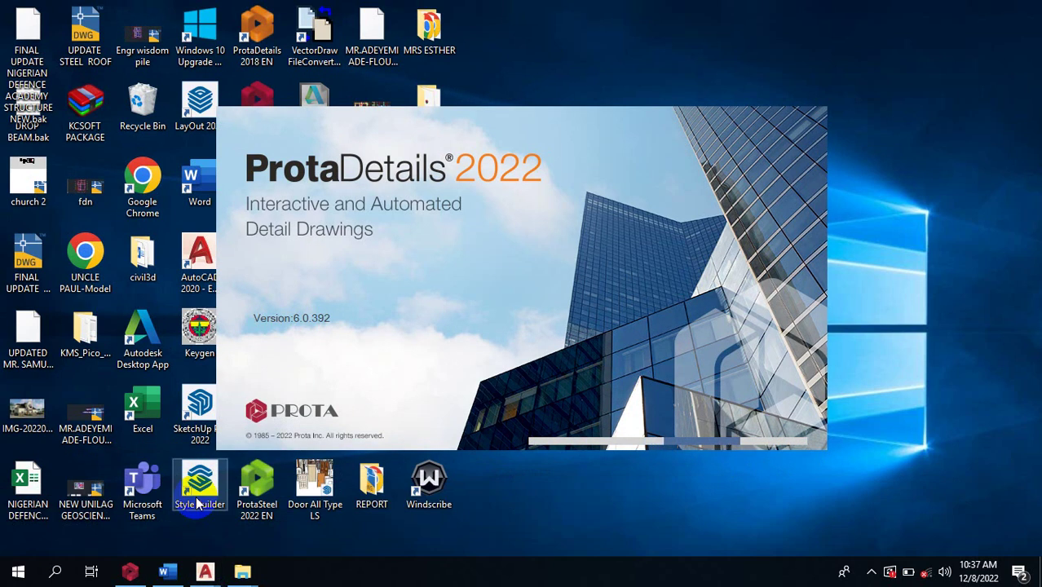
pyautogui.press('Escape')
pyautogui.press('Escape')
pyautogui.hotkey('ctrl', 'F4')
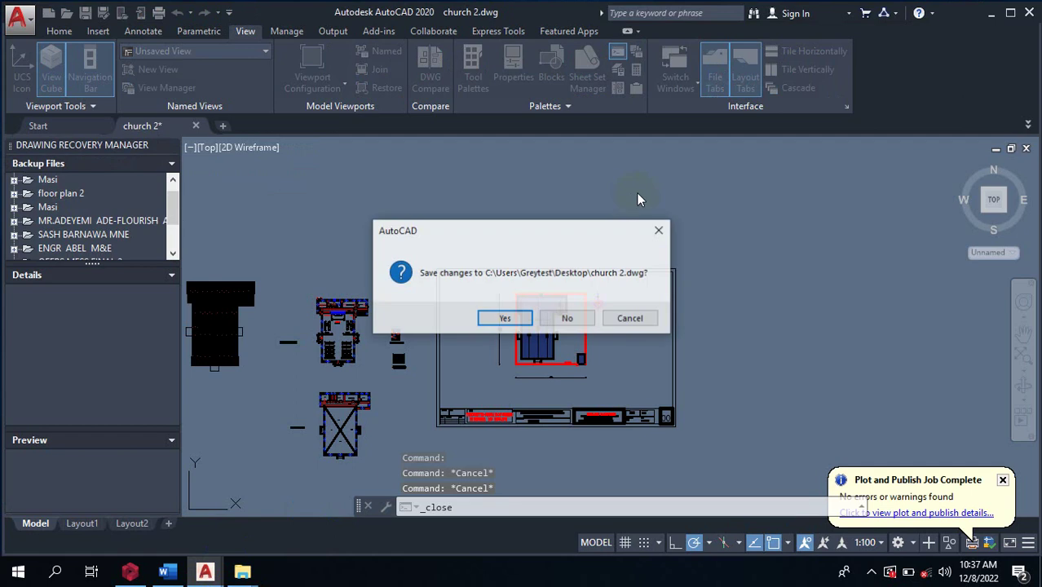
pyautogui.click(506, 318)
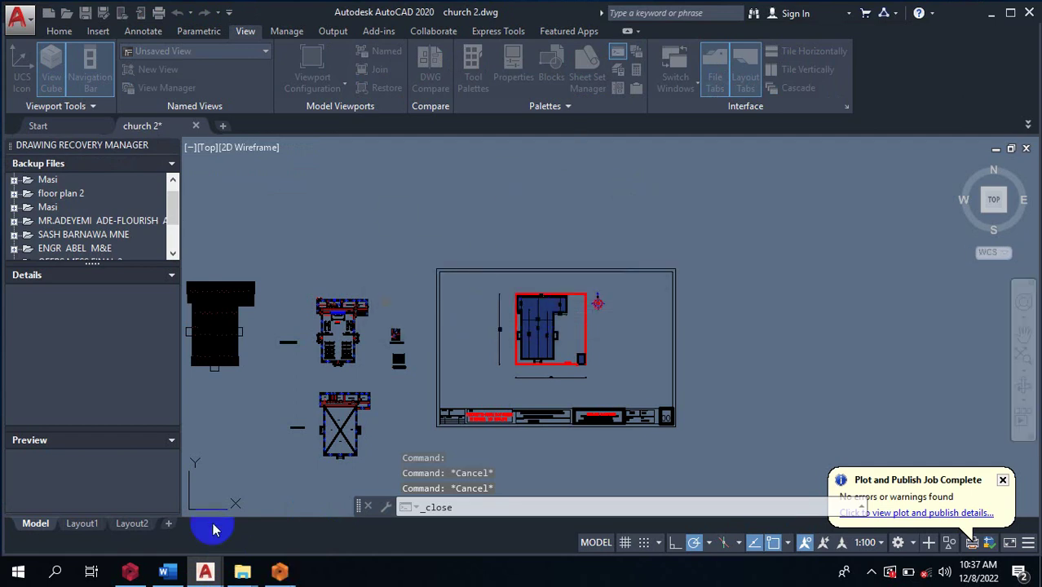
pyautogui.moveTo(207, 571)
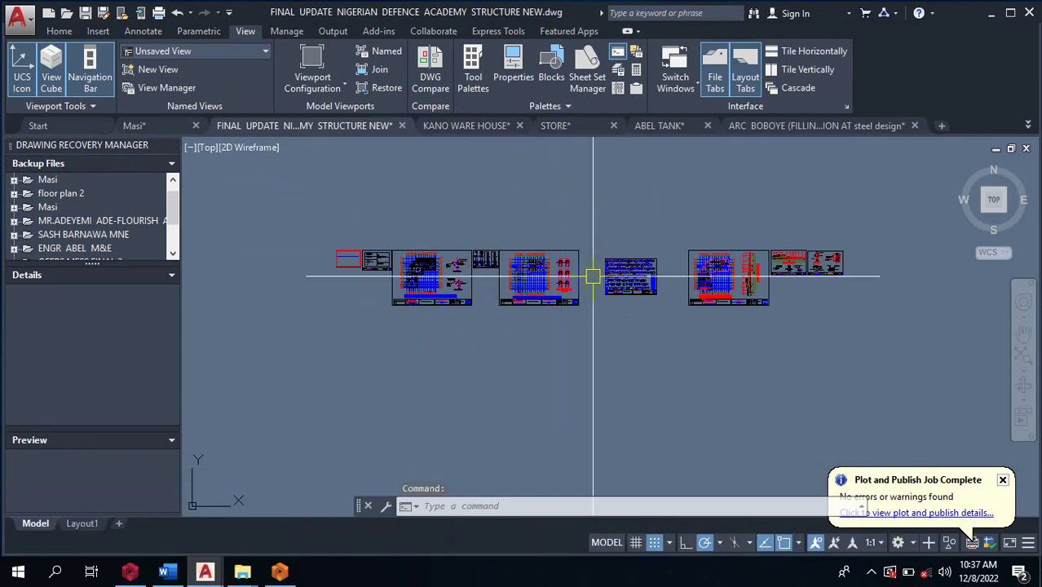
# Auto-generate every detail drawing type for all storeys and place them in Drawing2
pyautogui.click(991, 14)
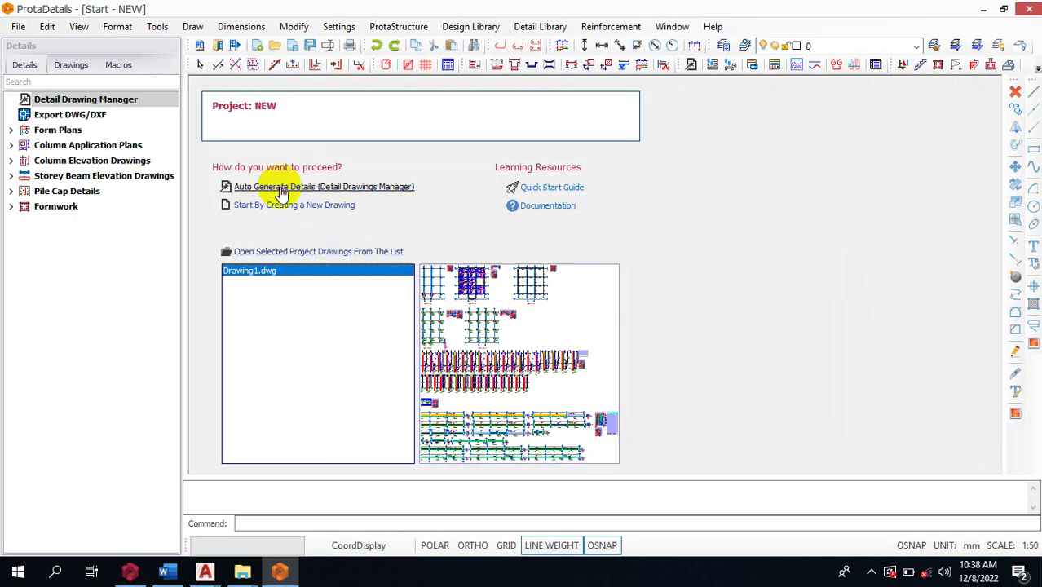
pyautogui.click(279, 187)
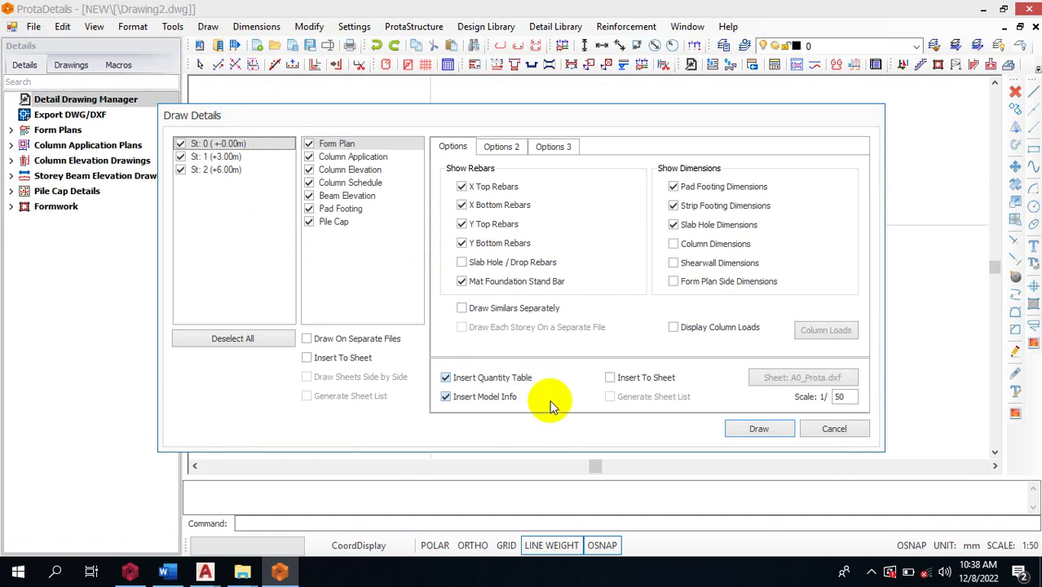
pyautogui.click(745, 435)
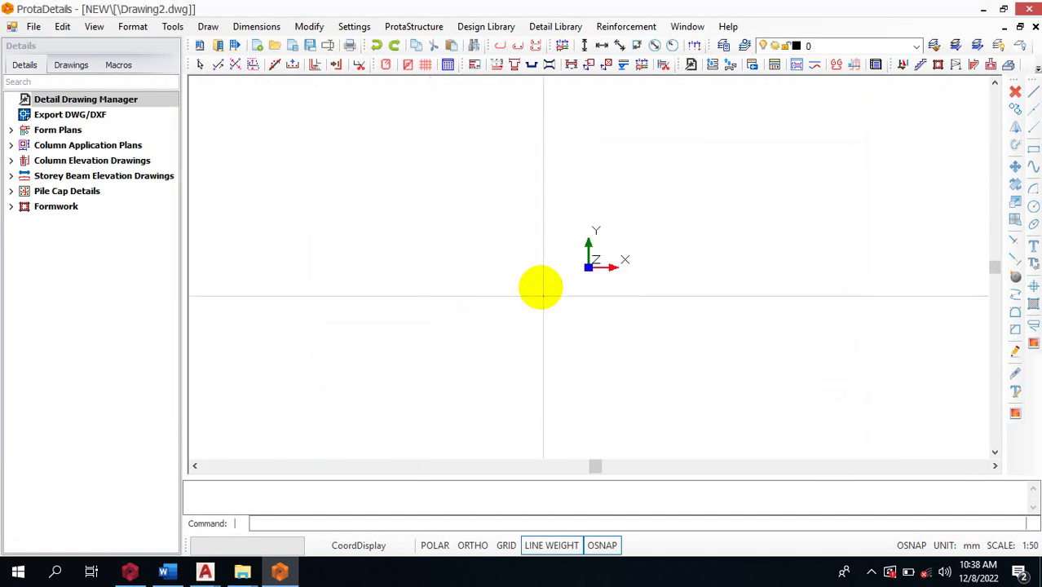
pyautogui.click(518, 258)
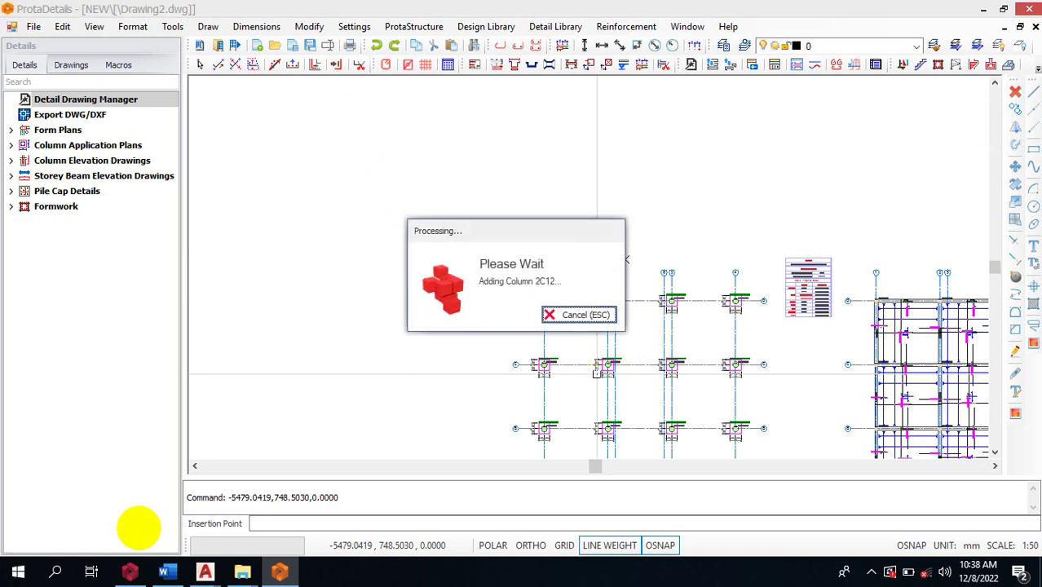
pyautogui.click(207, 573)
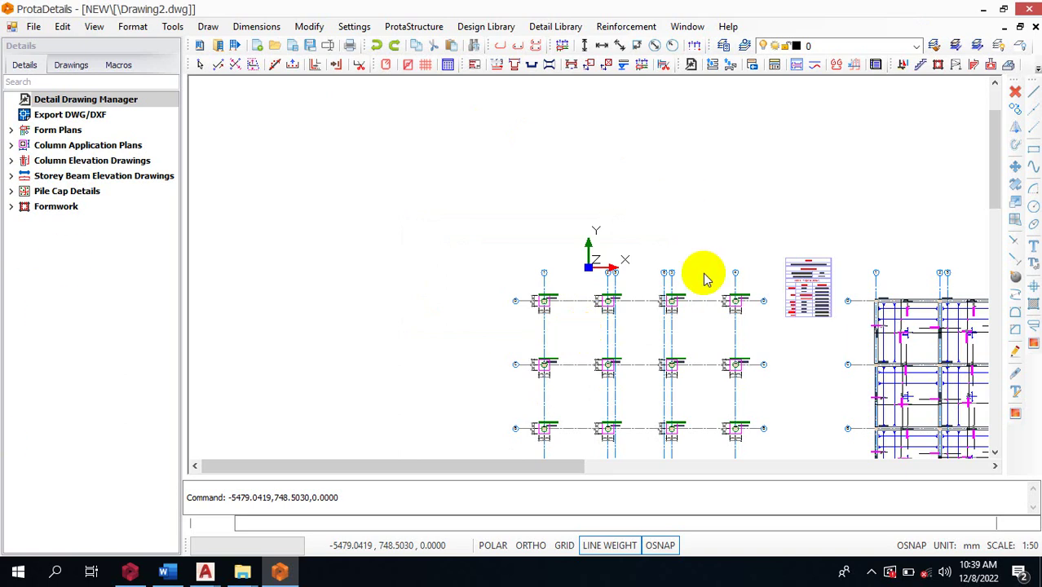
# Zoom in and out over the generated column elevation rows to inspect them closely
pyautogui.scroll(-2, 478, 229)
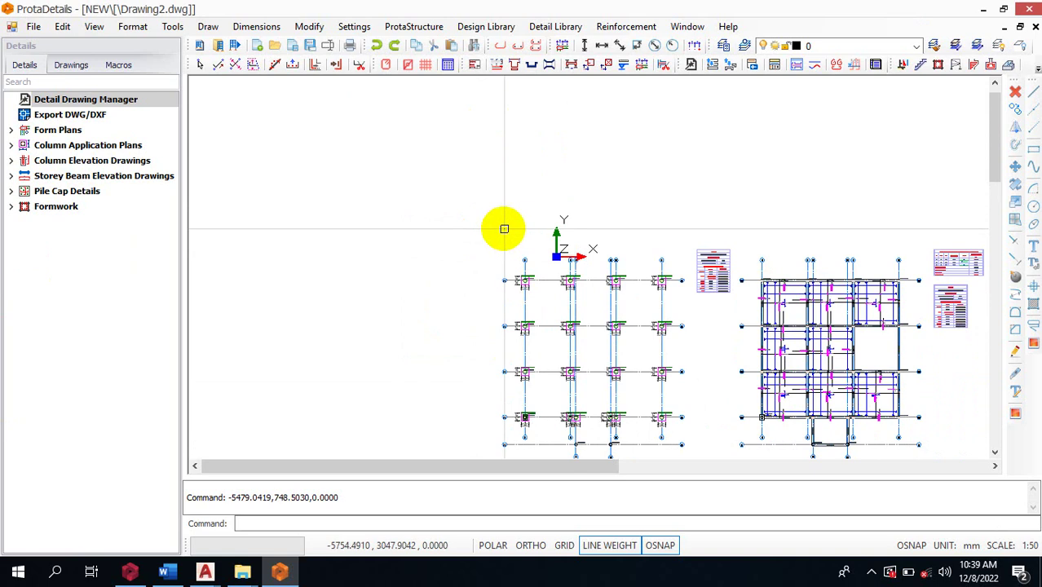
pyautogui.scroll(-5, 503, 229)
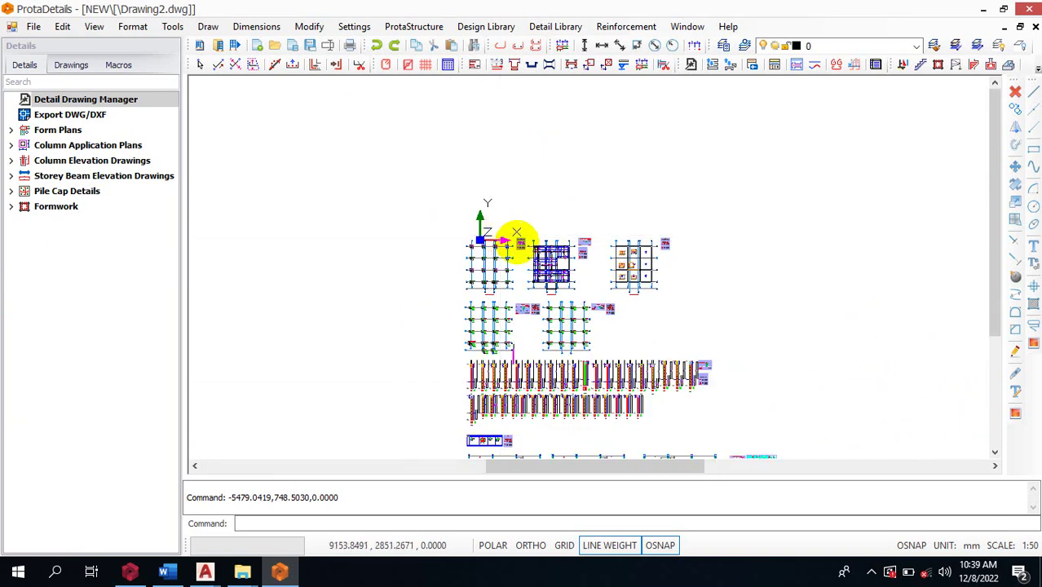
pyautogui.scroll(-4, 510, 233)
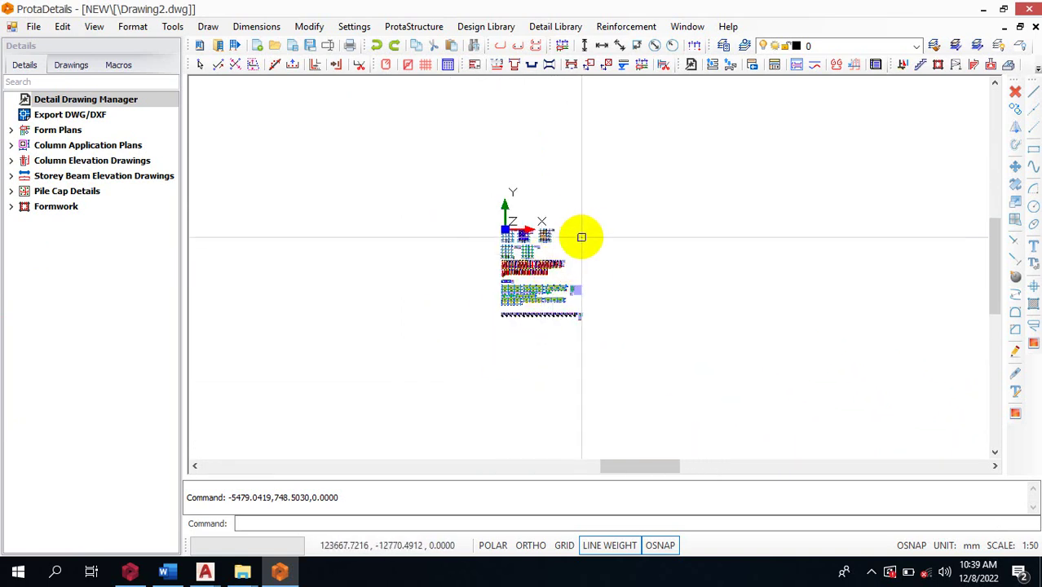
pyautogui.scroll(2, 579, 235)
pyautogui.scroll(2, 505, 263)
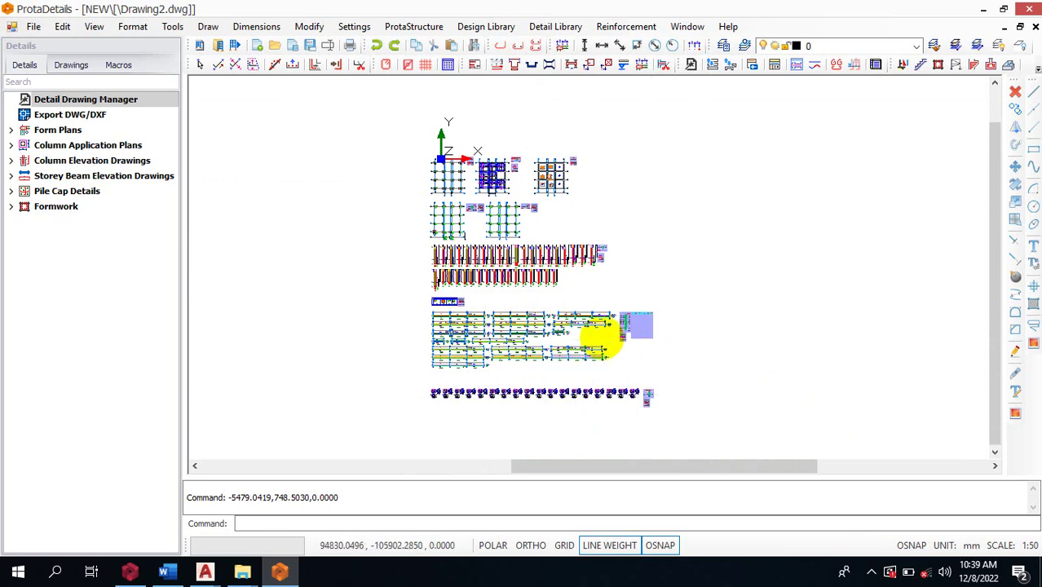
pyautogui.scroll(5, 600, 344)
pyautogui.scroll(2, 377, 276)
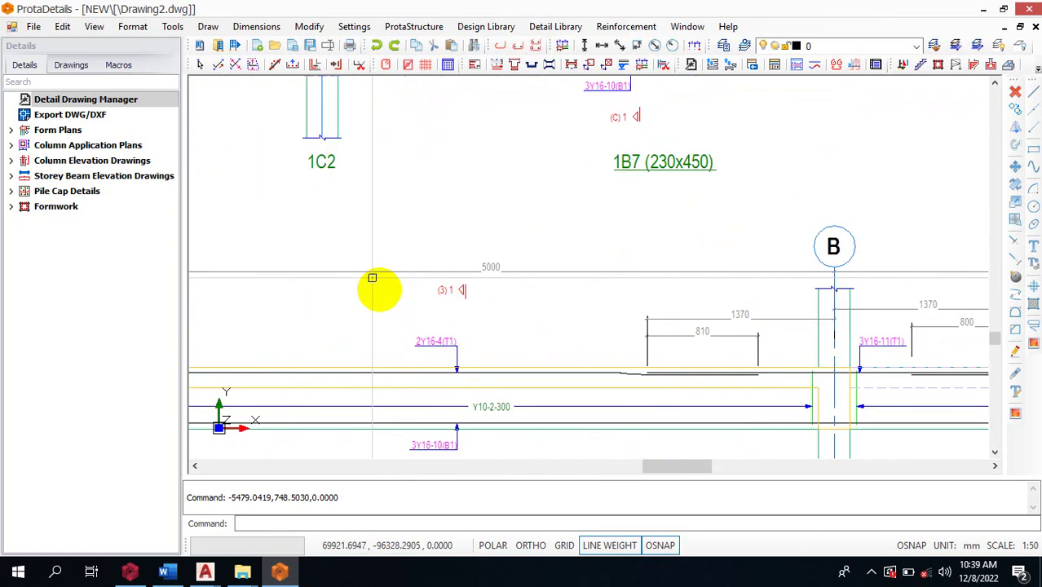
pyautogui.scroll(1, 596, 371)
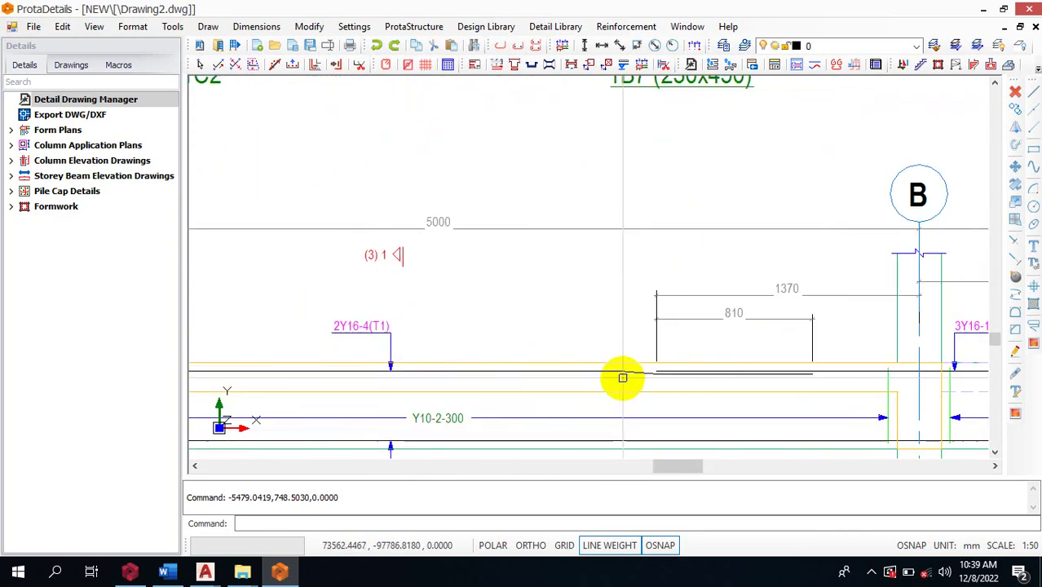
pyautogui.scroll(-1, 620, 310)
pyautogui.scroll(-1, 466, 319)
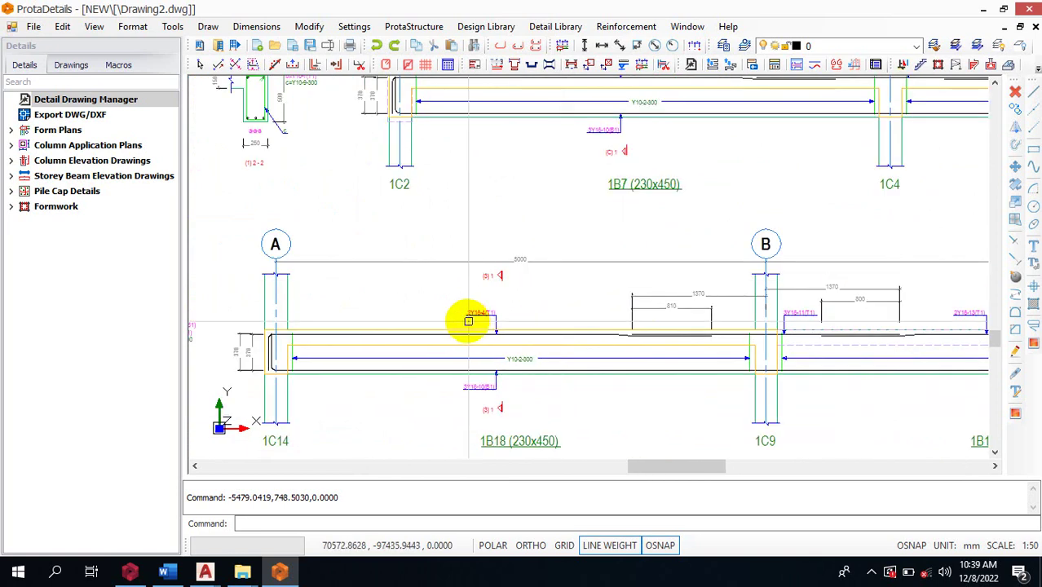
pyautogui.scroll(1, 633, 302)
pyautogui.scroll(-5, 644, 293)
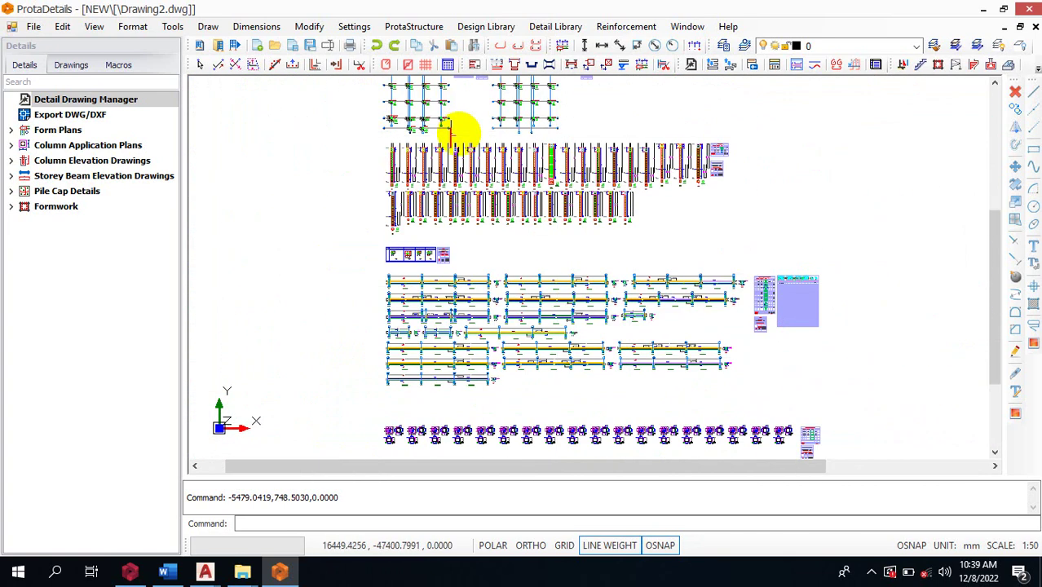
pyautogui.scroll(1, 586, 186)
pyautogui.scroll(-2, 496, 202)
pyautogui.scroll(4, 460, 177)
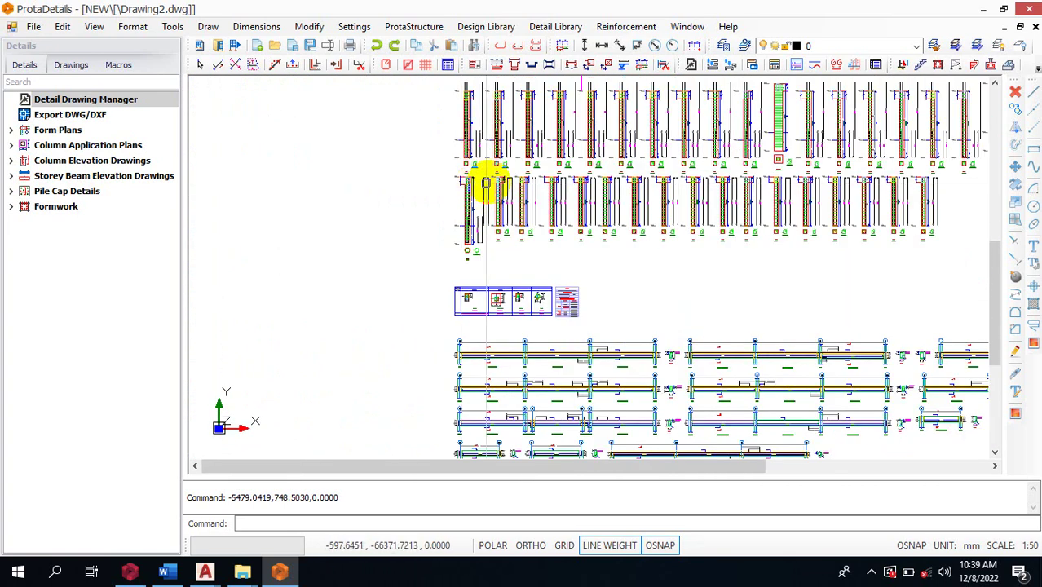
pyautogui.scroll(-2, 522, 278)
pyautogui.scroll(-1, 531, 314)
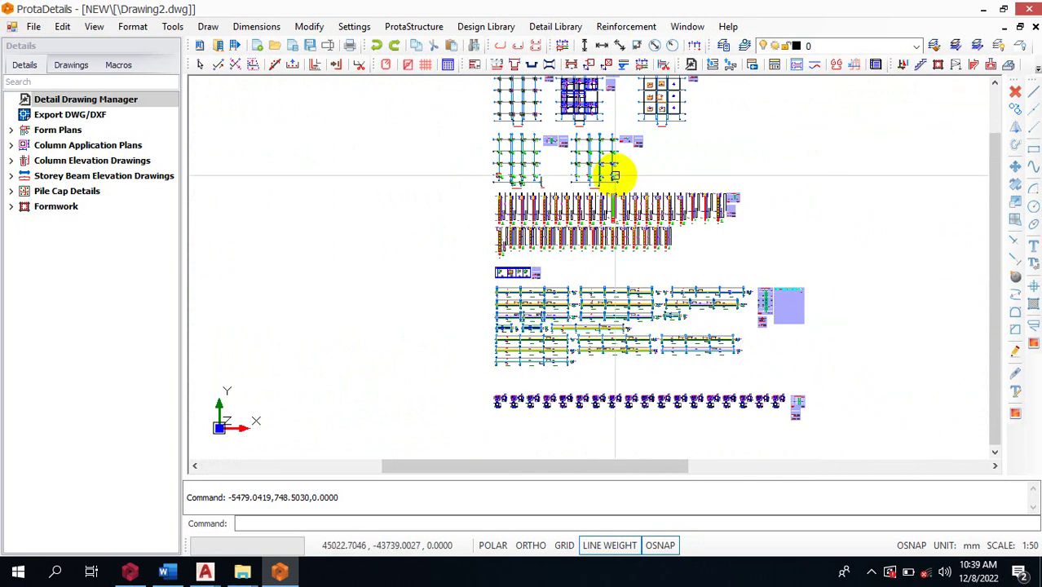
pyautogui.scroll(2, 610, 173)
pyautogui.scroll(1, 628, 230)
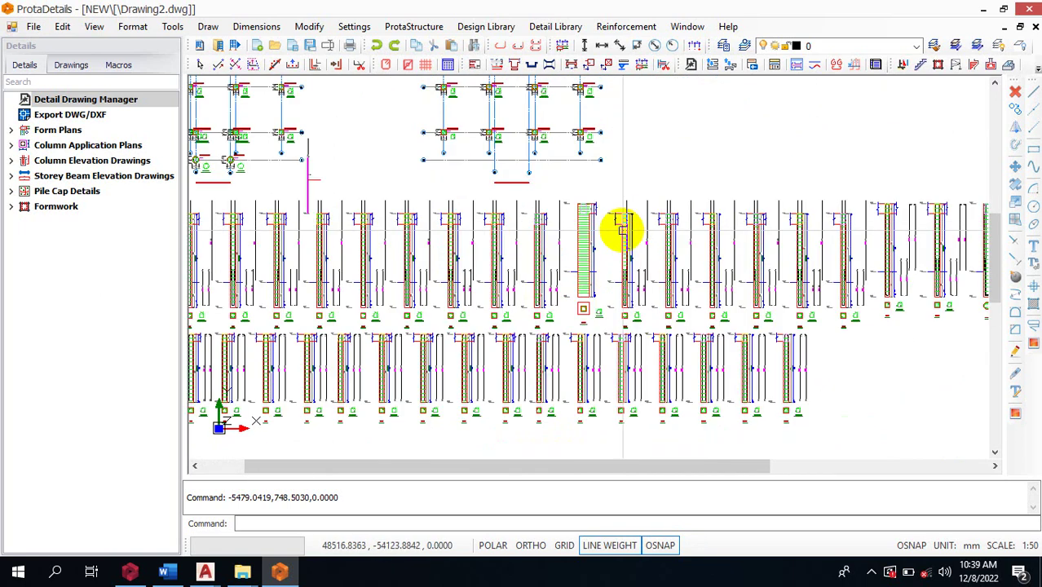
pyautogui.scroll(2, 555, 241)
pyautogui.scroll(-1, 326, 232)
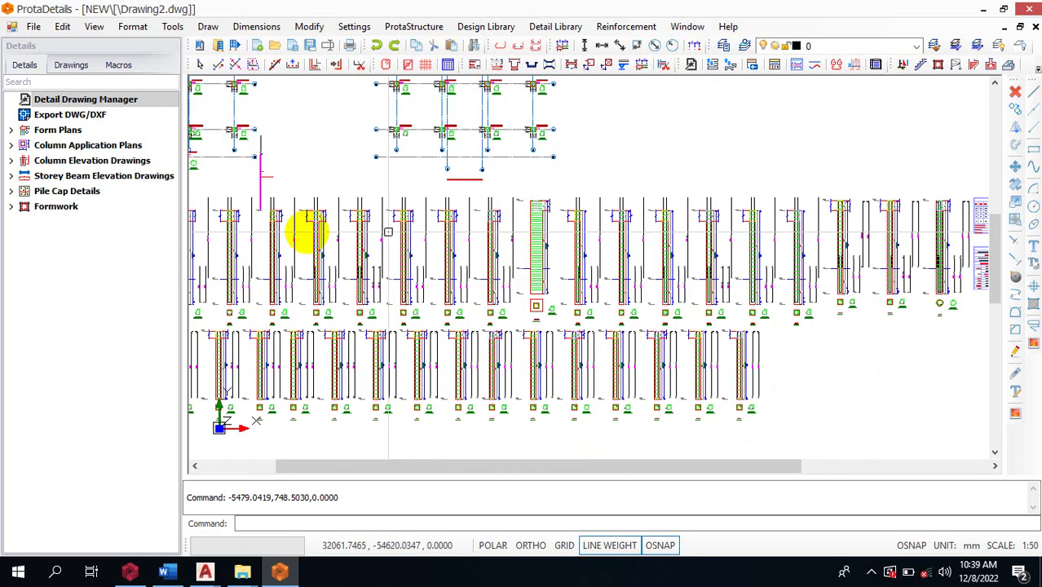
# Request a through-storeys elevation of column 1C1 covering storeys St: 1 and St: 2
pyautogui.click(10, 190)
pyautogui.click(9, 191)
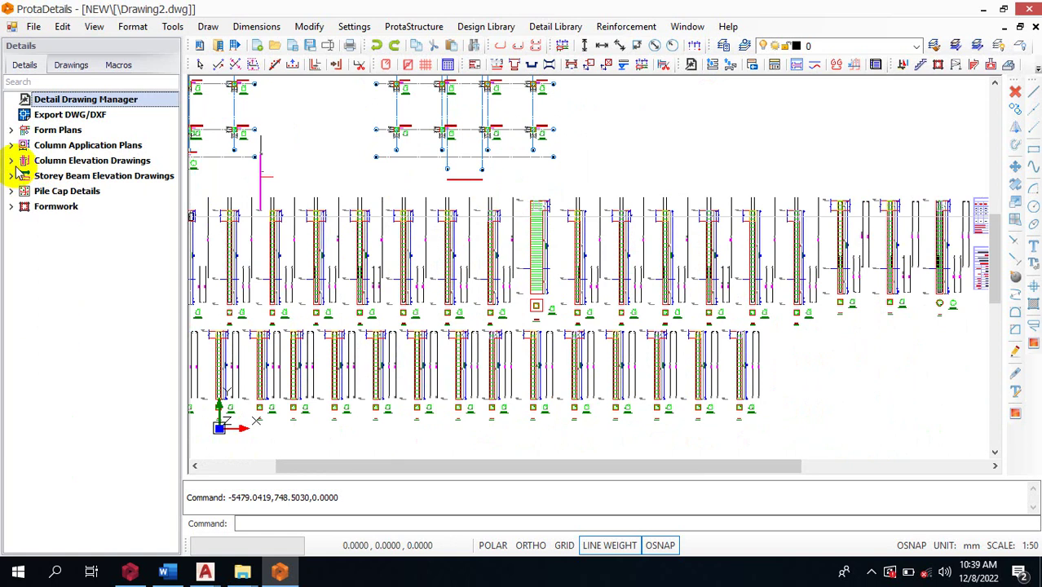
pyautogui.click(11, 161)
pyautogui.click(25, 175)
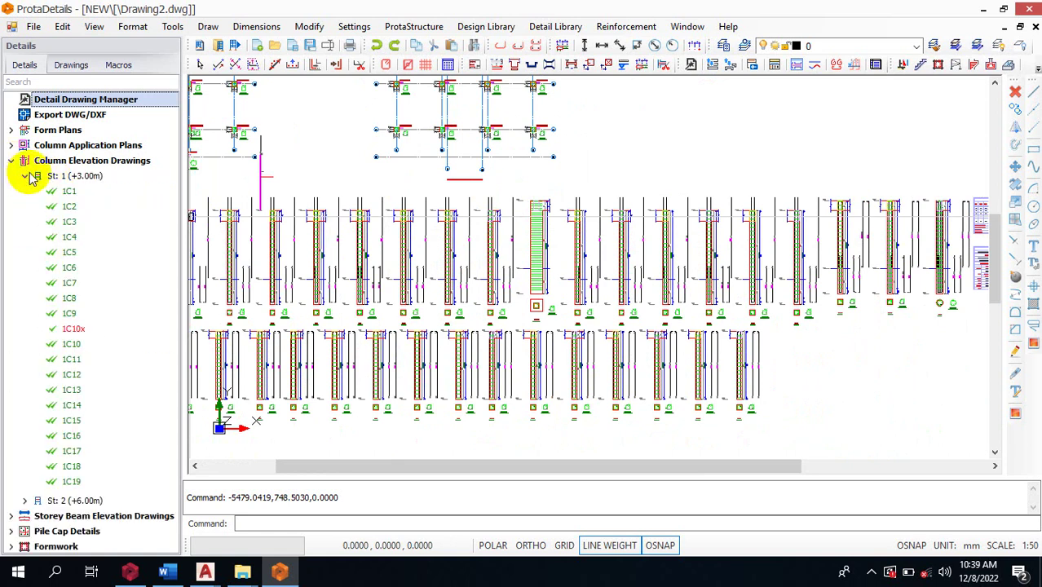
pyautogui.click(66, 194)
pyautogui.rightClick(66, 195)
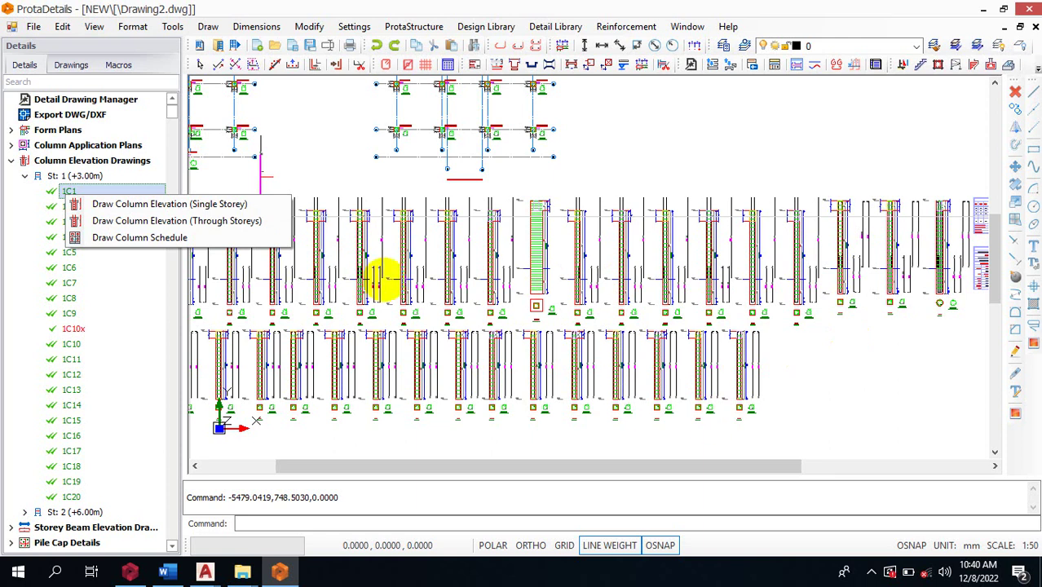
pyautogui.click(155, 225)
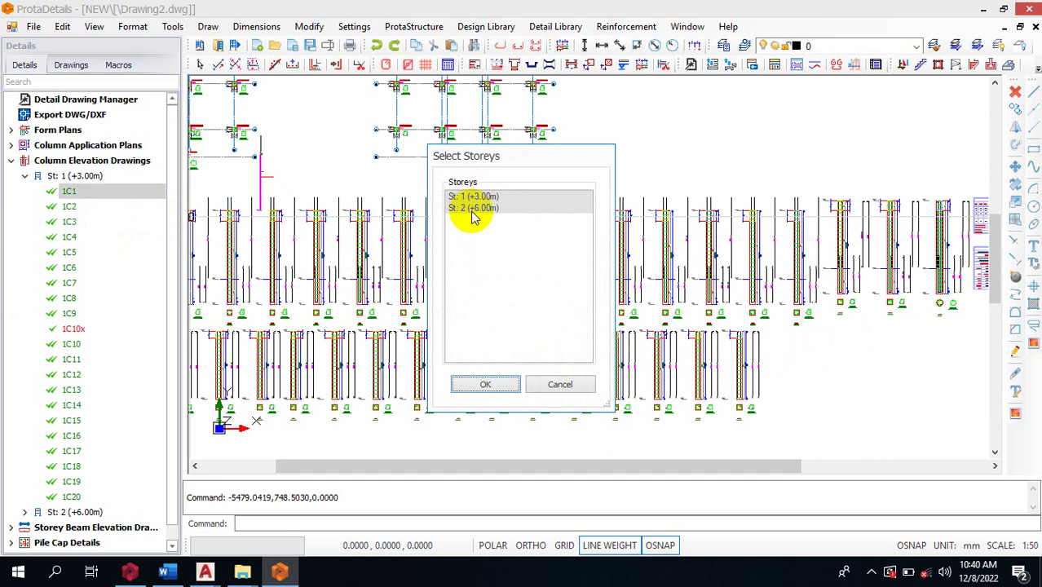
pyautogui.click(486, 385)
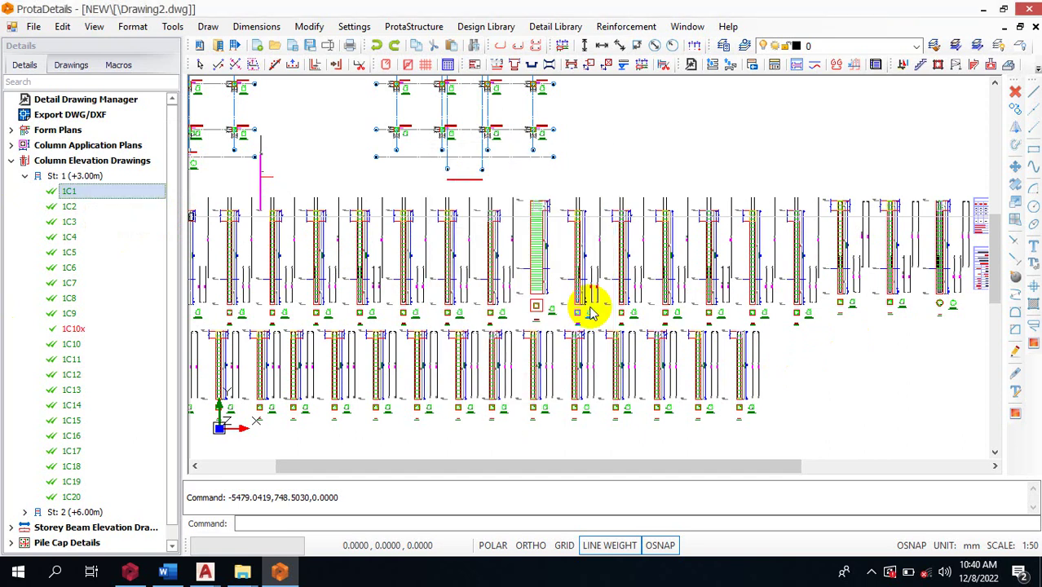
# Place the 1C1 elevation right of the drawings and zoom to check its 250x250 section and stirrups
pyautogui.scroll(-5, 549, 253)
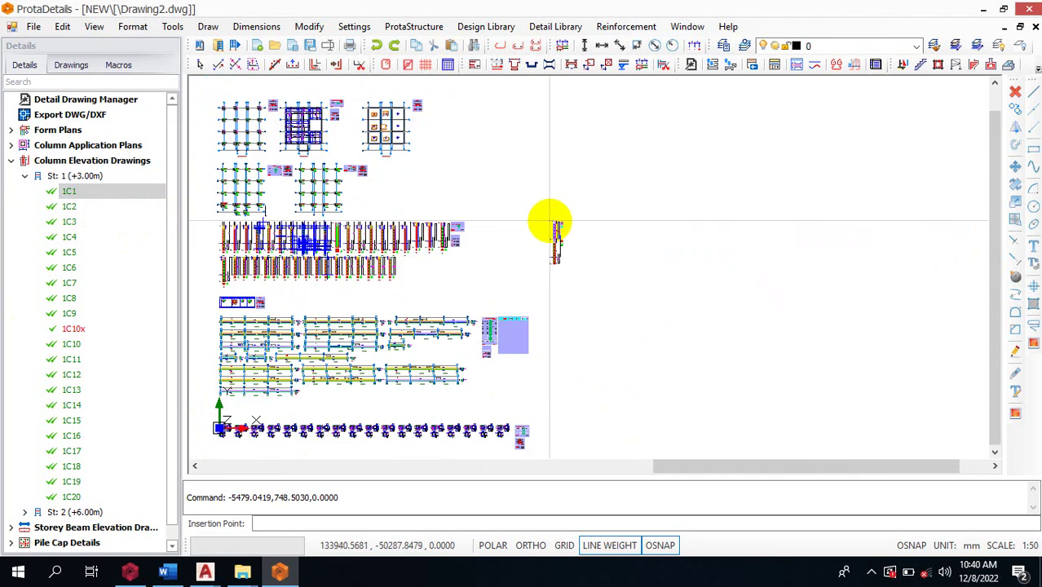
pyautogui.click(555, 220)
pyautogui.scroll(5, 587, 221)
pyautogui.scroll(6, 453, 349)
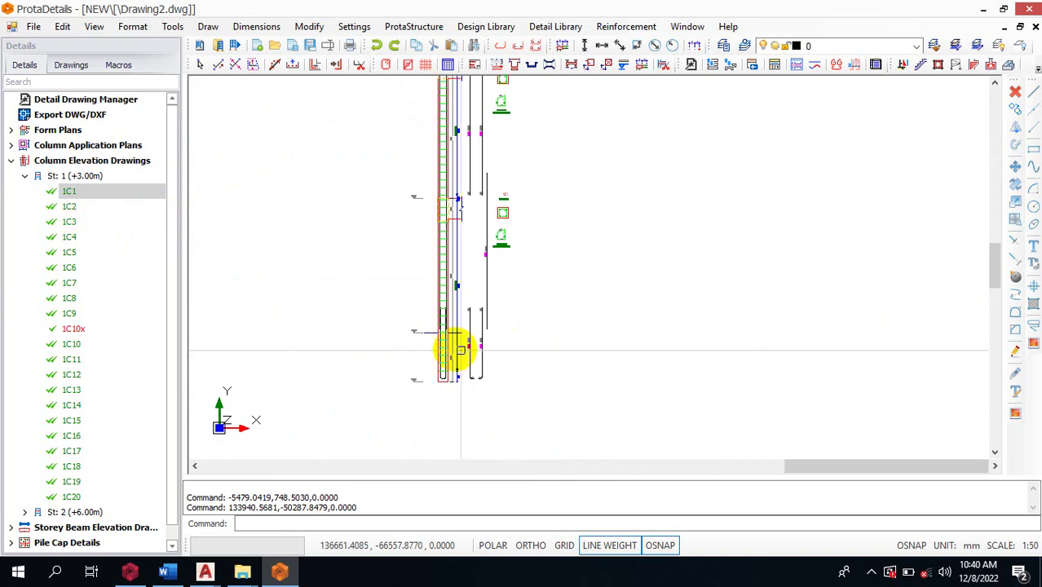
pyautogui.scroll(2, 362, 321)
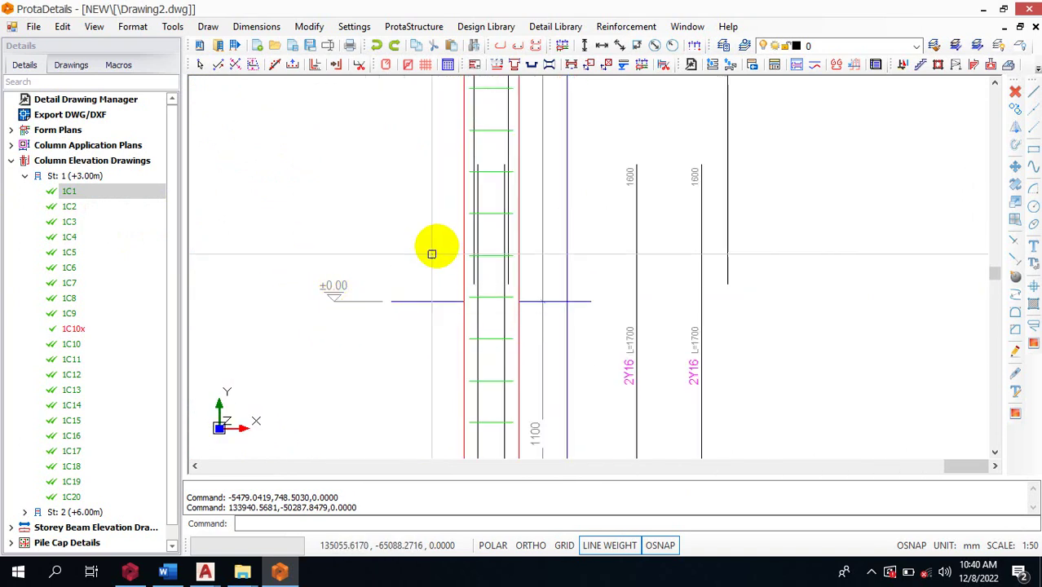
pyautogui.scroll(-4, 431, 269)
pyautogui.scroll(2, 458, 261)
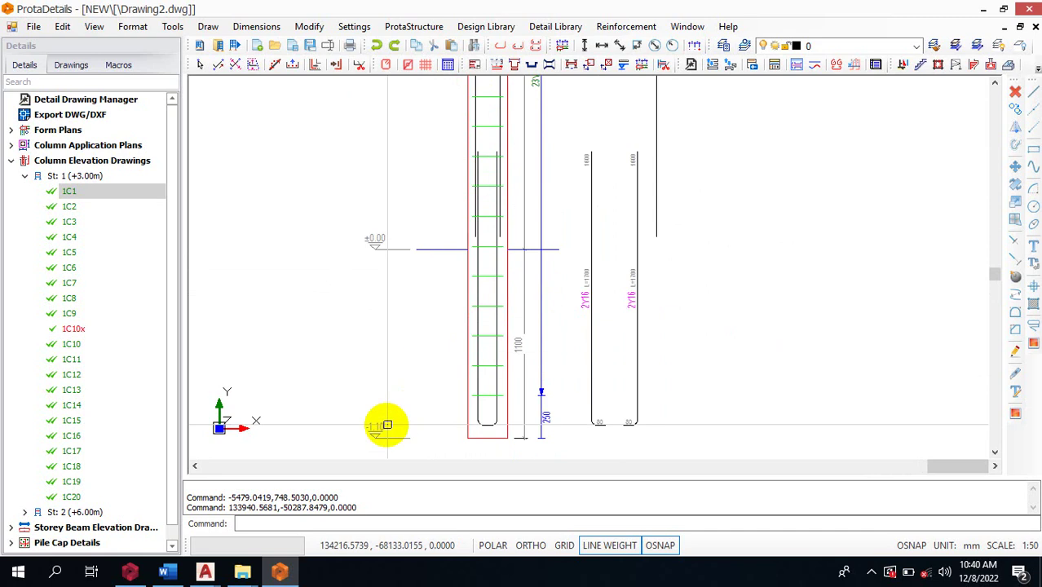
pyautogui.scroll(-2, 541, 393)
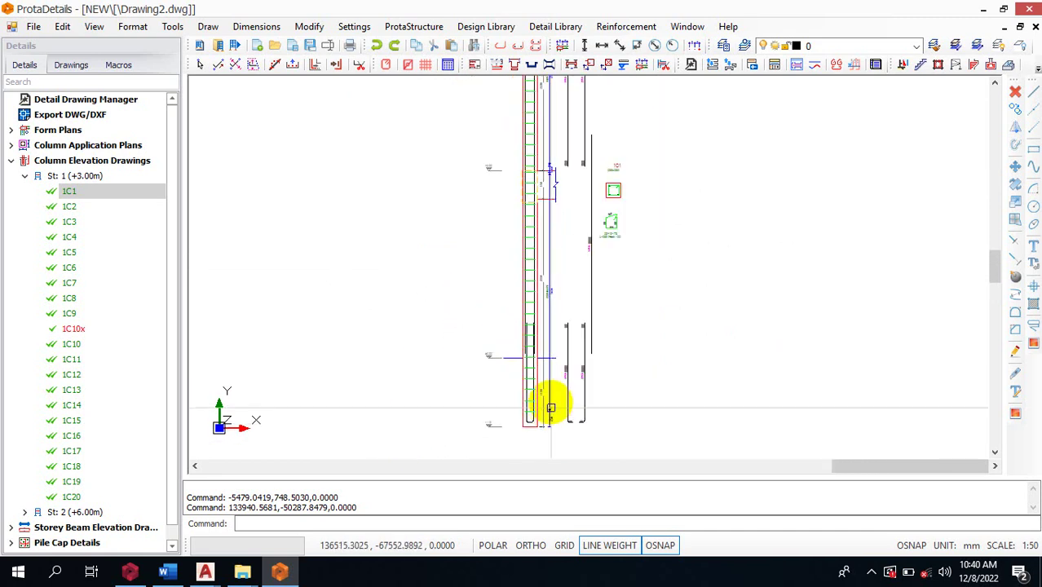
pyautogui.scroll(1, 540, 221)
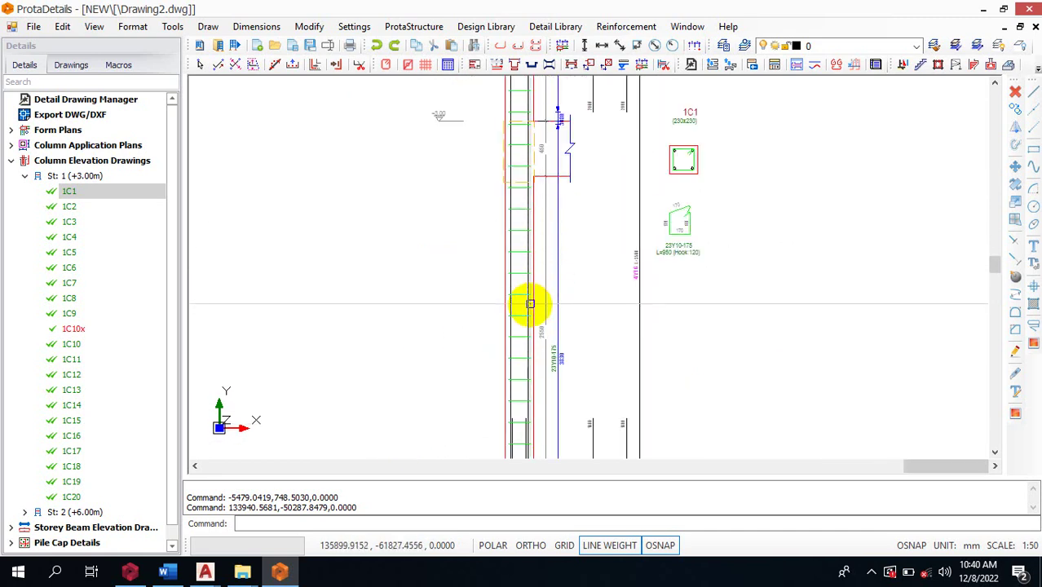
pyautogui.scroll(-3, 549, 289)
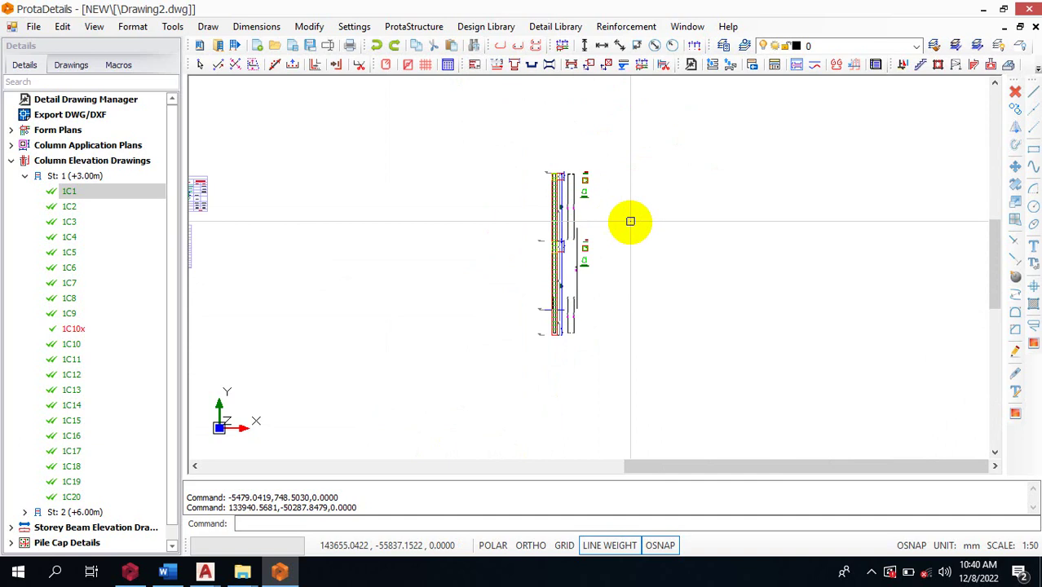
pyautogui.scroll(-4, 709, 233)
pyautogui.scroll(-2, 750, 359)
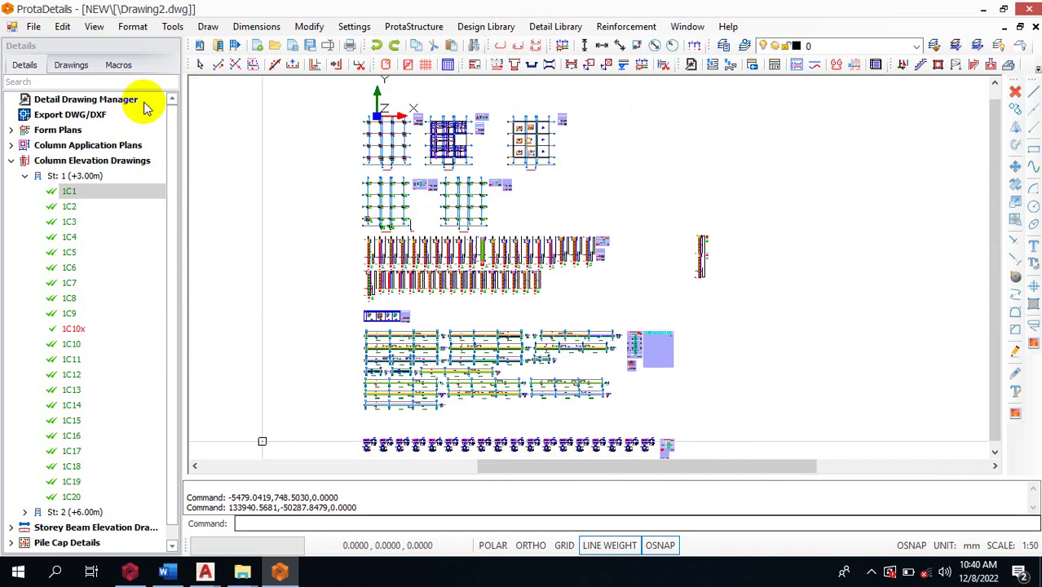
# Export Drawing2.dwg from ProtaDetails as a DWG2010 file into NEW\ExportedDrawings
pyautogui.click(32, 26)
pyautogui.moveTo(137, 205)
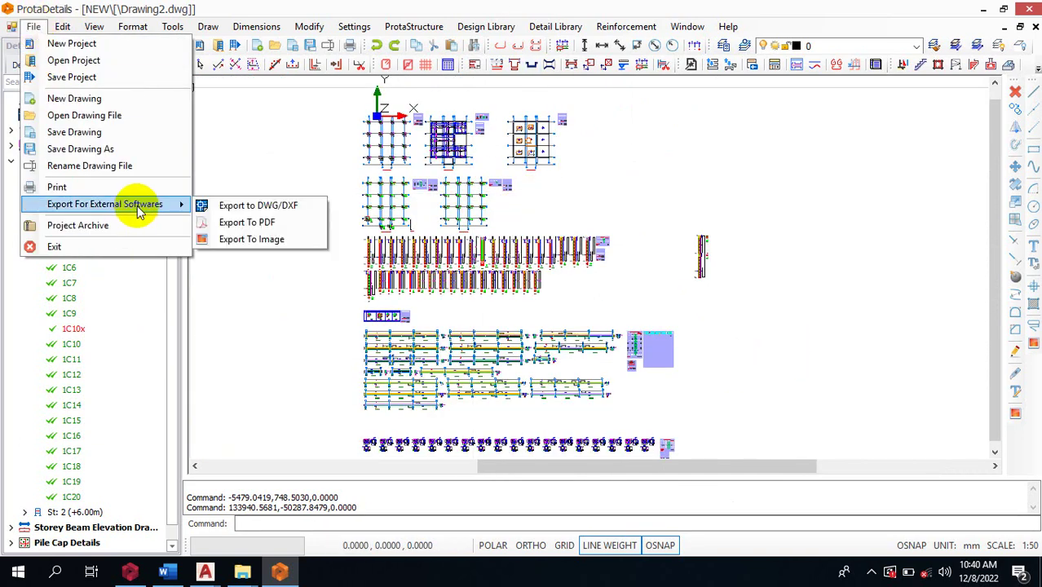
pyautogui.click(242, 208)
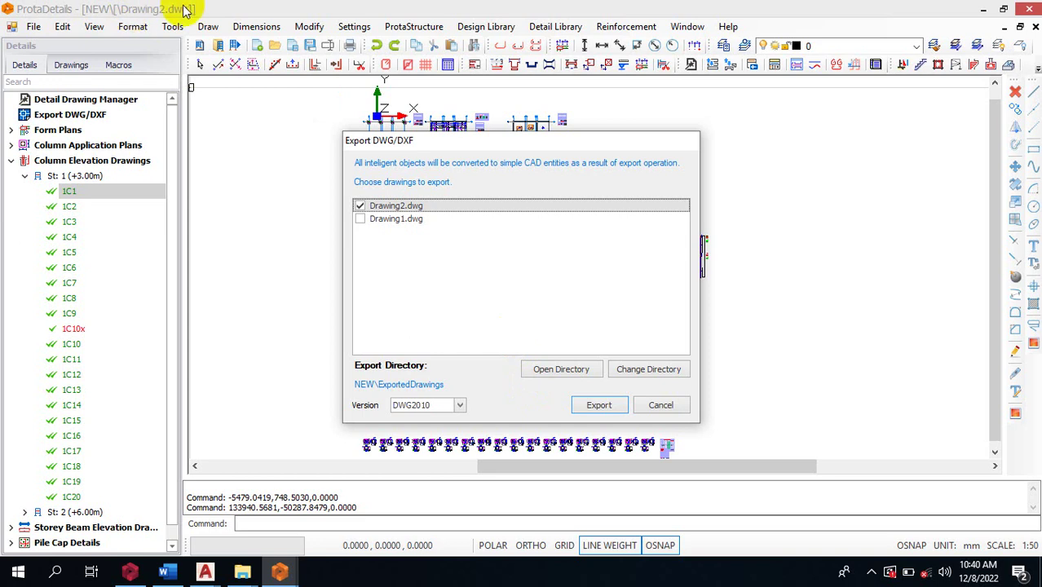
pyautogui.click(604, 408)
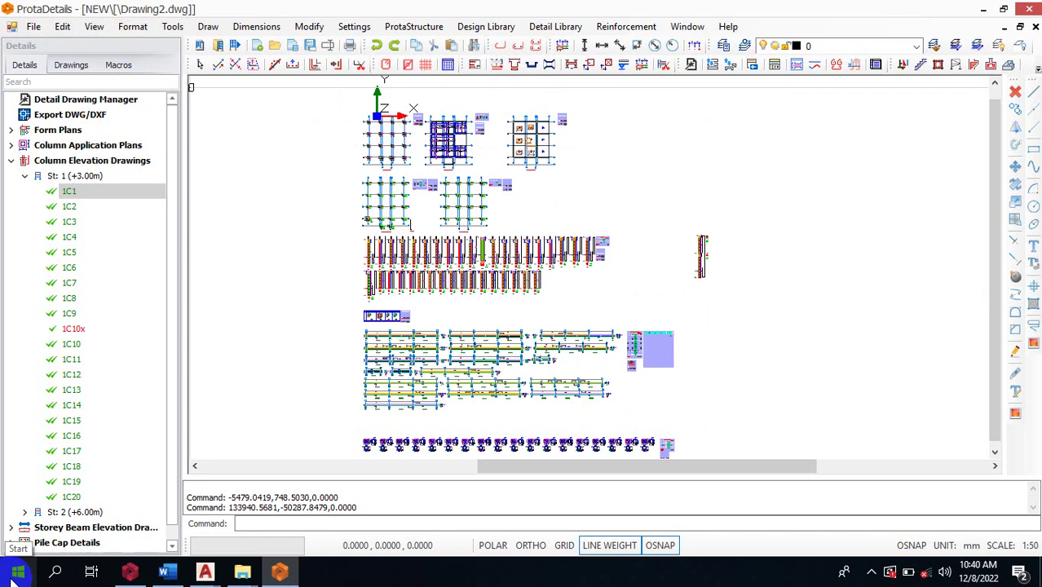
pyautogui.click(55, 575)
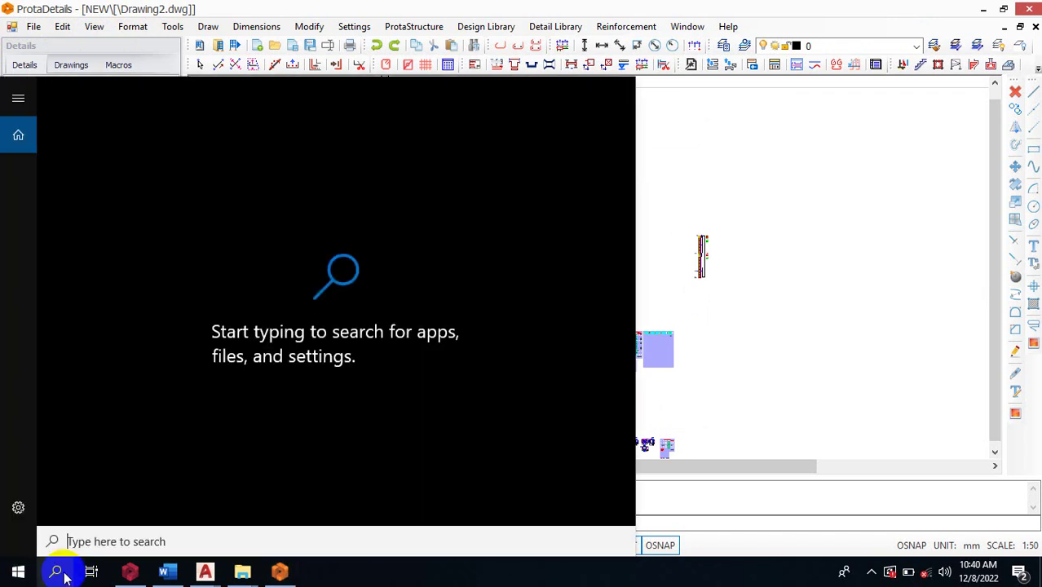
# Drop the 'draw' search and open File Explorer at Documents\ProtaData2022\NEW\ExportedDrawings
pyautogui.write('drawin')
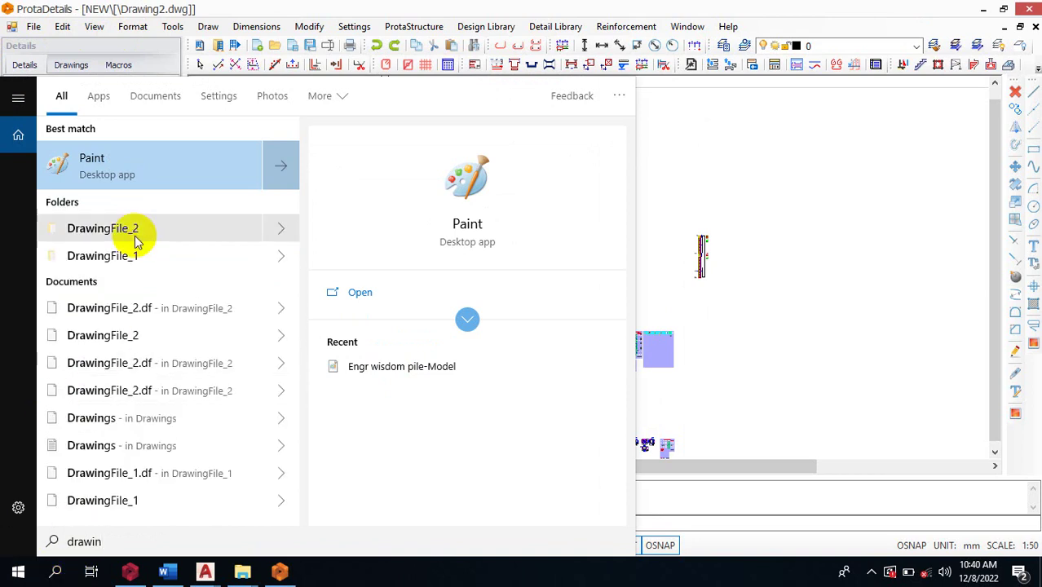
pyautogui.press('BackSpace')
pyautogui.press('BackSpace')
pyautogui.press('BackSpace')
pyautogui.press('BackSpace')
pyautogui.press('BackSpace')
pyautogui.press('BackSpace')
pyautogui.press('Escape')
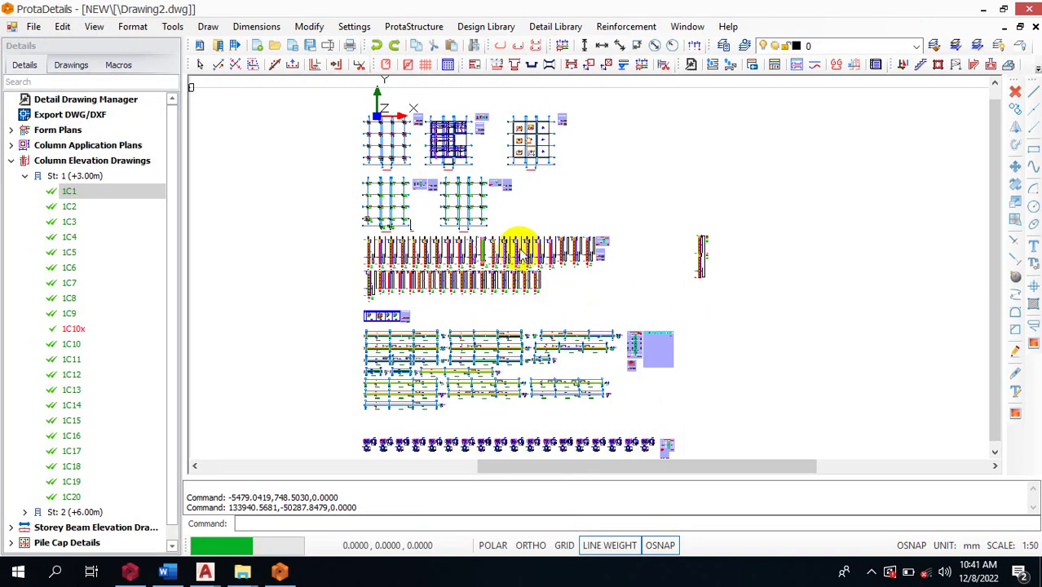
pyautogui.click(18, 573)
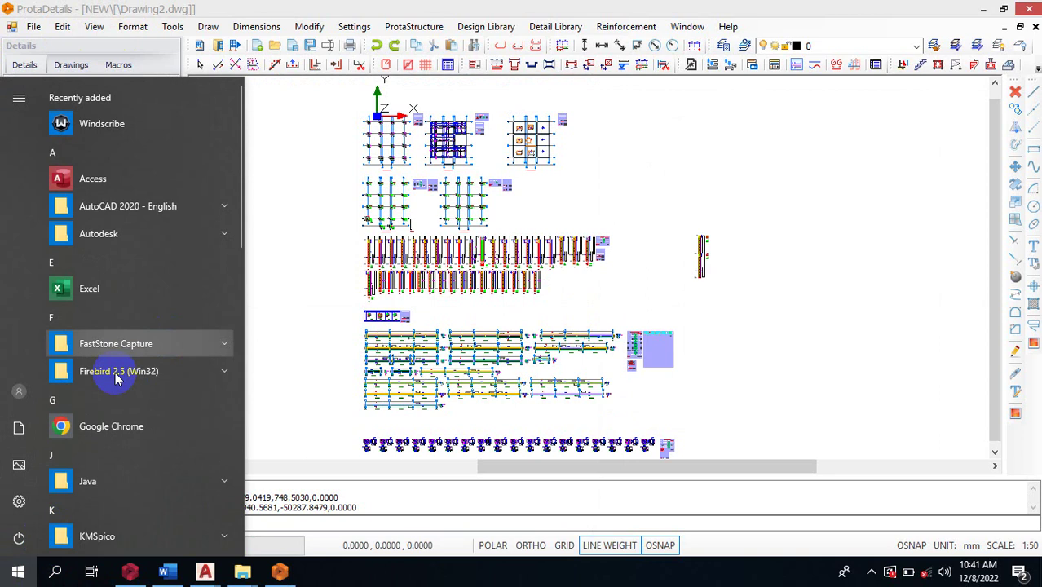
pyautogui.click(33, 436)
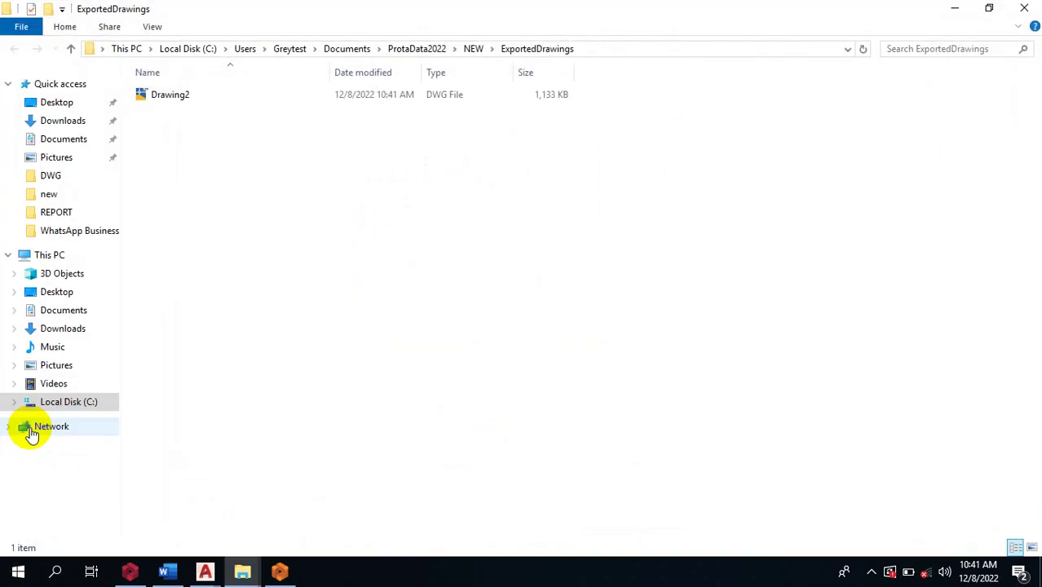
# Copy the exported Drawing2 DWG file (1,133 KB) and minimize File Explorer
pyautogui.rightClick(216, 95)
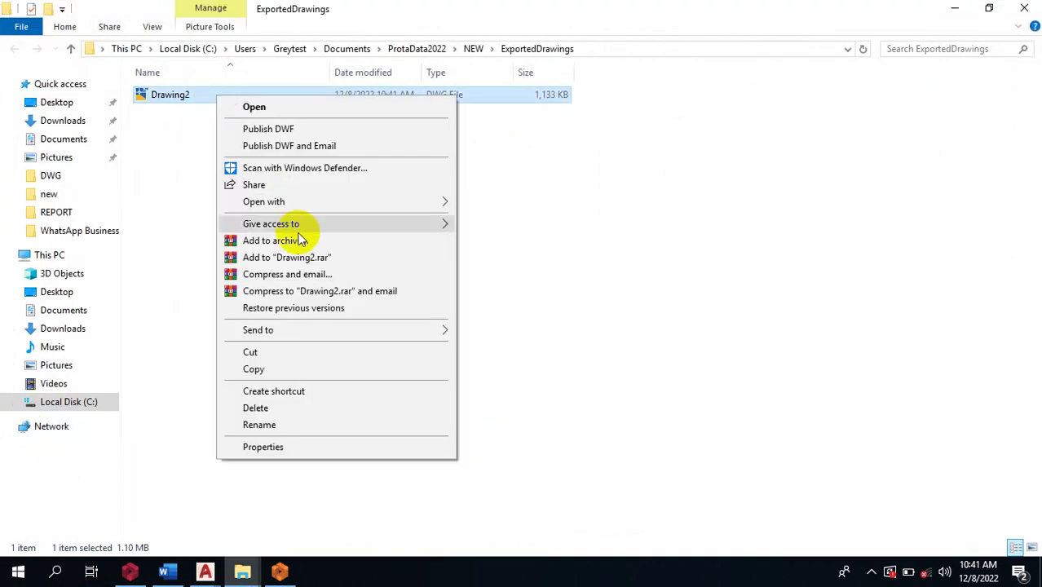
pyautogui.click(274, 368)
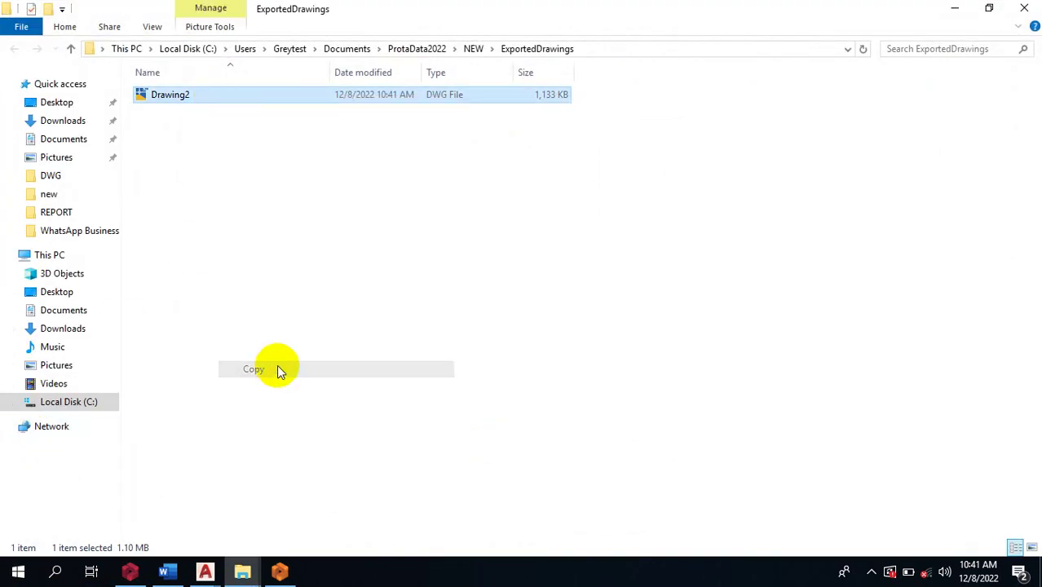
pyautogui.click(955, 8)
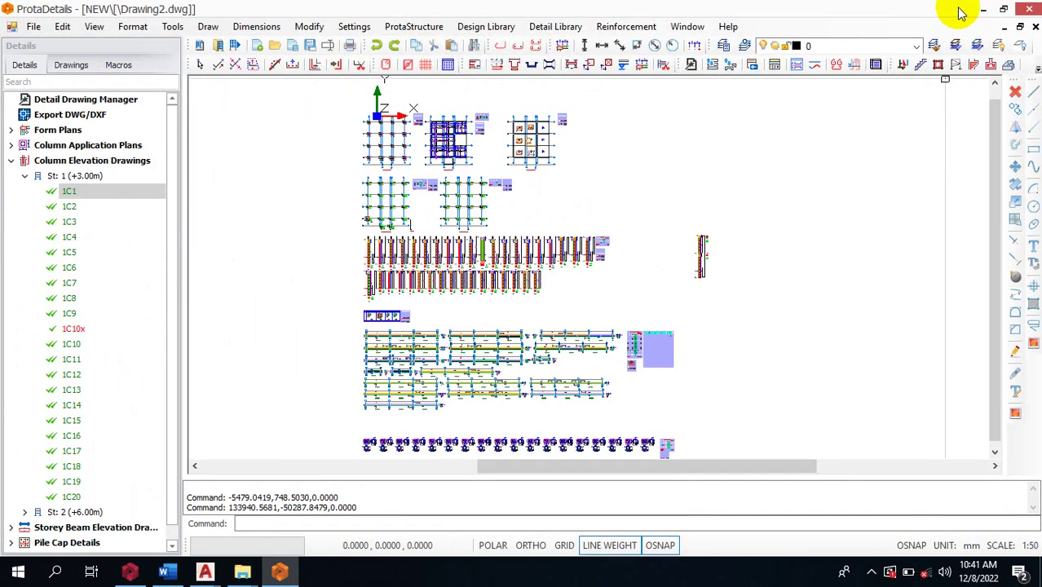
# Paste Drawing2.dwg onto the desktop and open it in AutoCAD past the foreign-DWG warning
pyautogui.click(984, 9)
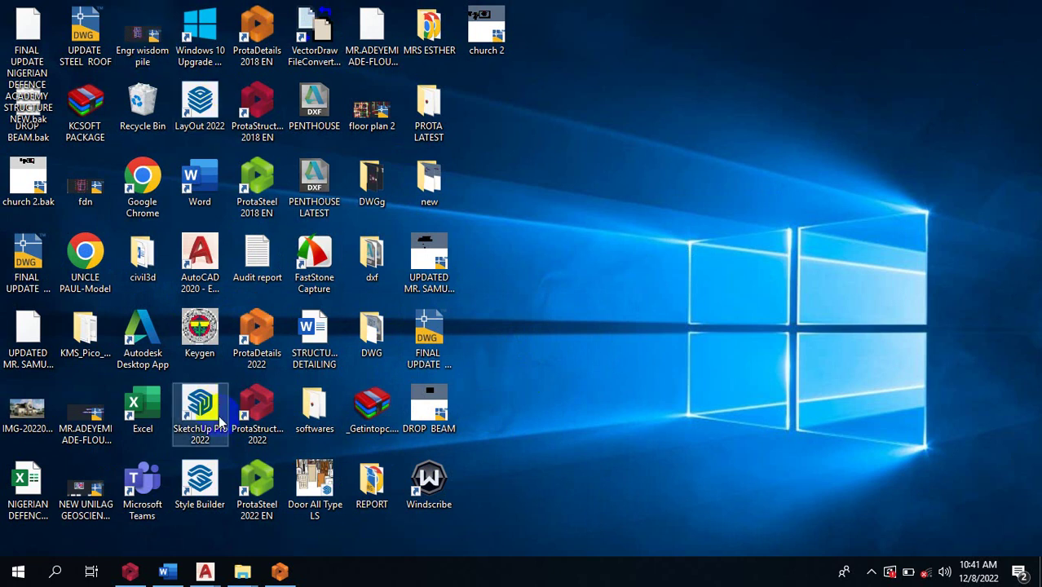
pyautogui.click(70, 98)
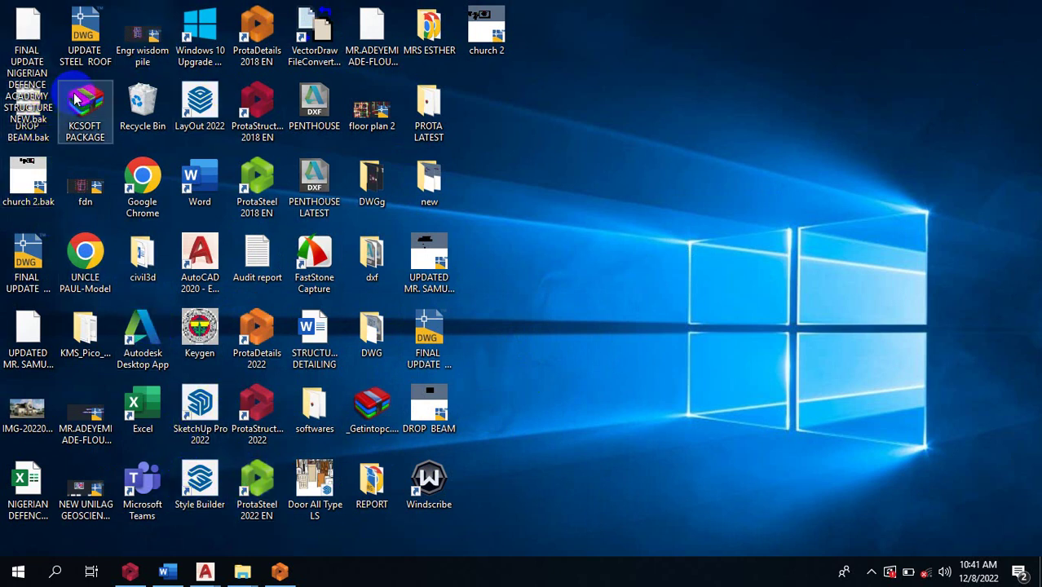
pyautogui.rightClick(593, 239)
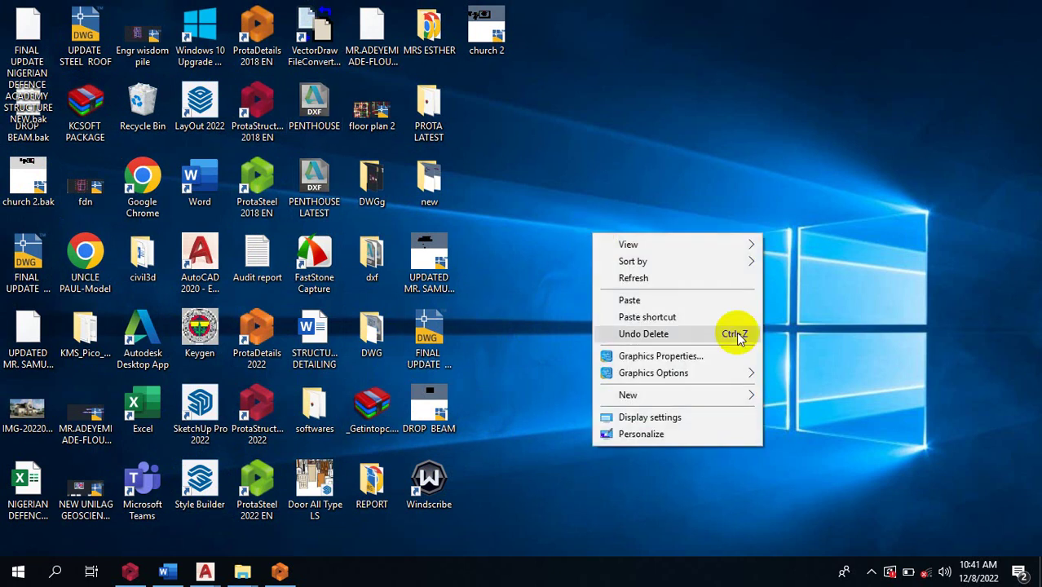
pyautogui.click(650, 285)
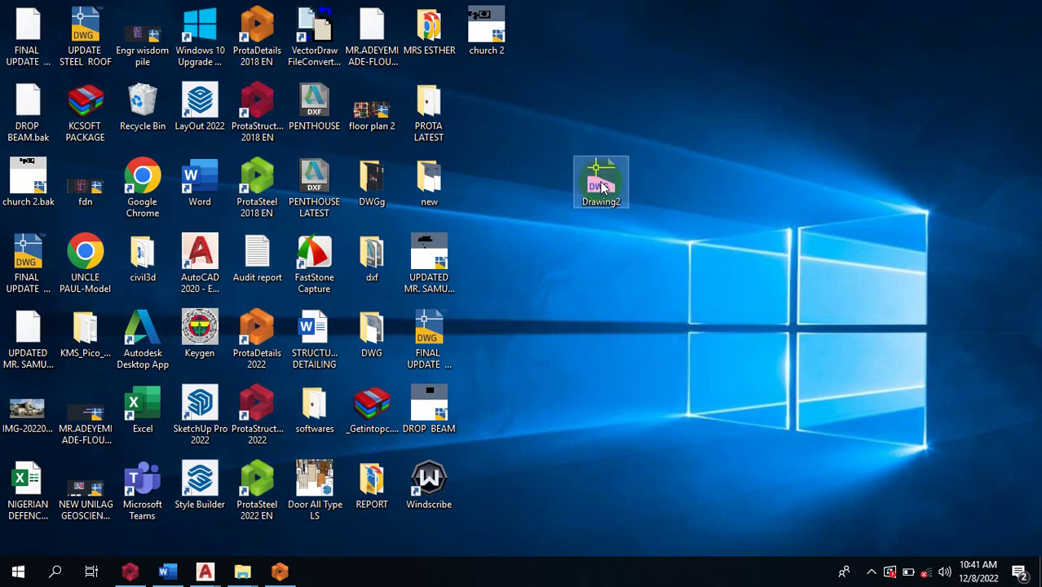
pyautogui.doubleClick(601, 185)
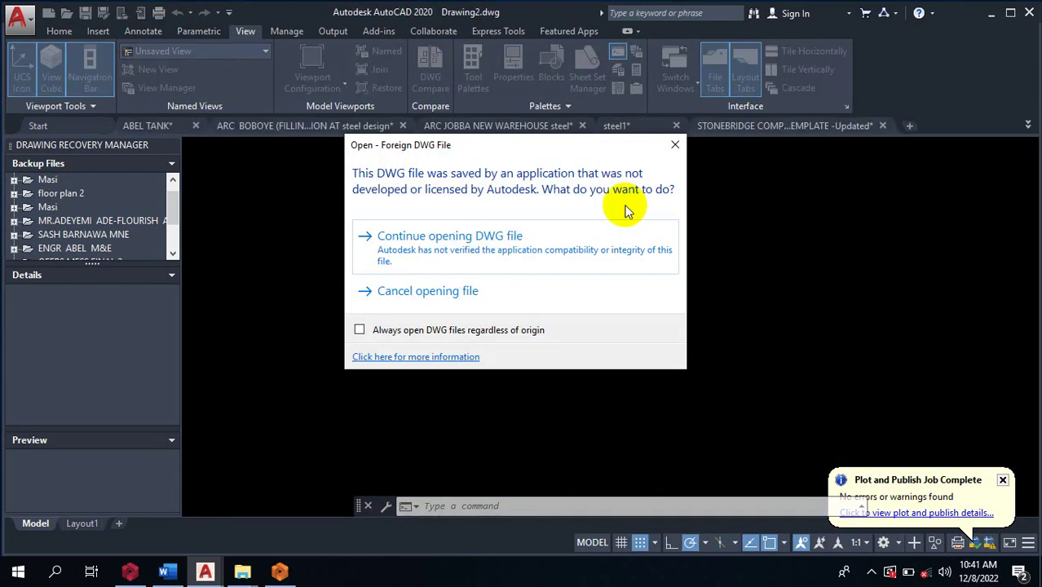
pyautogui.click(473, 253)
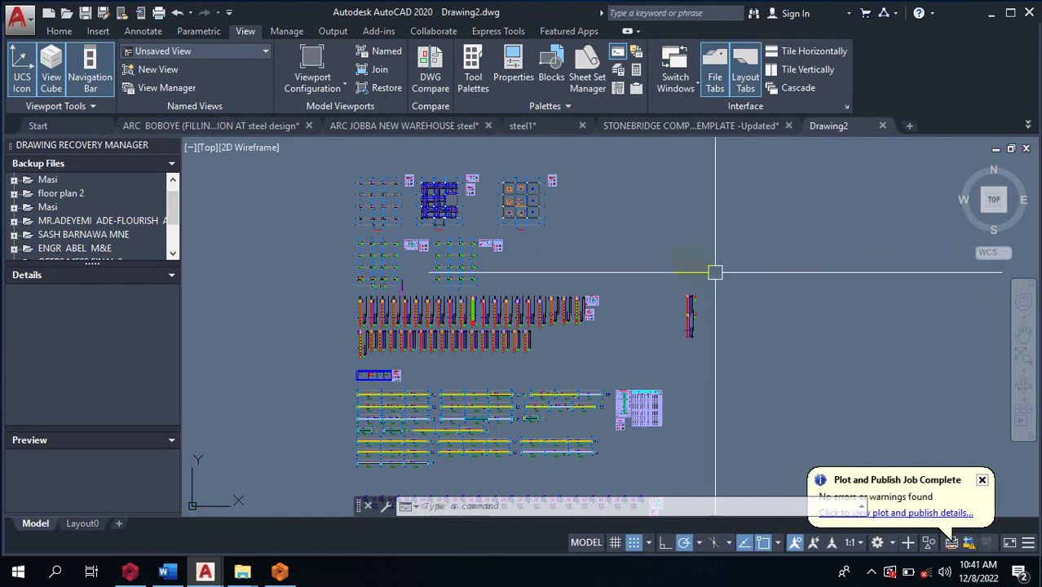
# Zoom around Drawing2's form plans, column grids, footing bays and beam strips
pyautogui.scroll(5, 640, 205)
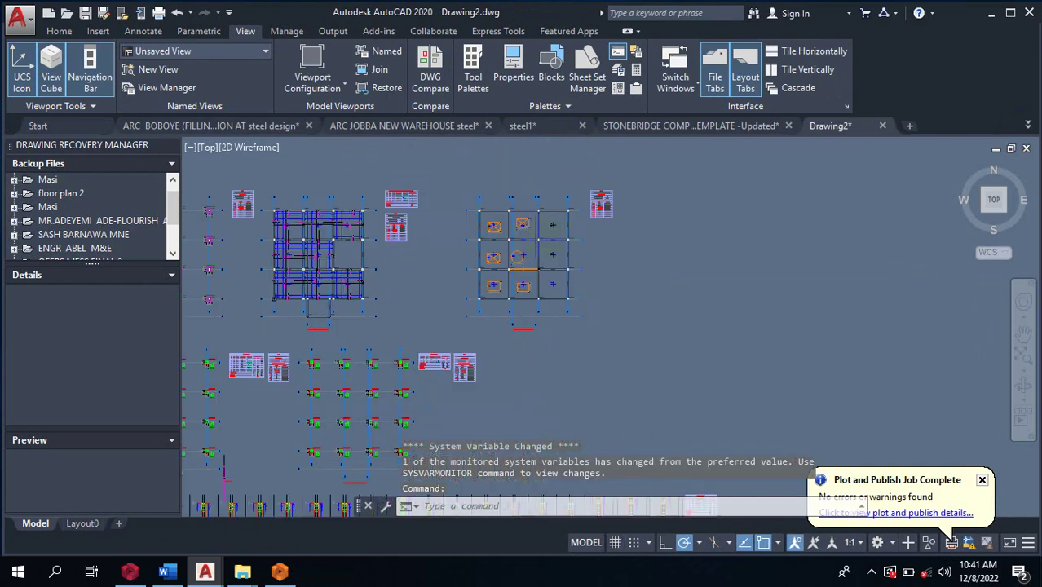
pyautogui.scroll(4, 533, 202)
pyautogui.scroll(-5, 524, 221)
pyautogui.scroll(4, 530, 226)
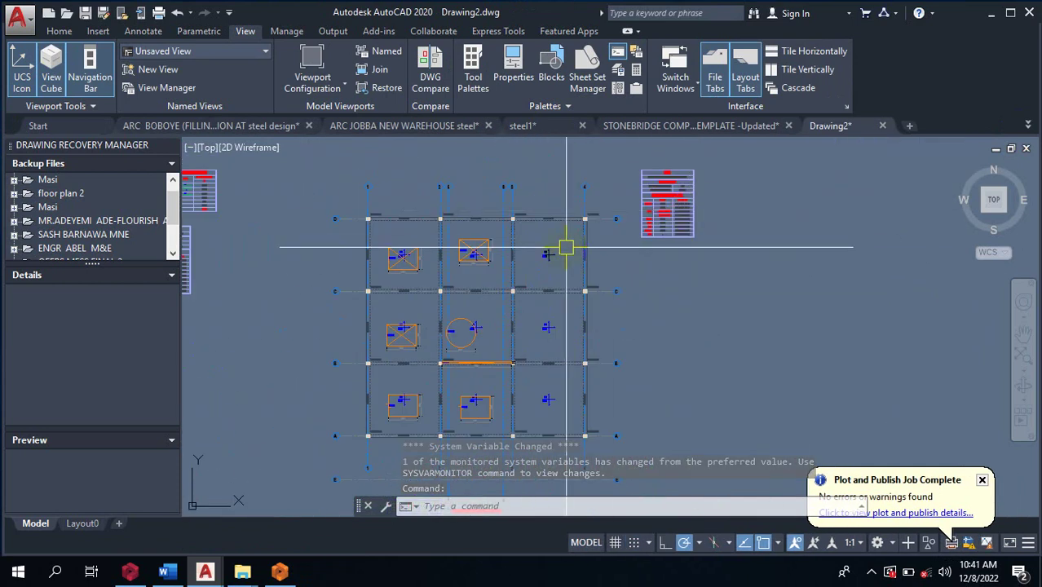
pyautogui.scroll(4, 567, 247)
pyautogui.scroll(-3, 623, 256)
pyautogui.scroll(-3, 629, 200)
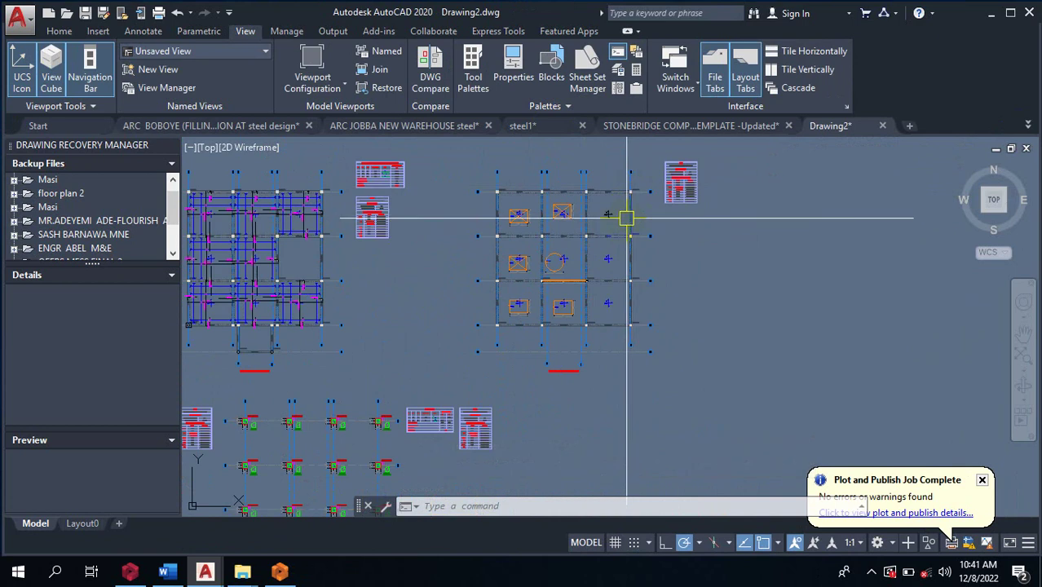
pyautogui.scroll(-3, 631, 220)
pyautogui.scroll(9, 628, 219)
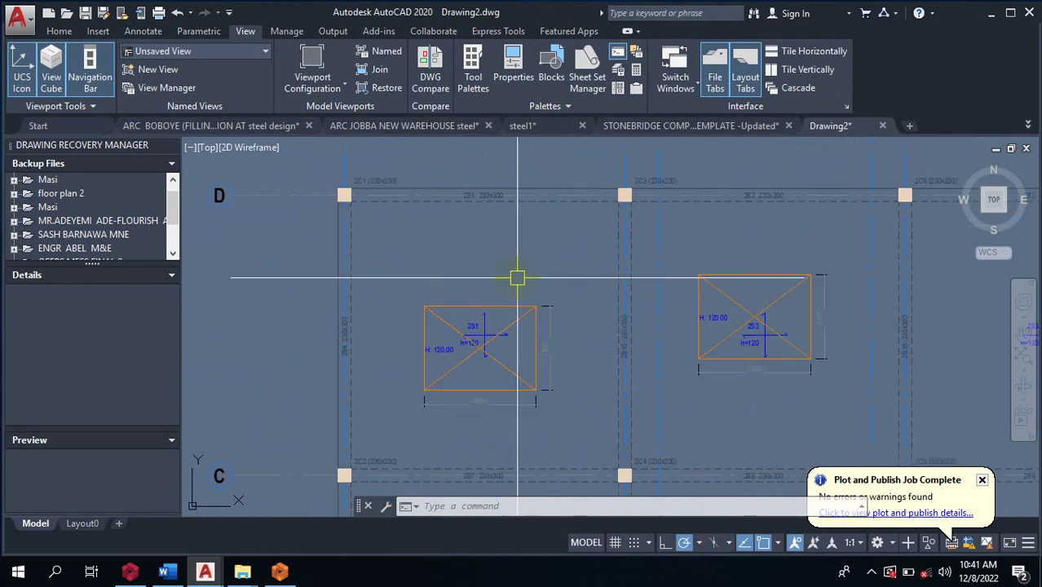
pyautogui.scroll(-5, 735, 216)
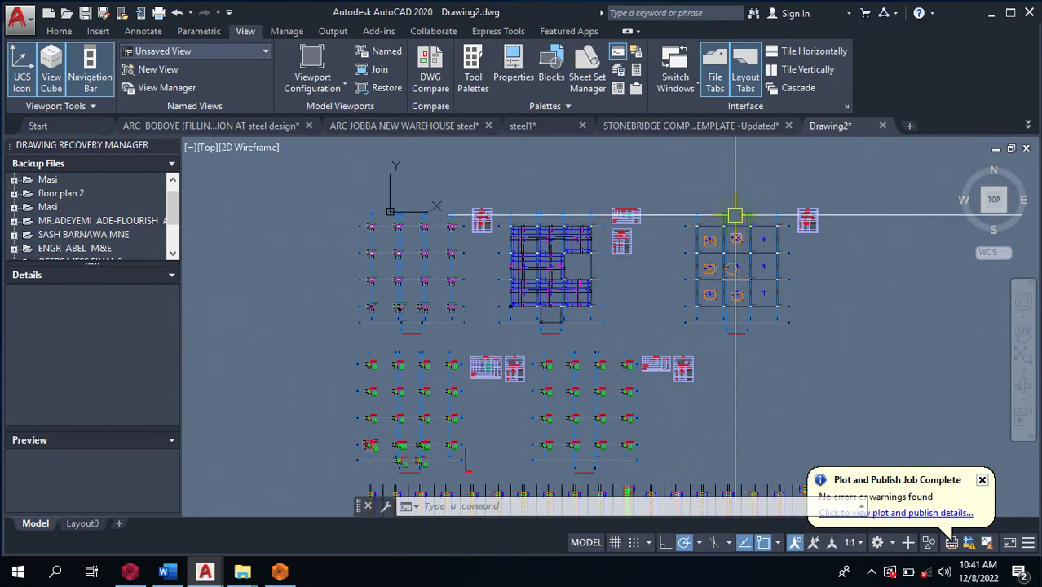
pyautogui.scroll(10, 535, 251)
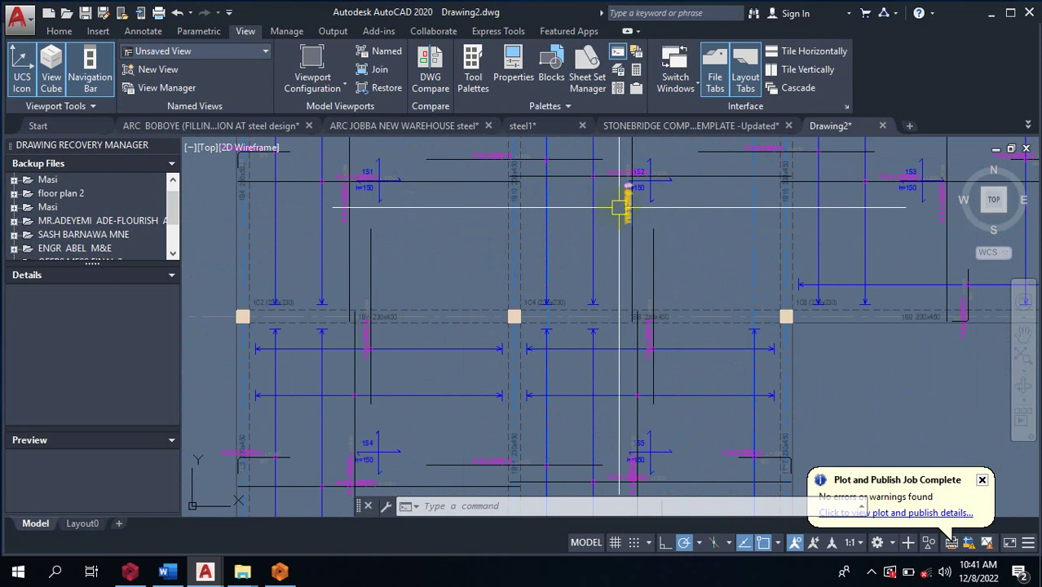
pyautogui.scroll(-5, 620, 207)
pyautogui.scroll(7, 623, 265)
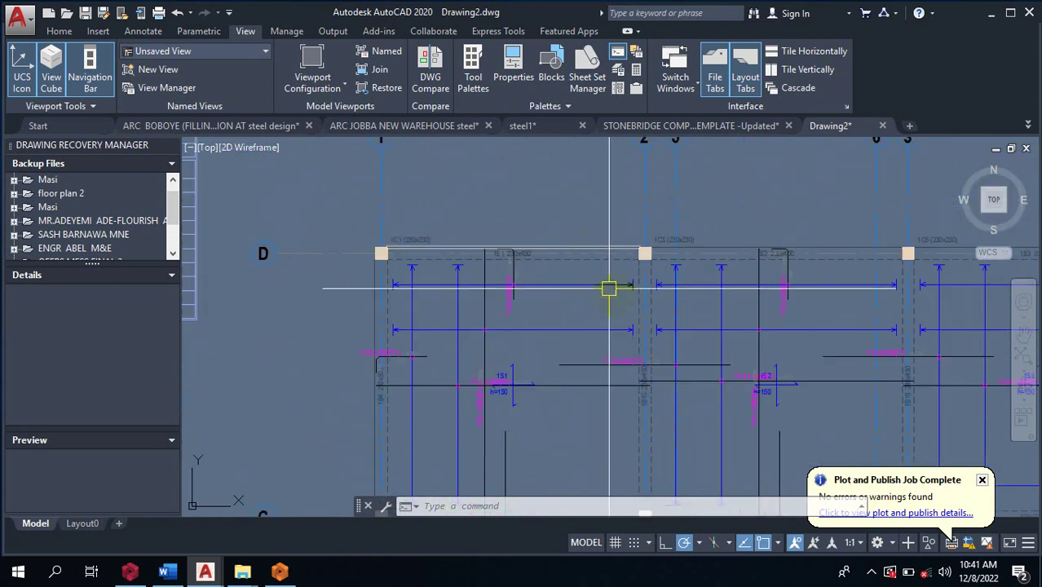
pyautogui.scroll(-5, 522, 213)
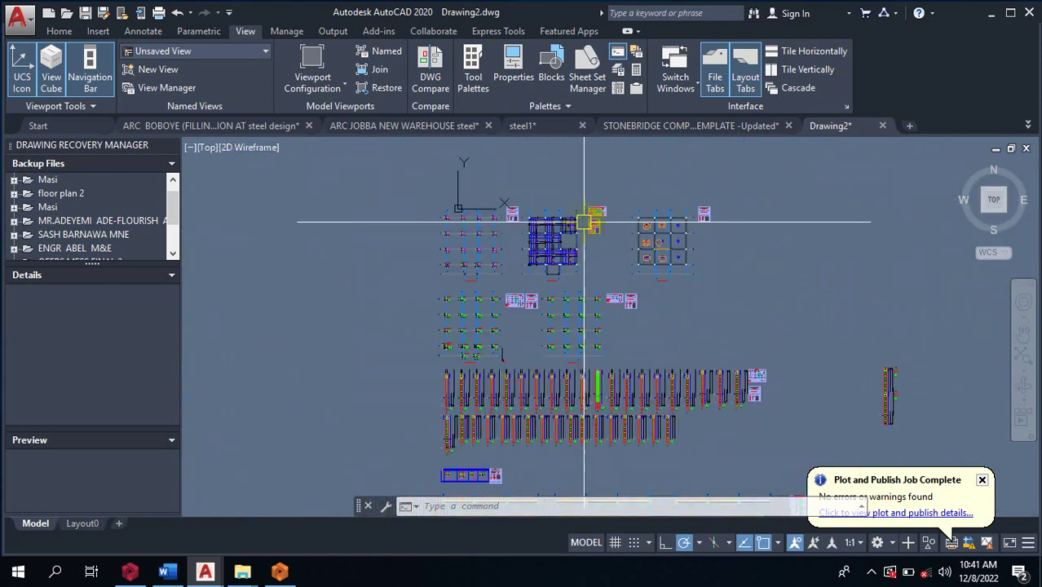
pyautogui.scroll(3, 549, 349)
pyautogui.scroll(-4, 602, 291)
pyautogui.scroll(3, 525, 328)
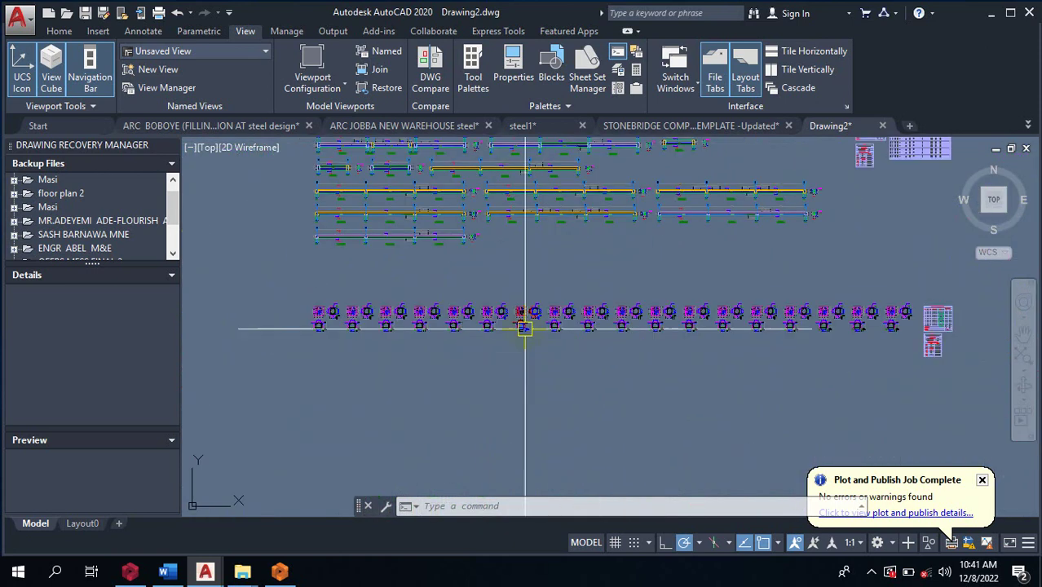
pyautogui.scroll(5, 533, 187)
pyautogui.scroll(-2, 598, 304)
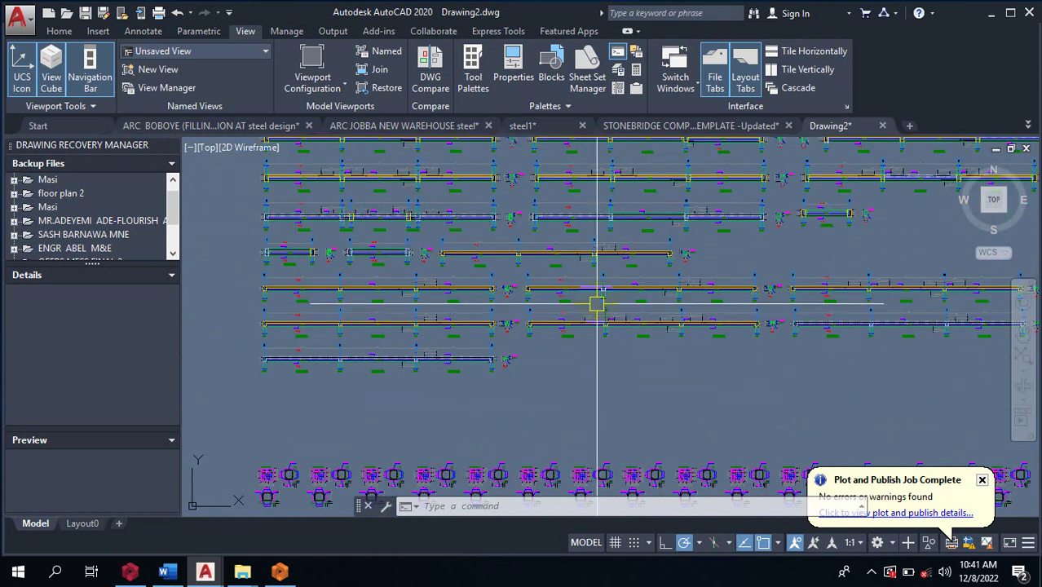
# Copy all 17899 objects of Drawing2 to the clipboard with a base point
pyautogui.scroll(-5, 598, 304)
pyautogui.rightClick(689, 377)
pyautogui.moveTo(772, 145)
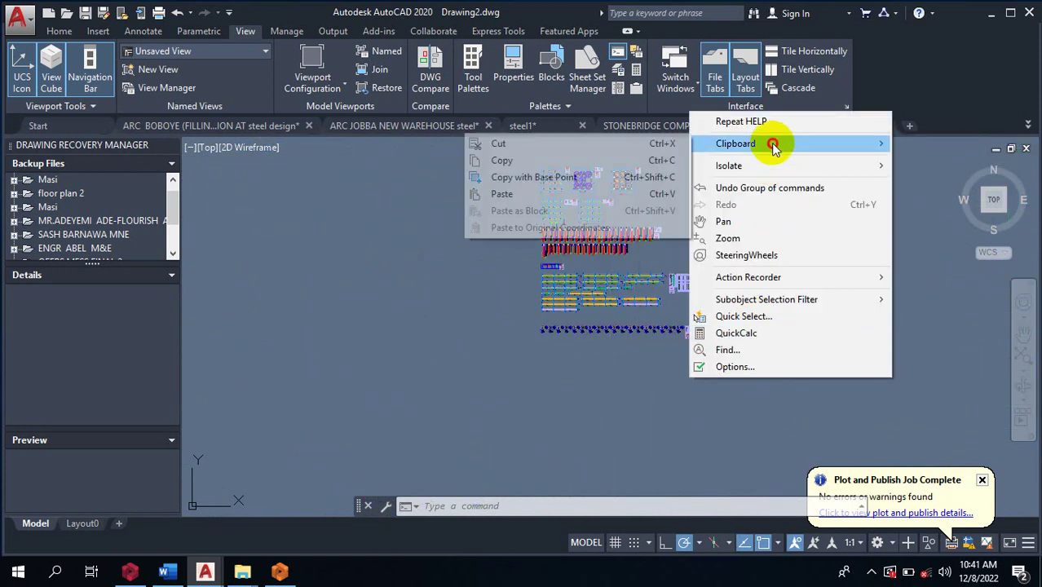
pyautogui.click(605, 175)
pyautogui.click(767, 357)
pyautogui.click(766, 356)
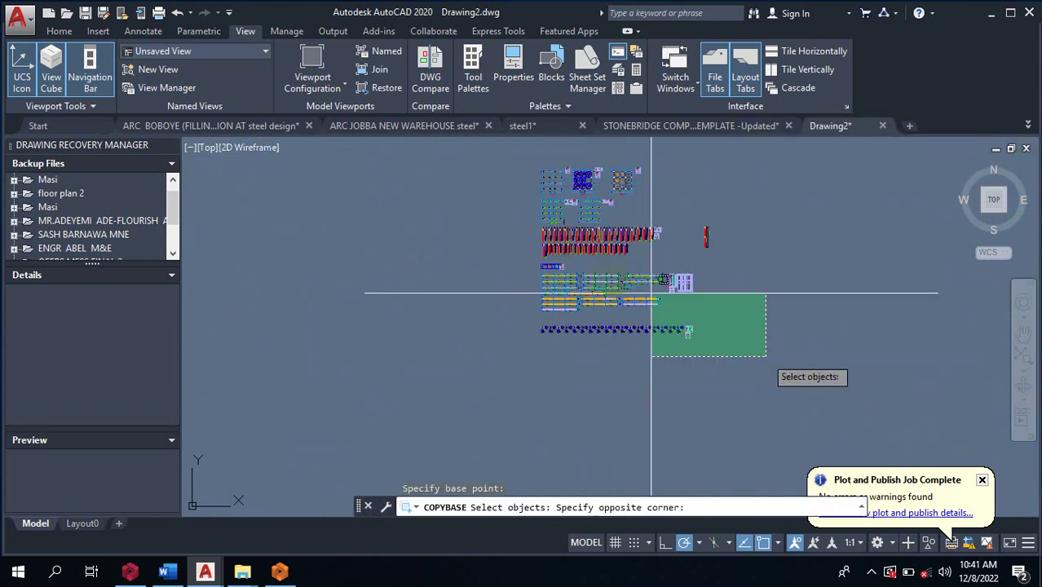
pyautogui.click(506, 142)
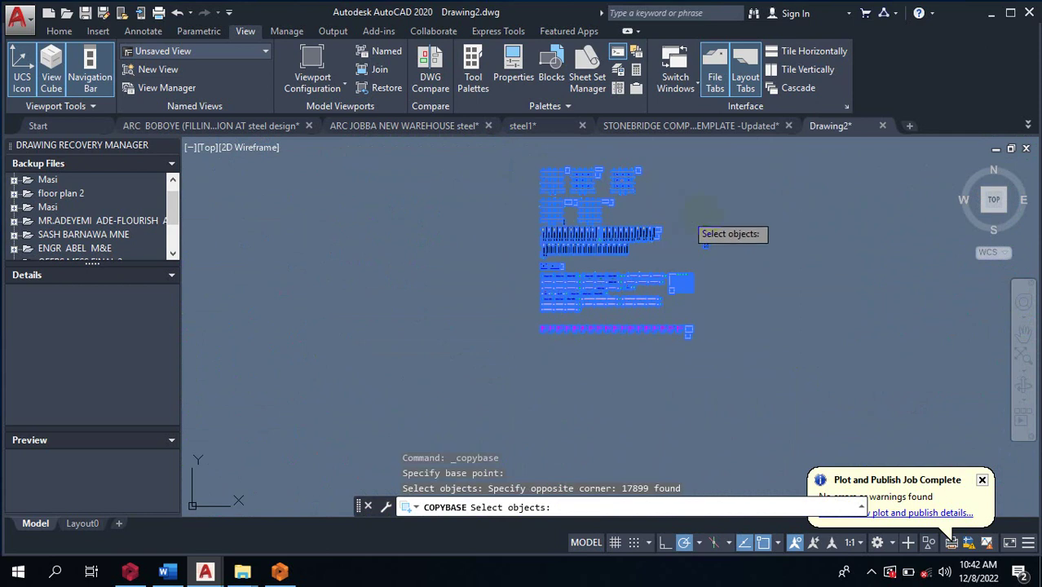
pyautogui.press('Return')
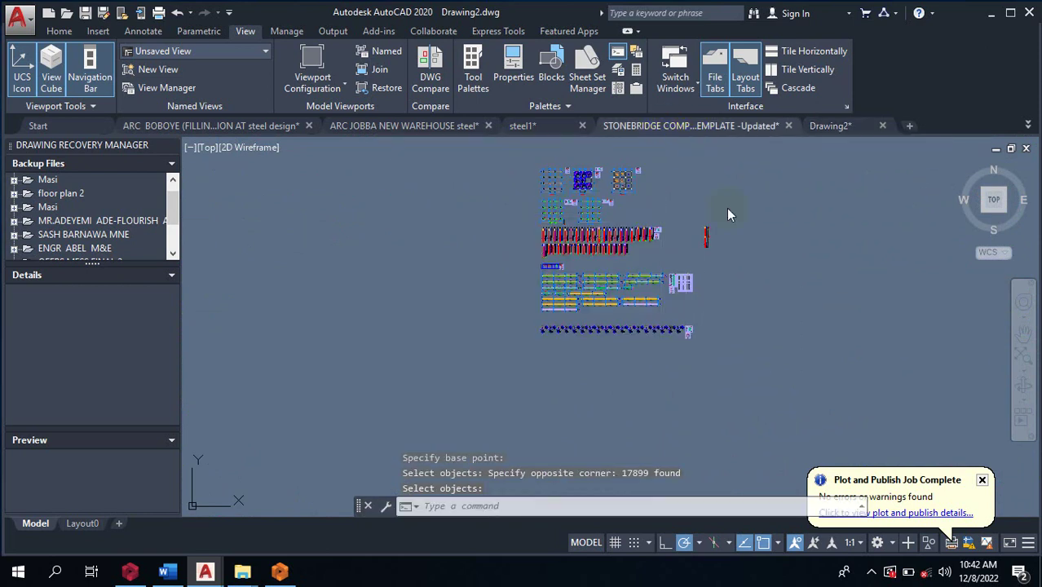
# Paste the copied details into the Stonebridge detailing template's model space
pyautogui.click(692, 125)
pyautogui.scroll(-3, 720, 254)
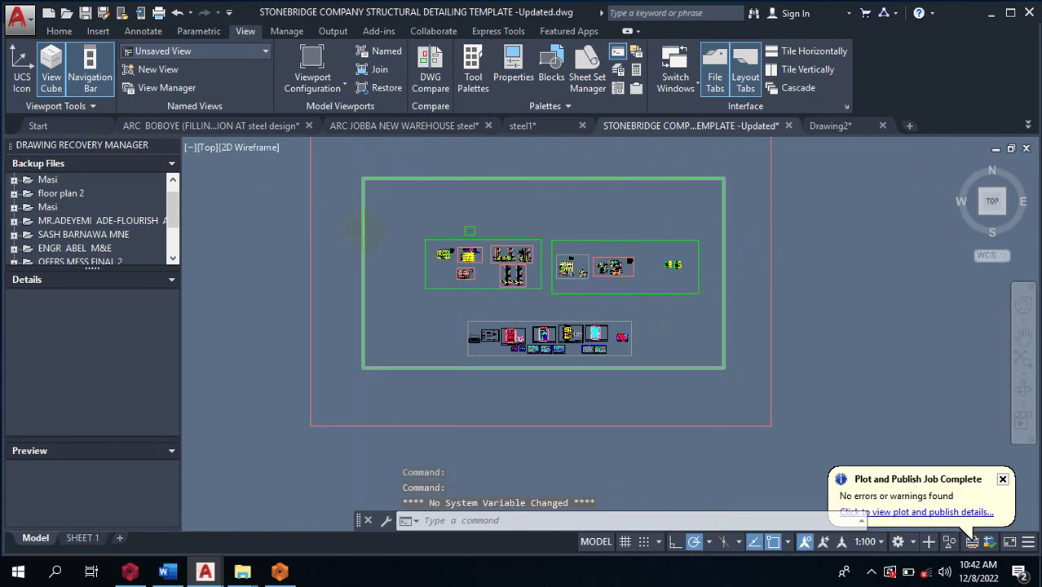
pyautogui.scroll(-2, 516, 295)
pyautogui.scroll(2, 595, 399)
pyautogui.rightClick(593, 402)
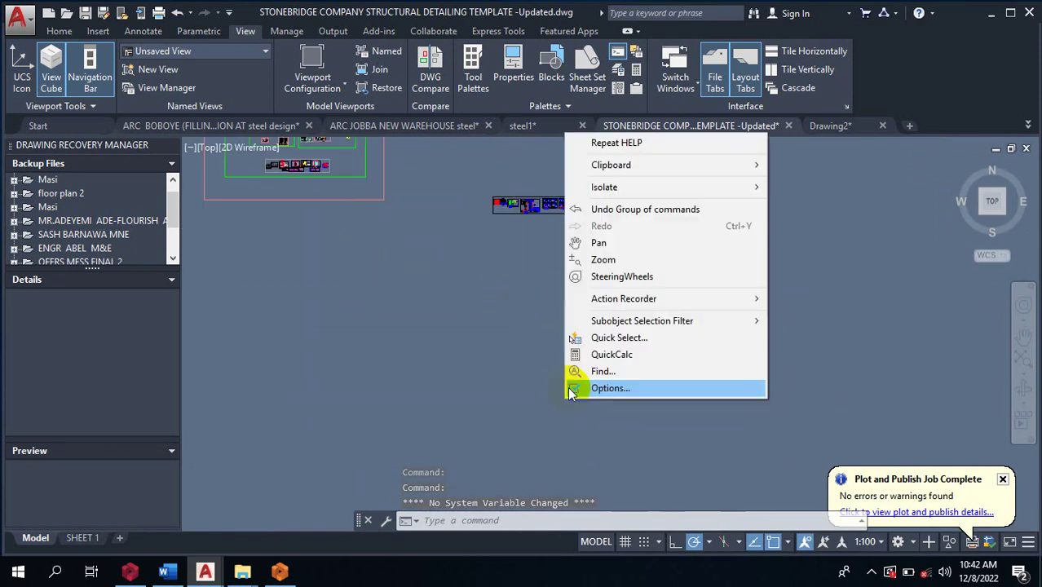
pyautogui.moveTo(632, 176)
pyautogui.click(801, 216)
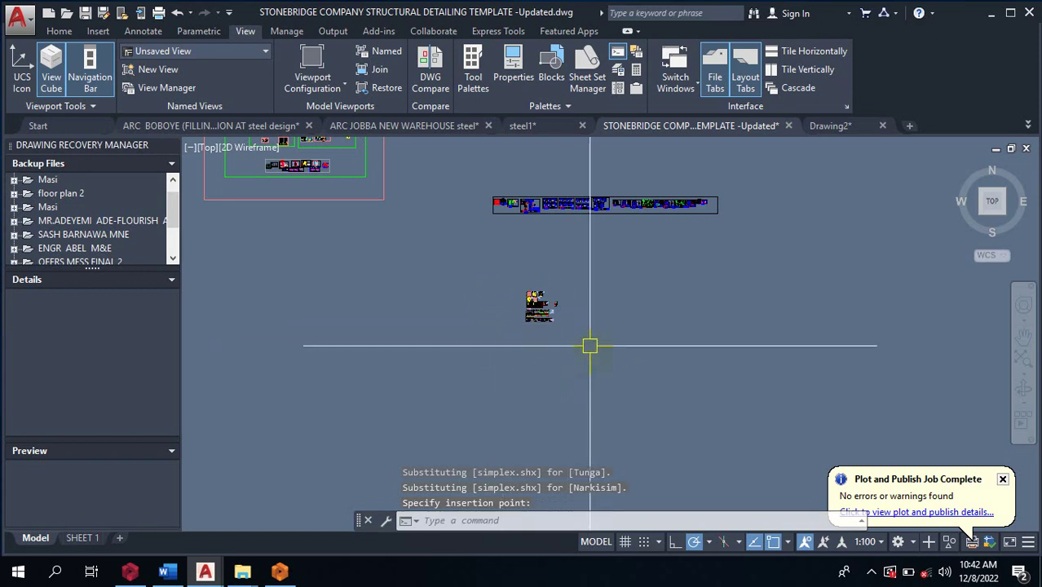
pyautogui.scroll(-2, 599, 350)
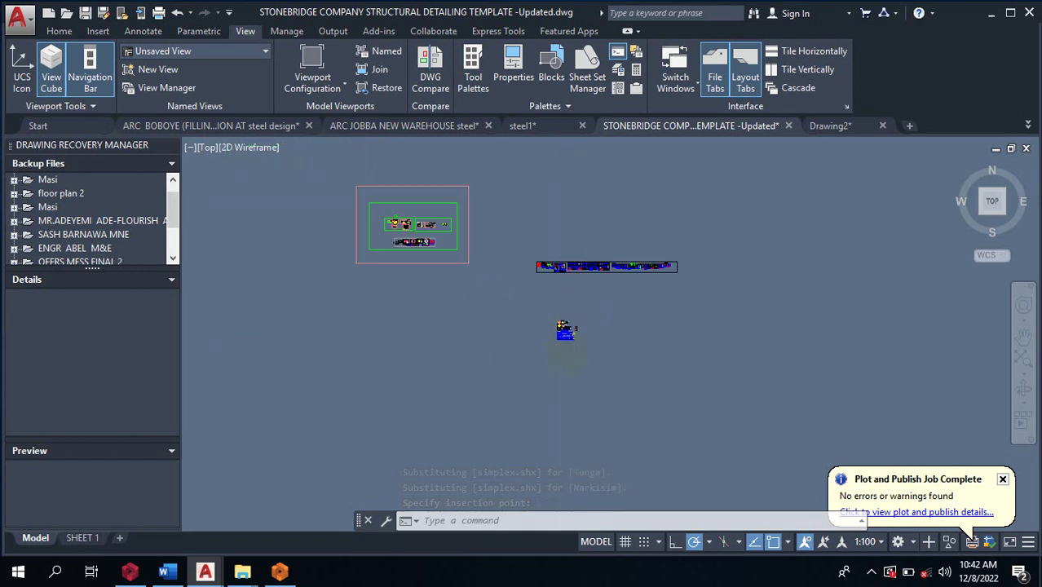
pyautogui.scroll(6, 571, 318)
pyautogui.scroll(8, 538, 147)
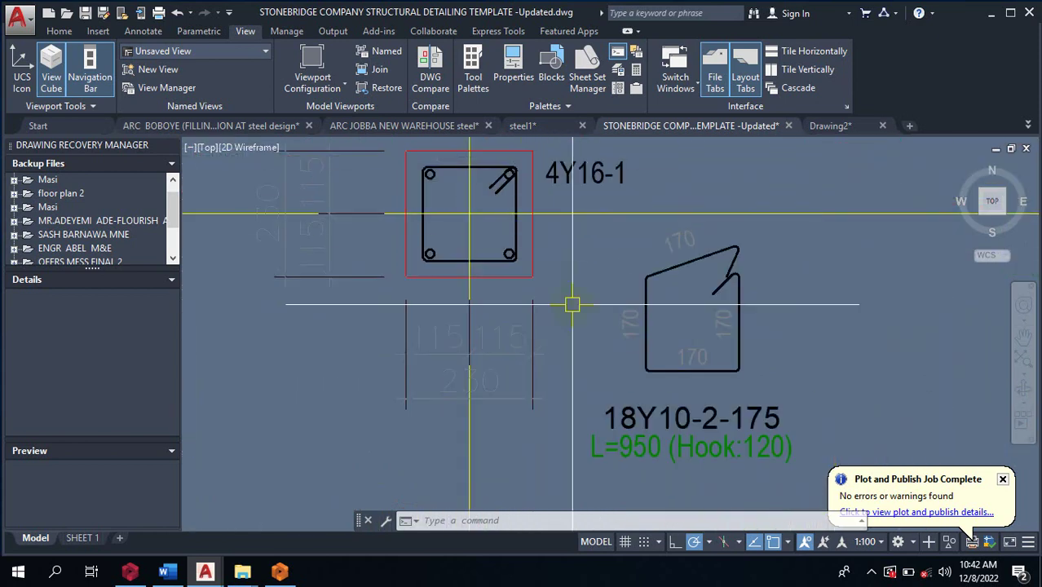
pyautogui.scroll(-10, 515, 246)
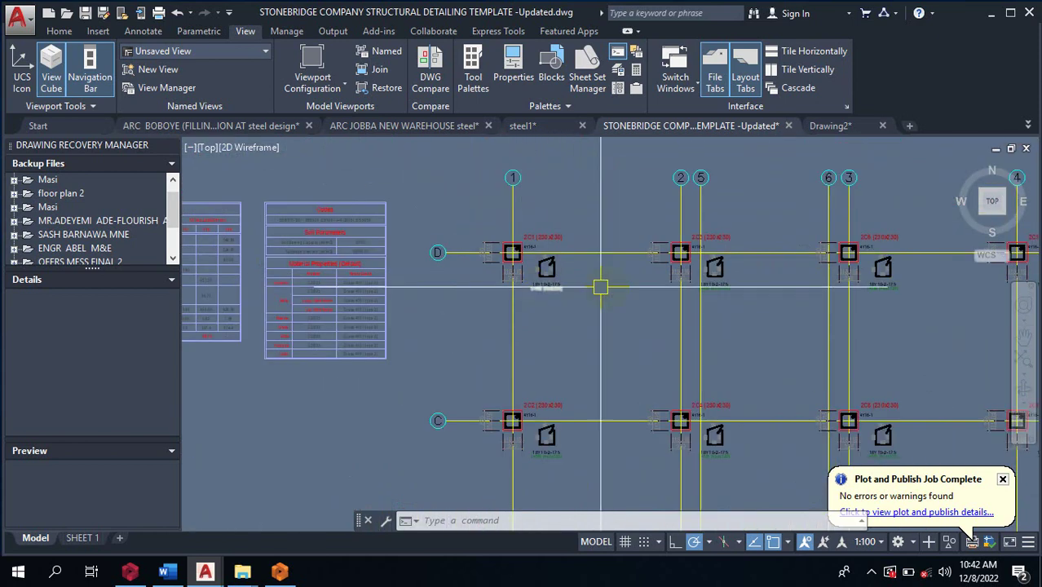
pyautogui.scroll(8, 312, 278)
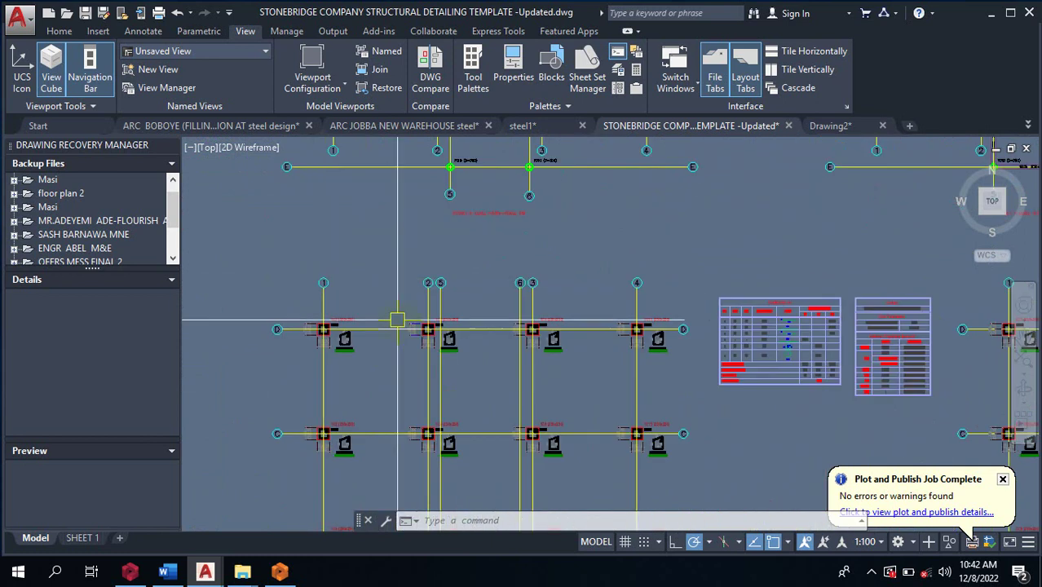
pyautogui.scroll(-10, 404, 311)
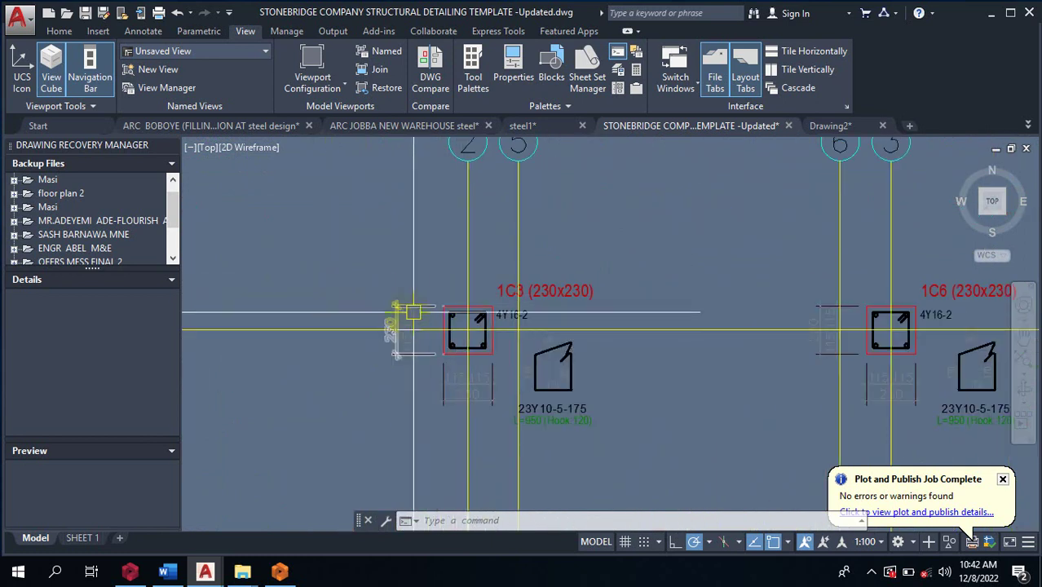
pyautogui.scroll(6, 528, 188)
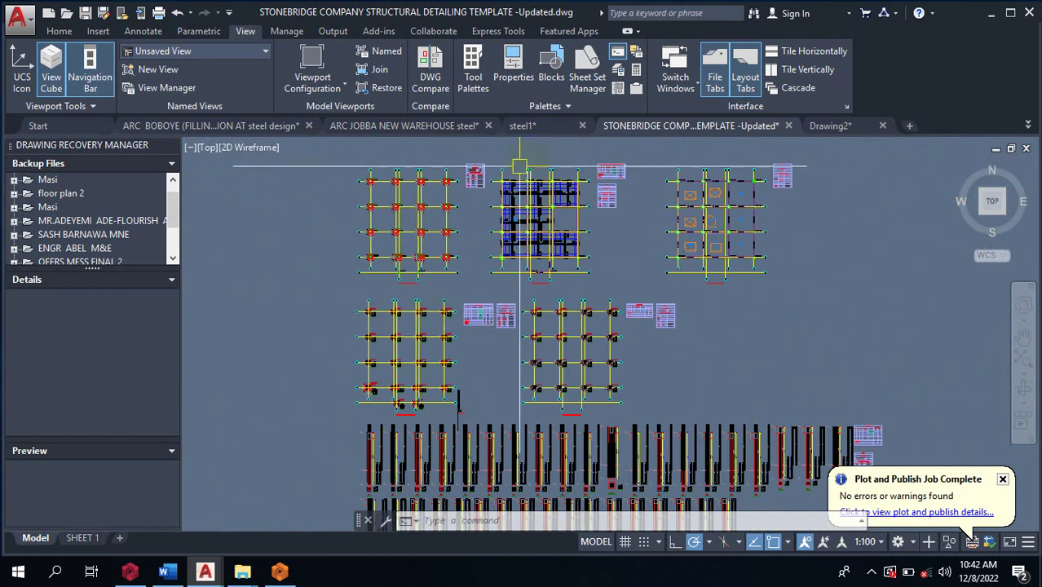
pyautogui.scroll(4, 482, 256)
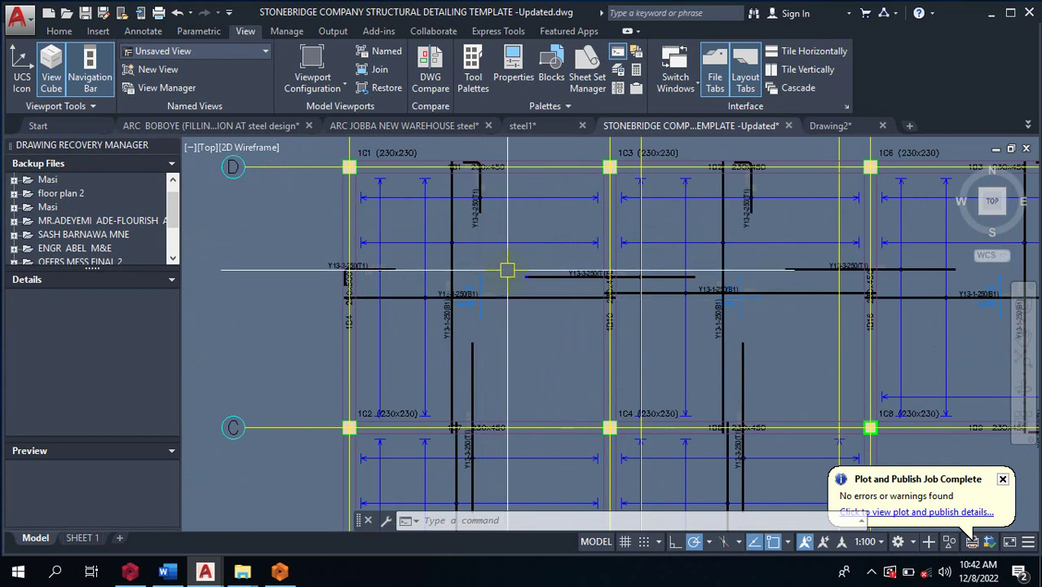
pyautogui.scroll(-2, 471, 277)
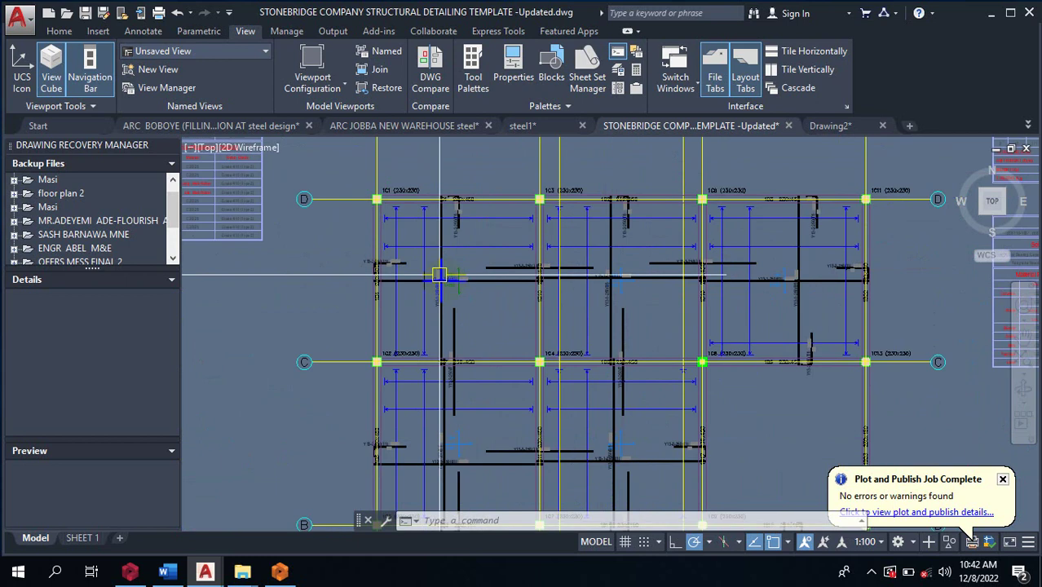
pyautogui.scroll(-5, 467, 281)
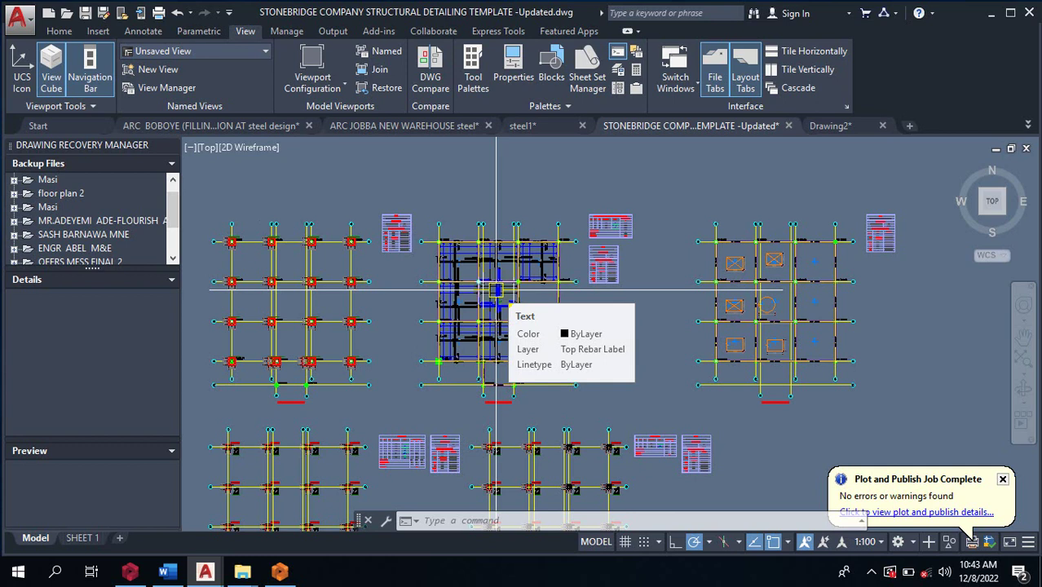
pyautogui.scroll(4, 412, 226)
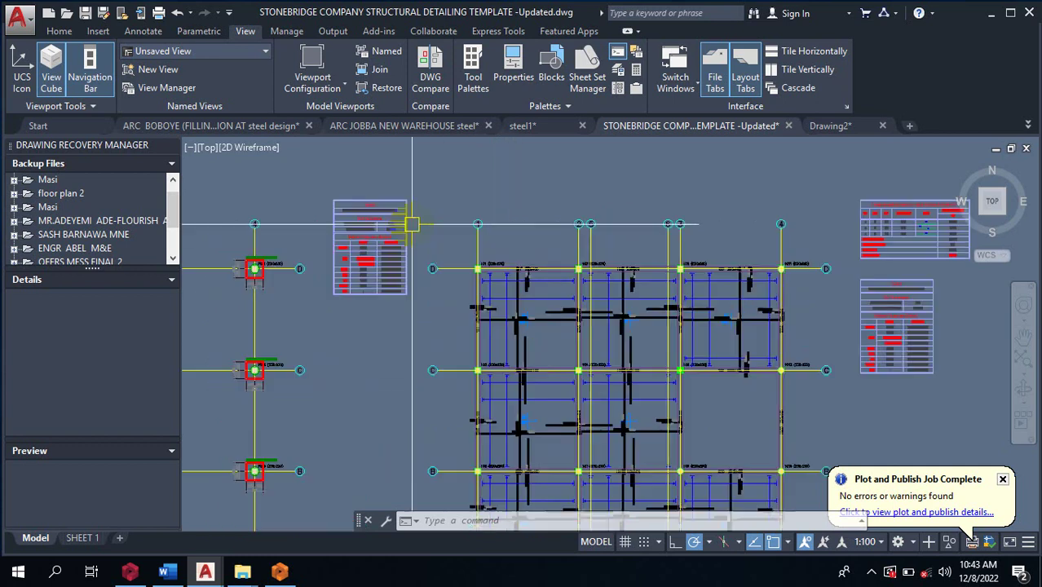
pyautogui.scroll(6, 505, 279)
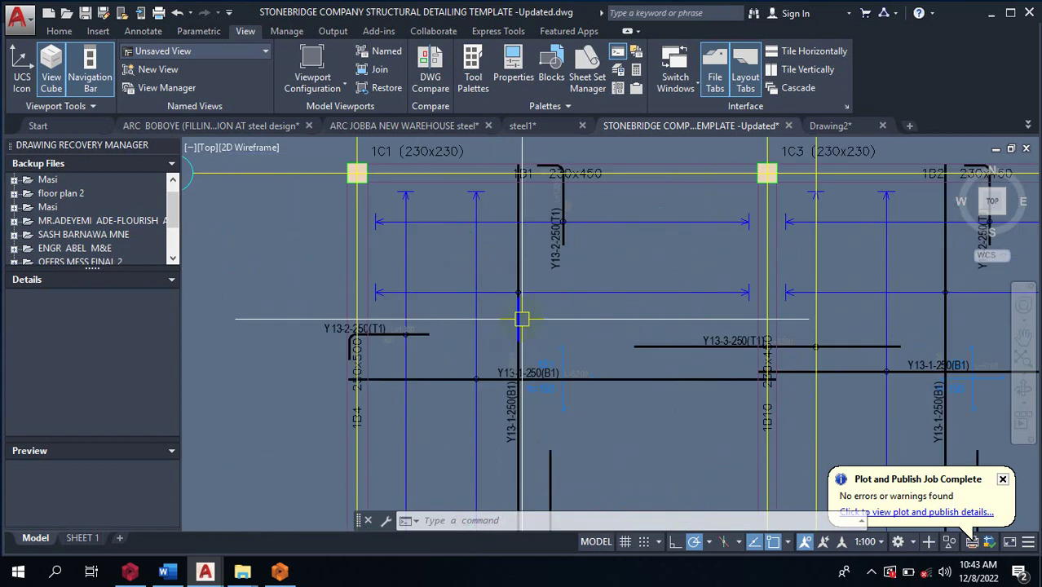
pyautogui.scroll(-5, 457, 228)
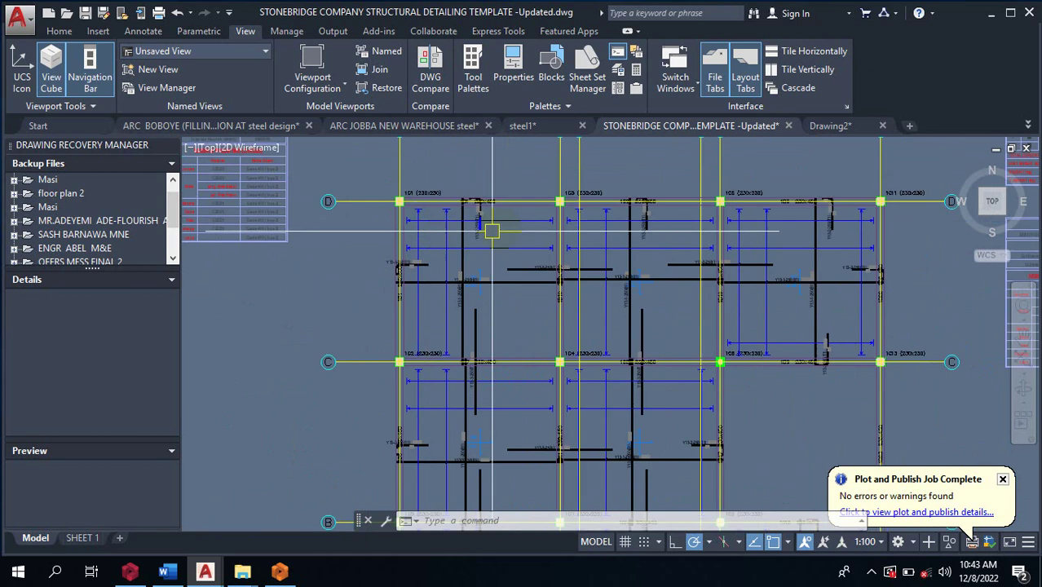
pyautogui.scroll(2, 586, 330)
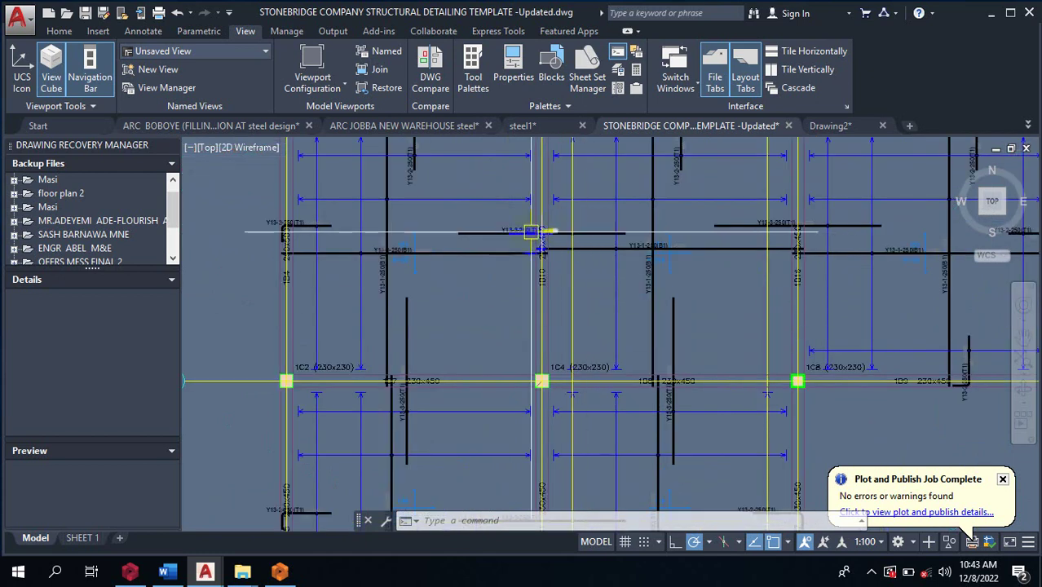
pyautogui.scroll(5, 565, 274)
pyautogui.scroll(-2, 440, 255)
pyautogui.scroll(-2, 439, 255)
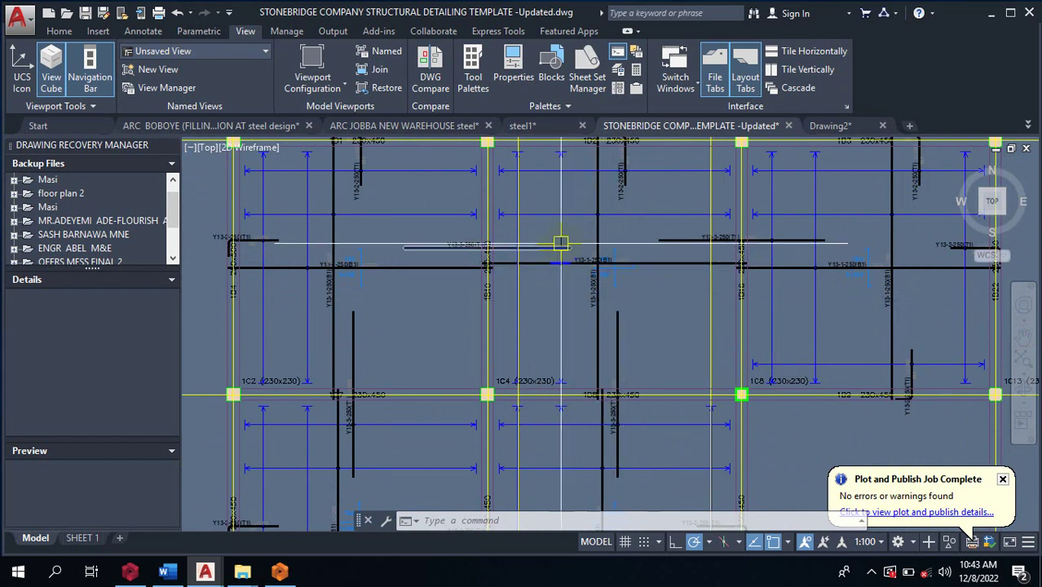
pyautogui.scroll(-5, 560, 292)
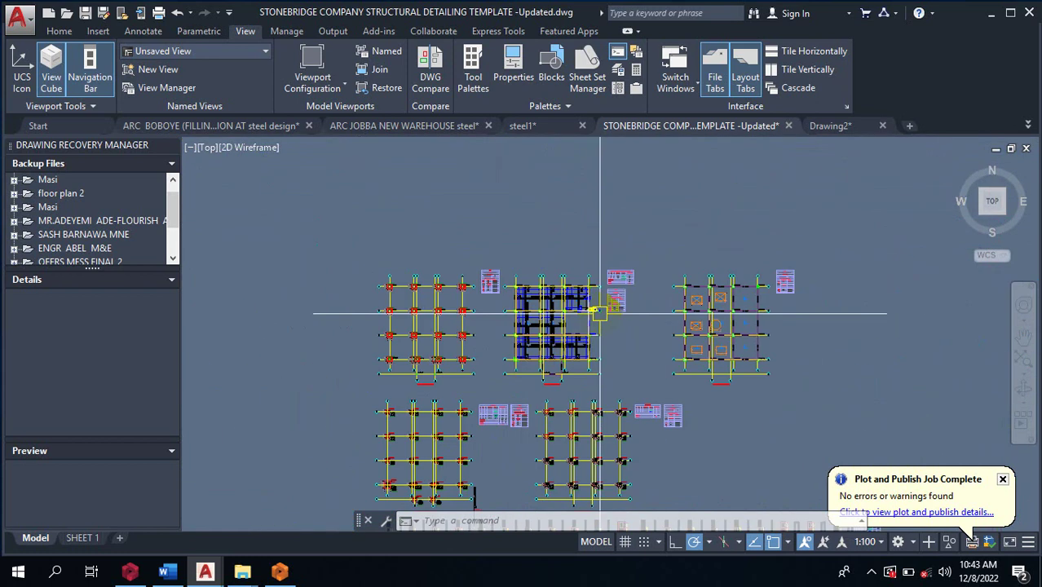
pyautogui.scroll(4, 567, 295)
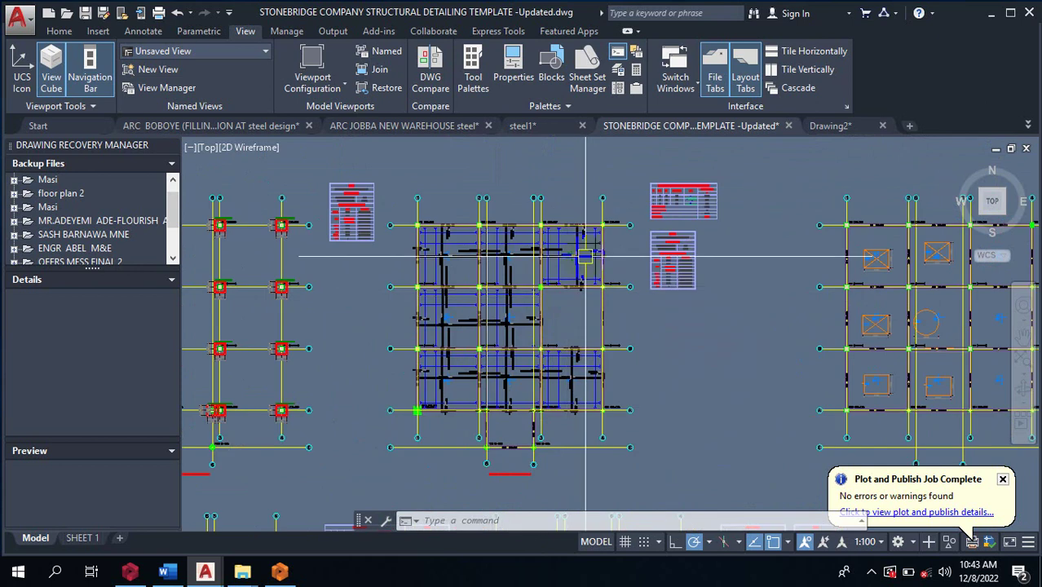
pyautogui.scroll(-3, 571, 291)
pyautogui.scroll(10, 477, 290)
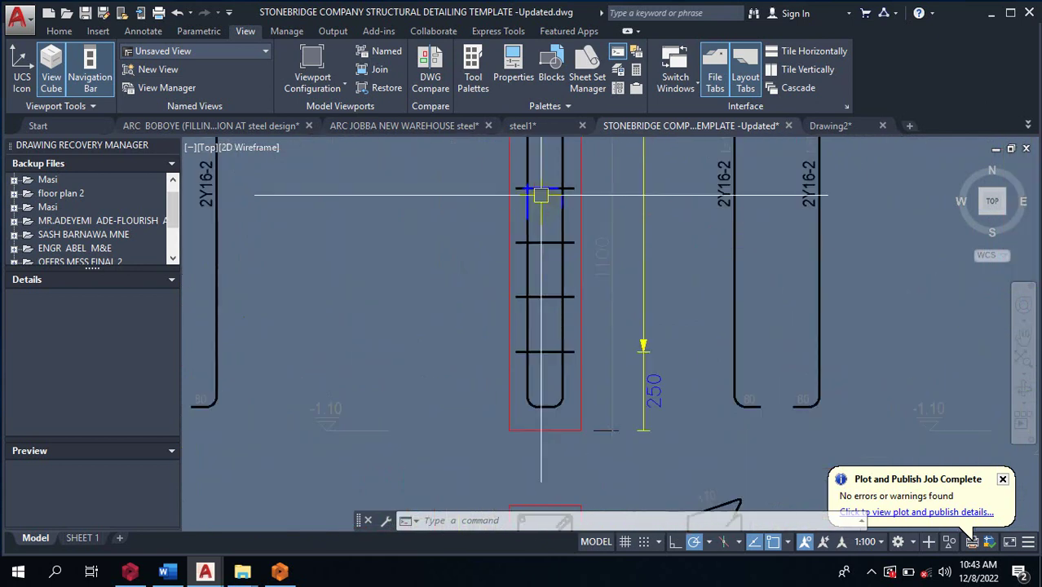
pyautogui.scroll(-4, 521, 277)
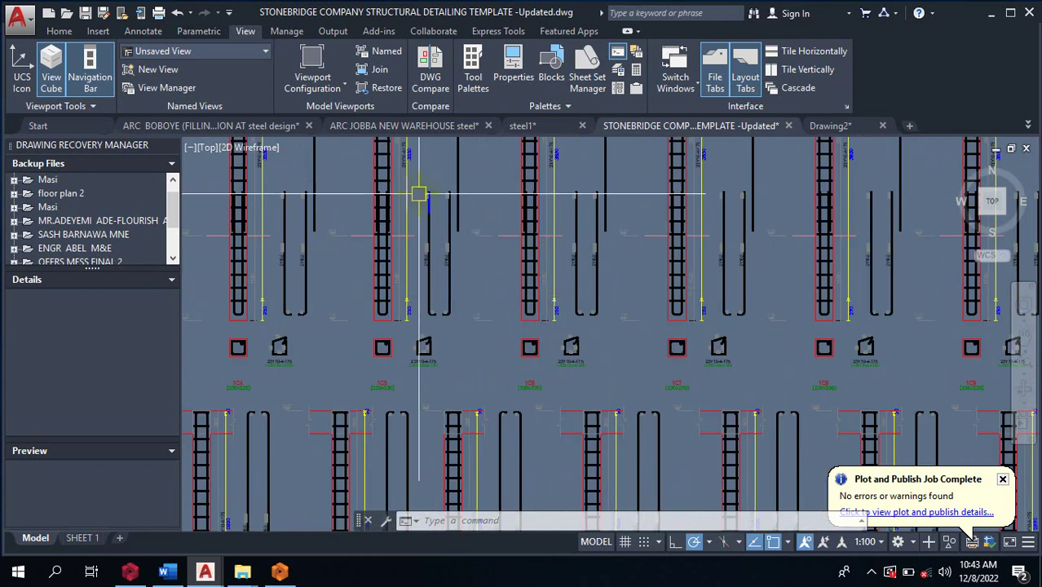
pyautogui.scroll(6, 390, 240)
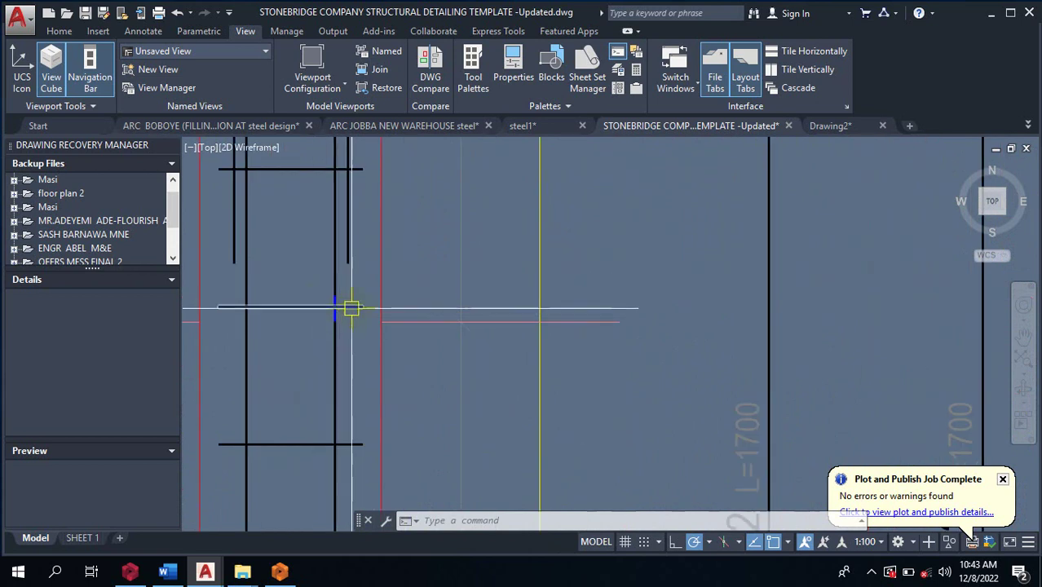
pyautogui.scroll(-4, 380, 308)
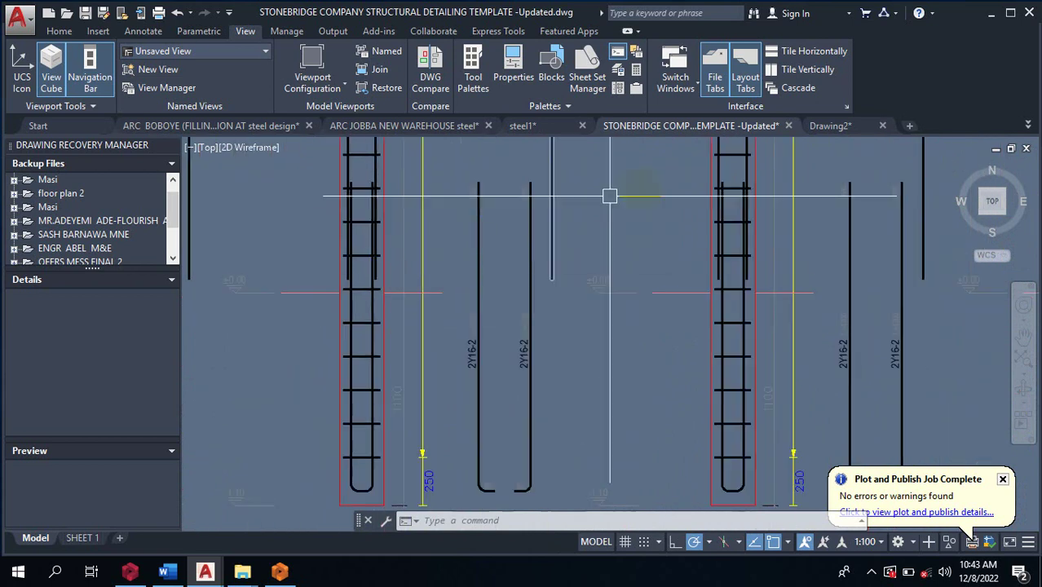
# Switch to Drawing2 and zoom around its floor plan grids and column reinforcement elevations
pyautogui.click(821, 126)
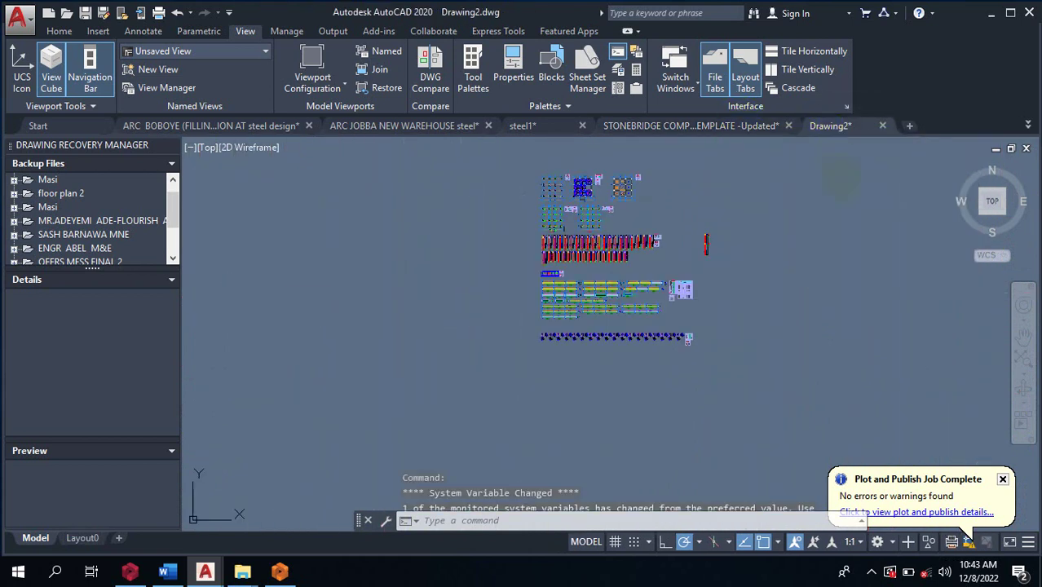
pyautogui.scroll(10, 547, 221)
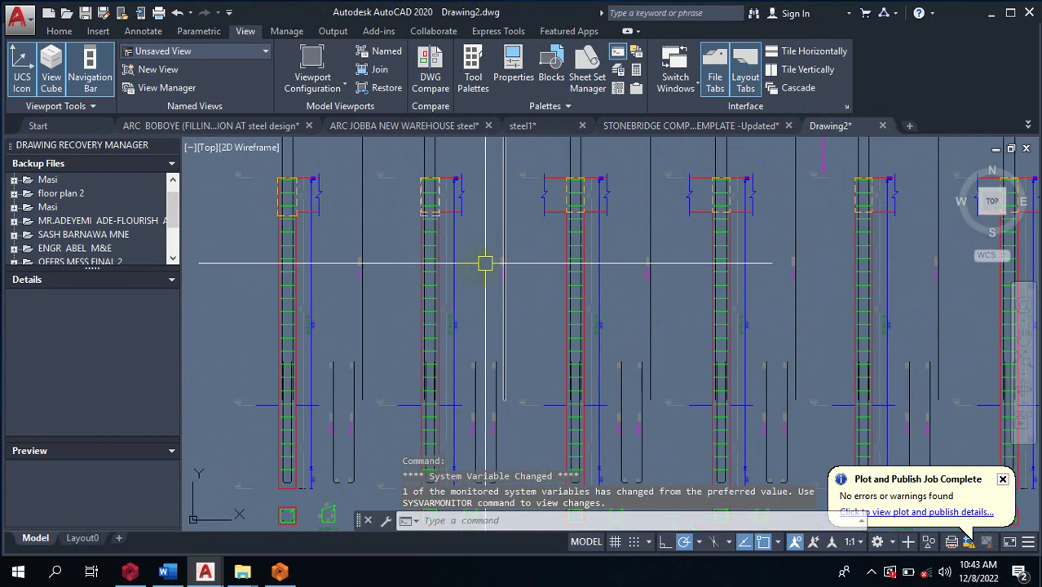
pyautogui.scroll(3, 486, 263)
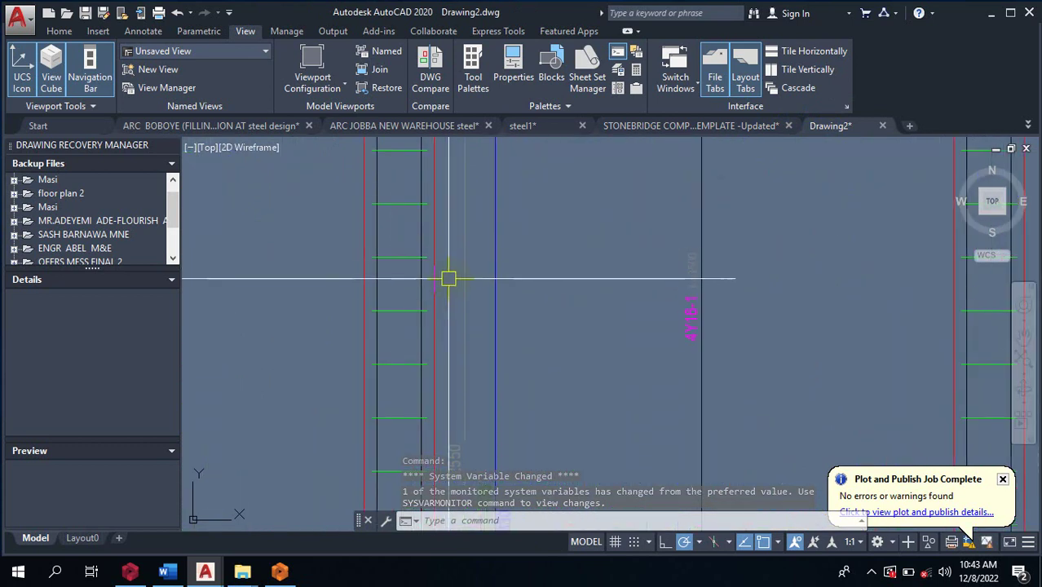
pyautogui.scroll(-4, 487, 237)
pyautogui.scroll(-6, 503, 289)
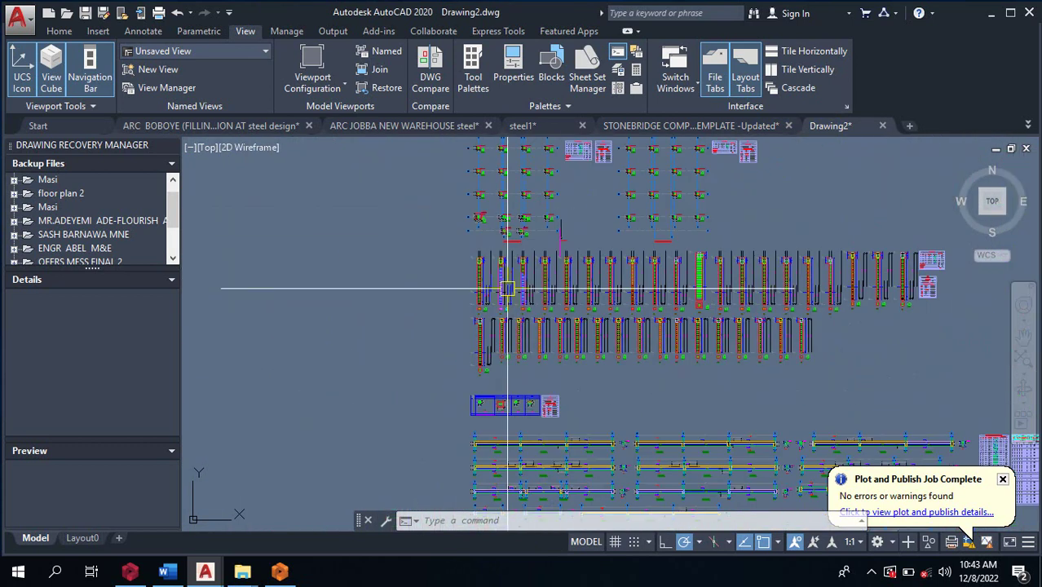
pyautogui.scroll(6, 539, 168)
pyautogui.scroll(5, 532, 166)
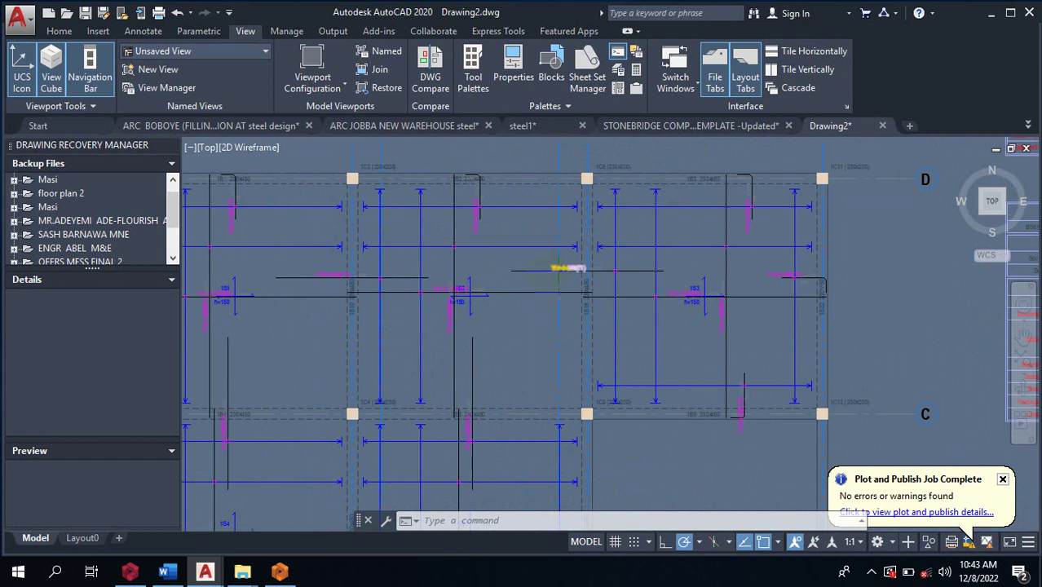
pyautogui.scroll(-6, 549, 243)
pyautogui.scroll(2, 597, 278)
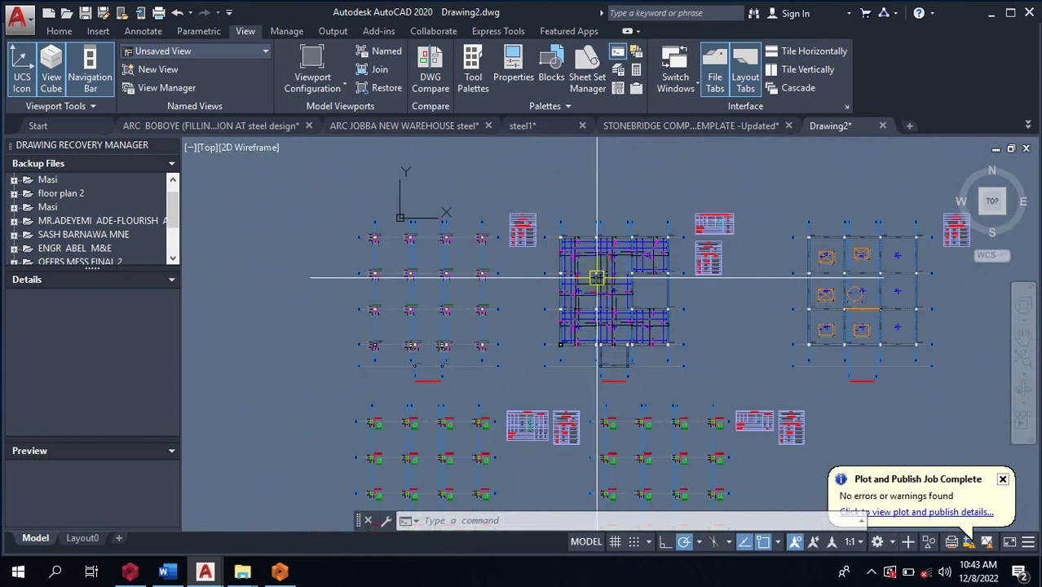
# Switch to the Stonebridge template and zoom into pasted beam details such as 1B12 (230x450)
pyautogui.click(663, 127)
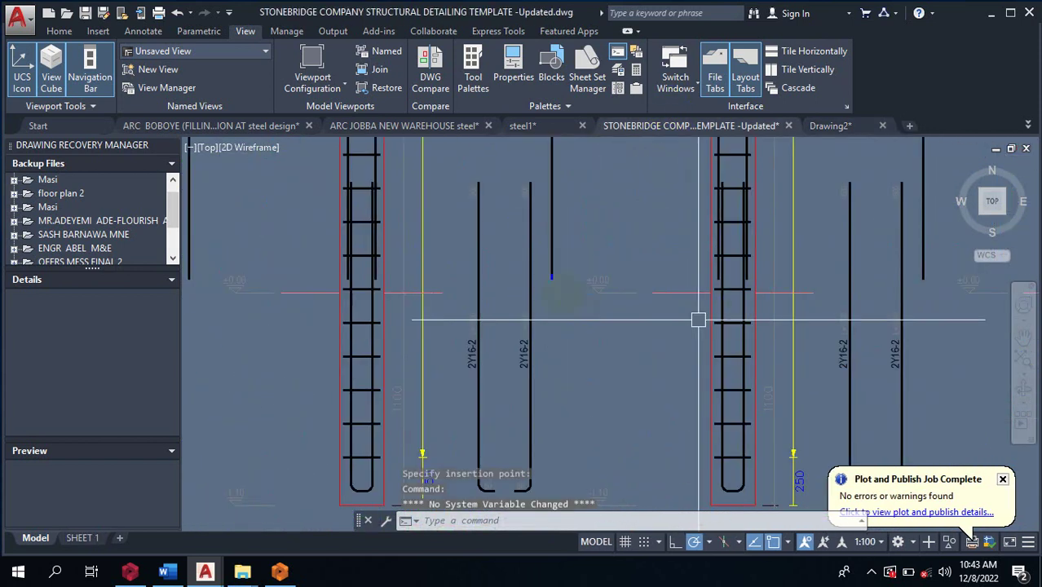
pyautogui.scroll(-8, 469, 326)
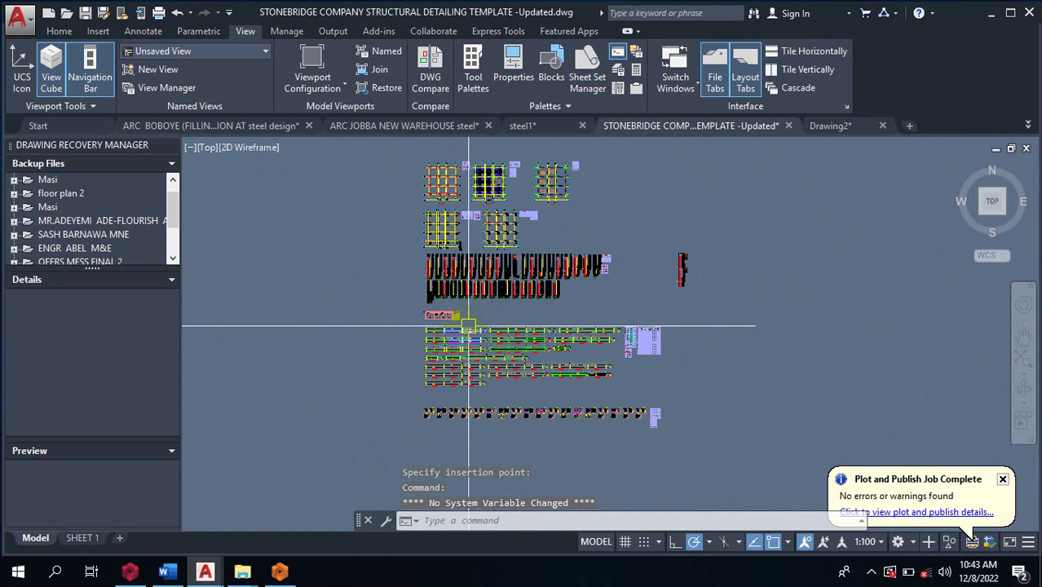
pyautogui.scroll(8, 469, 326)
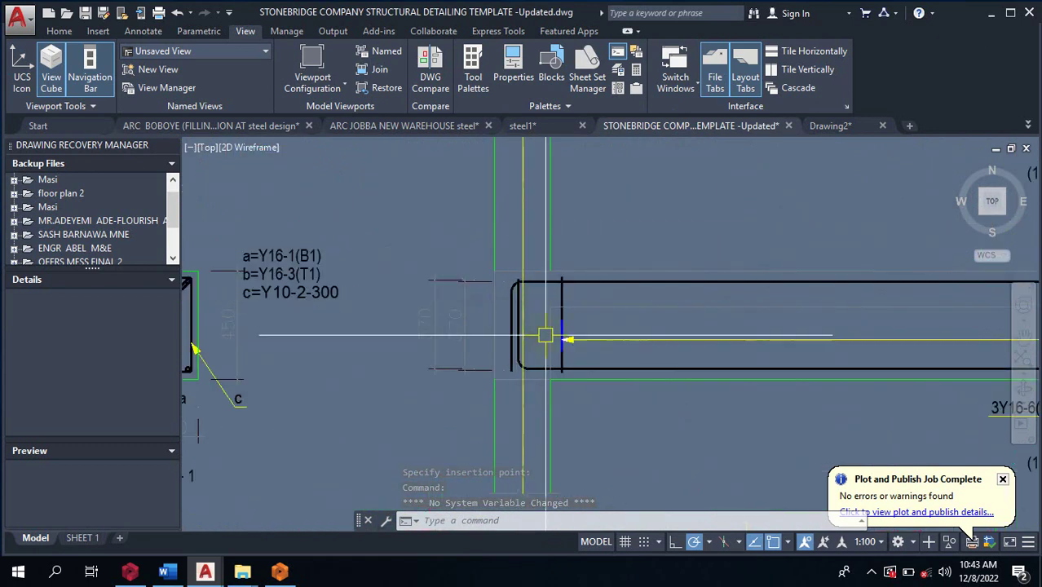
pyautogui.scroll(3, 621, 295)
pyautogui.scroll(-3, 404, 272)
pyautogui.scroll(2, 519, 239)
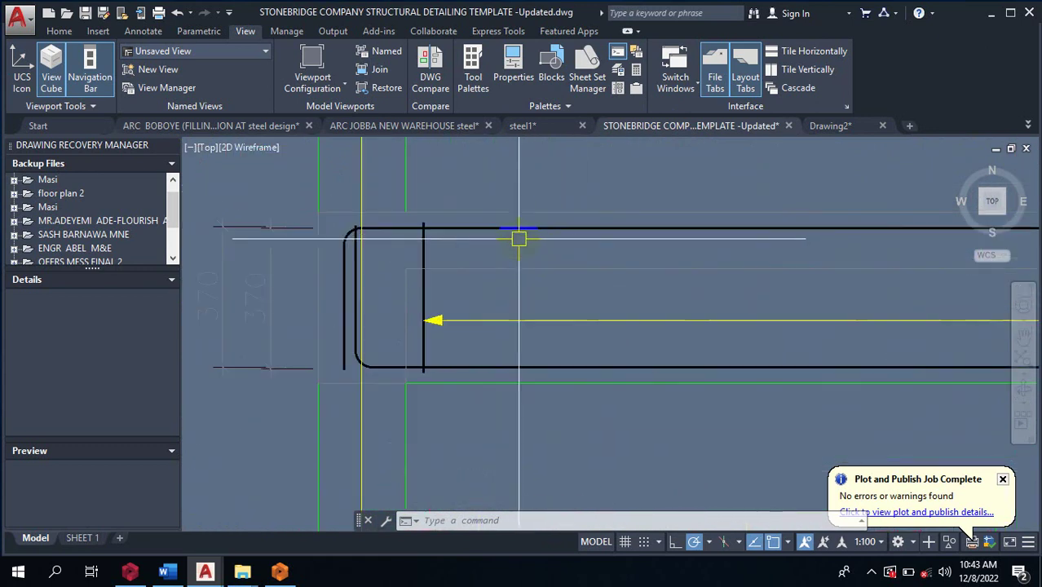
pyautogui.scroll(-5, 533, 319)
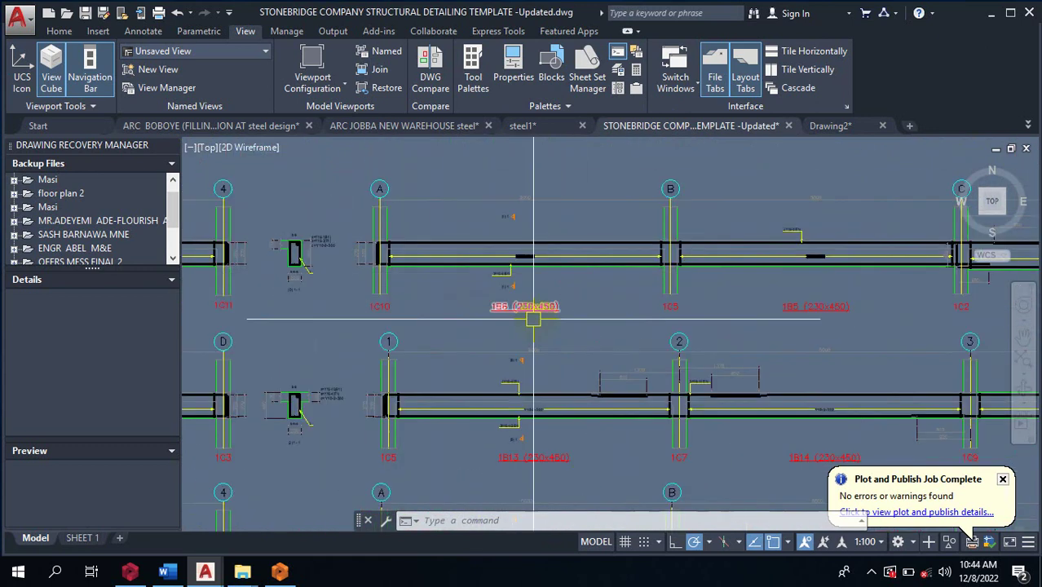
pyautogui.scroll(4, 511, 205)
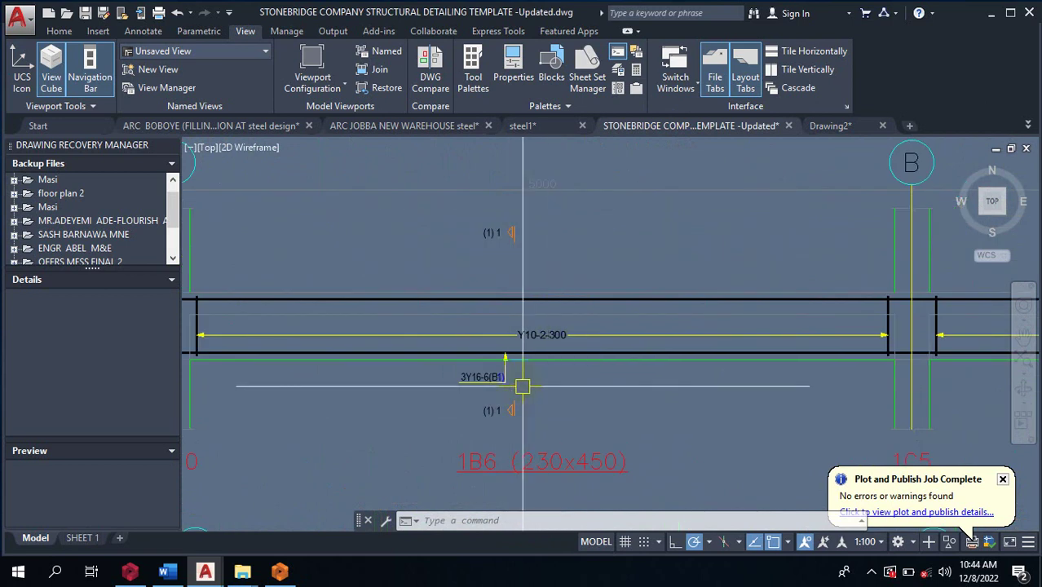
pyautogui.scroll(-6, 405, 239)
pyautogui.scroll(5, 499, 309)
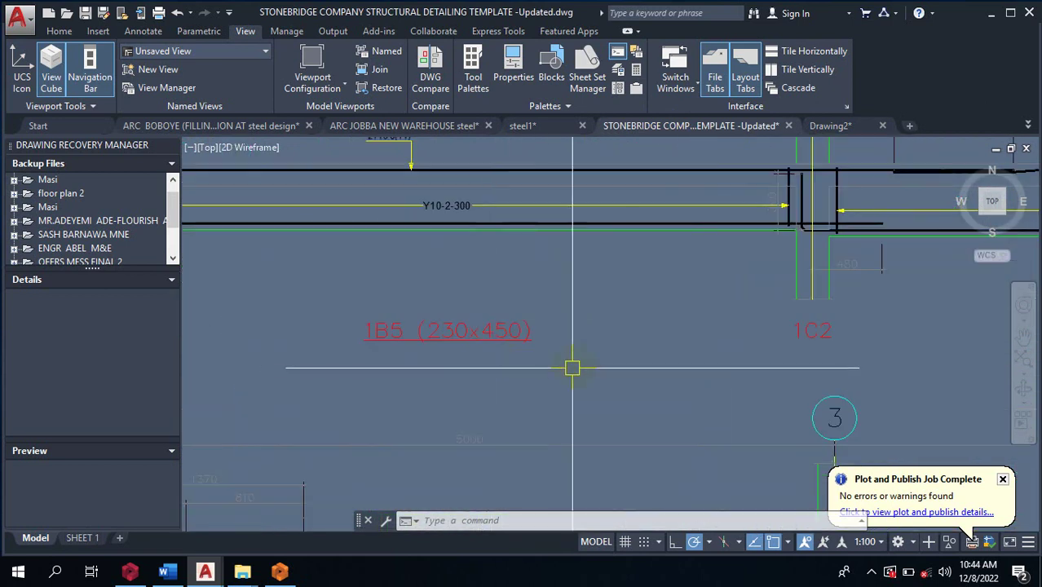
pyautogui.scroll(-8, 716, 290)
pyautogui.scroll(8, 342, 281)
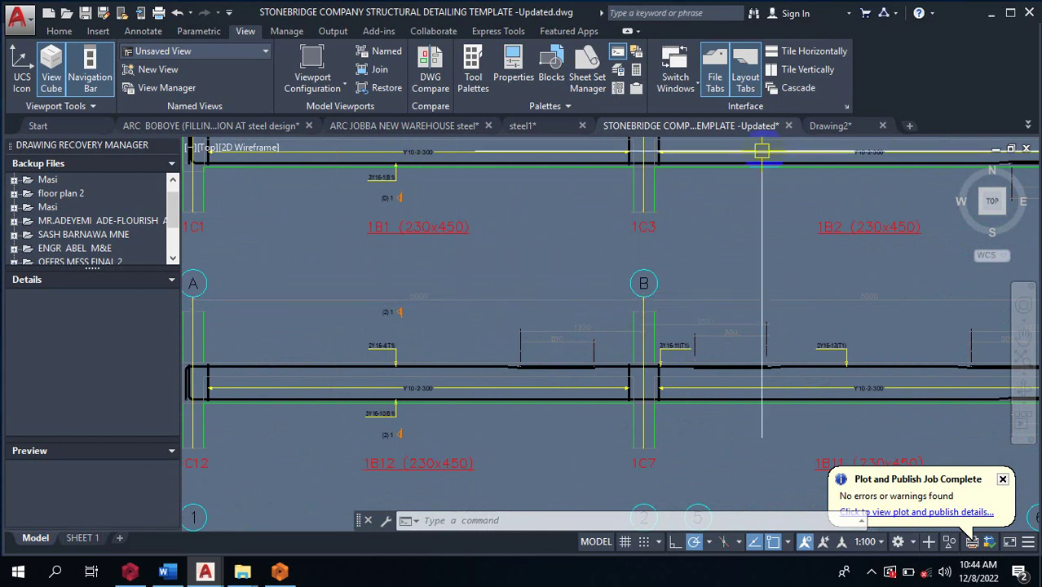
pyautogui.click(838, 130)
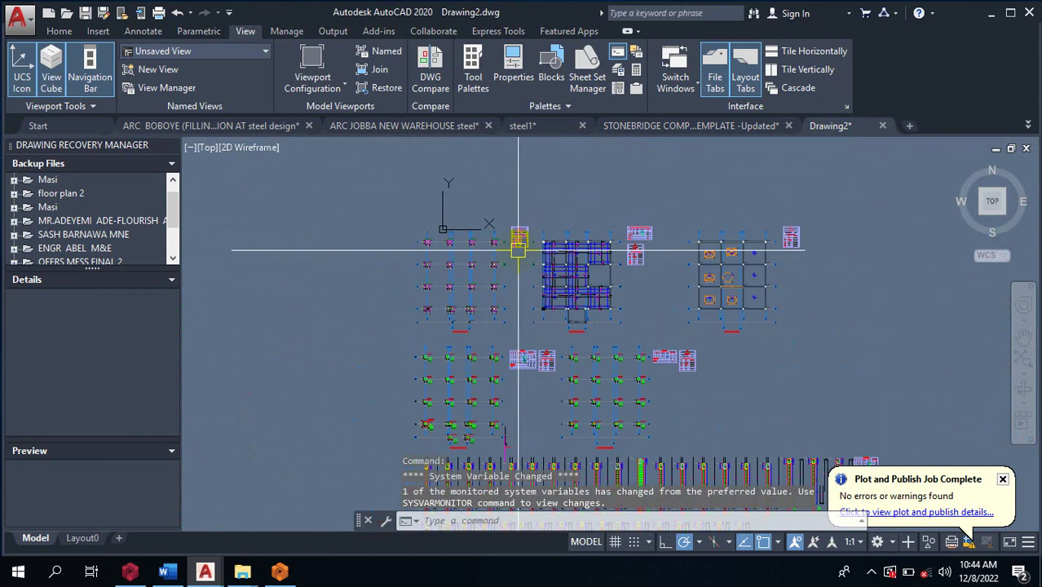
pyautogui.scroll(6, 519, 249)
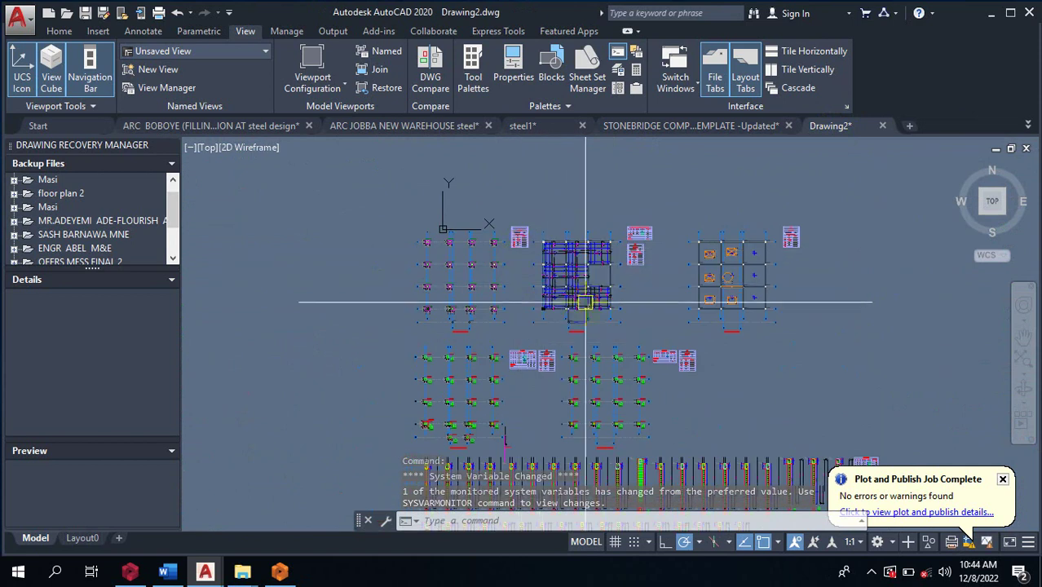
pyautogui.scroll(-5, 538, 235)
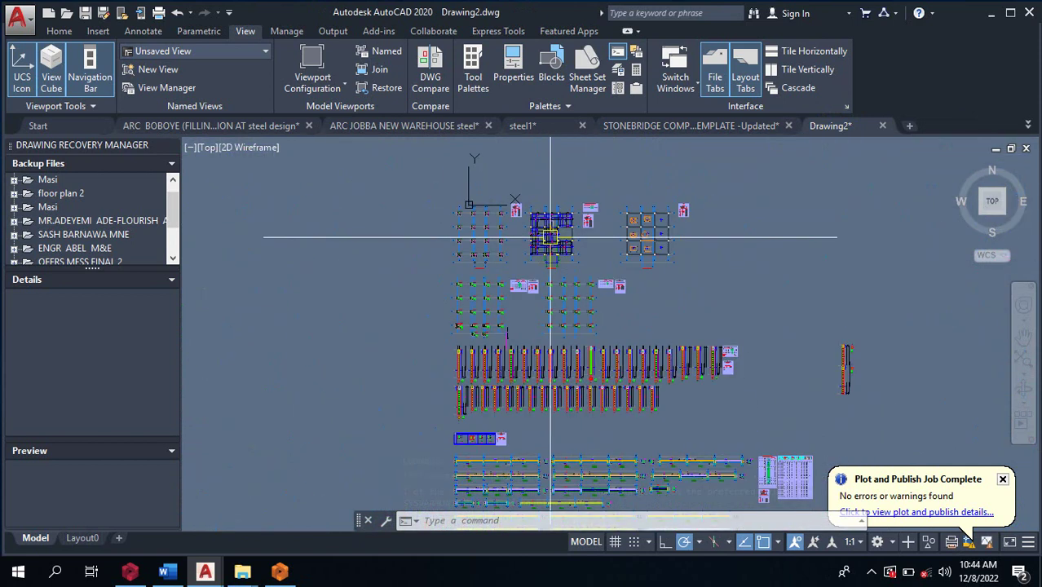
pyautogui.scroll(-2, 481, 363)
pyautogui.scroll(2, 517, 318)
pyautogui.scroll(6, 517, 318)
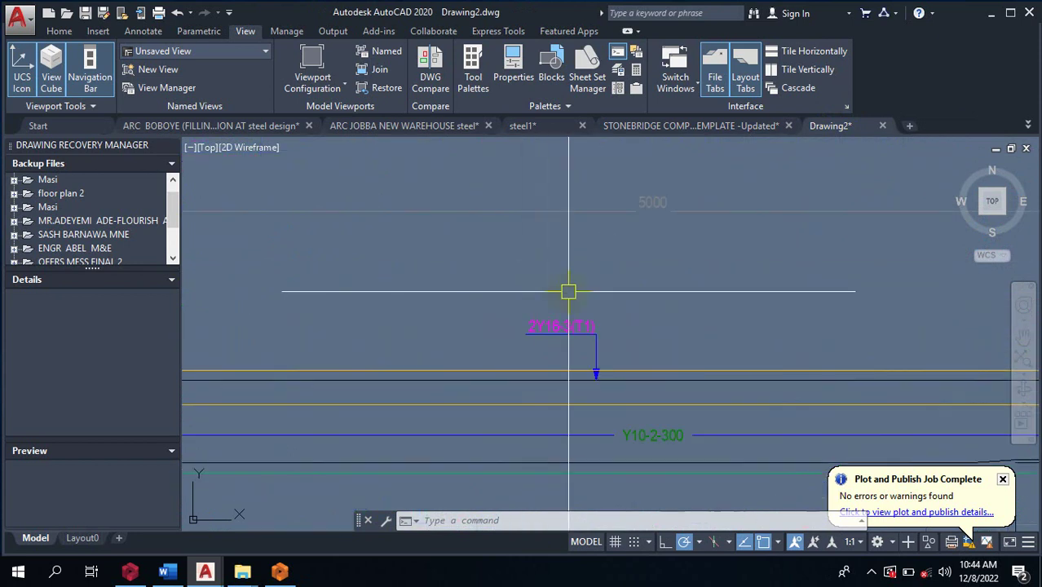
pyautogui.scroll(-3, 580, 305)
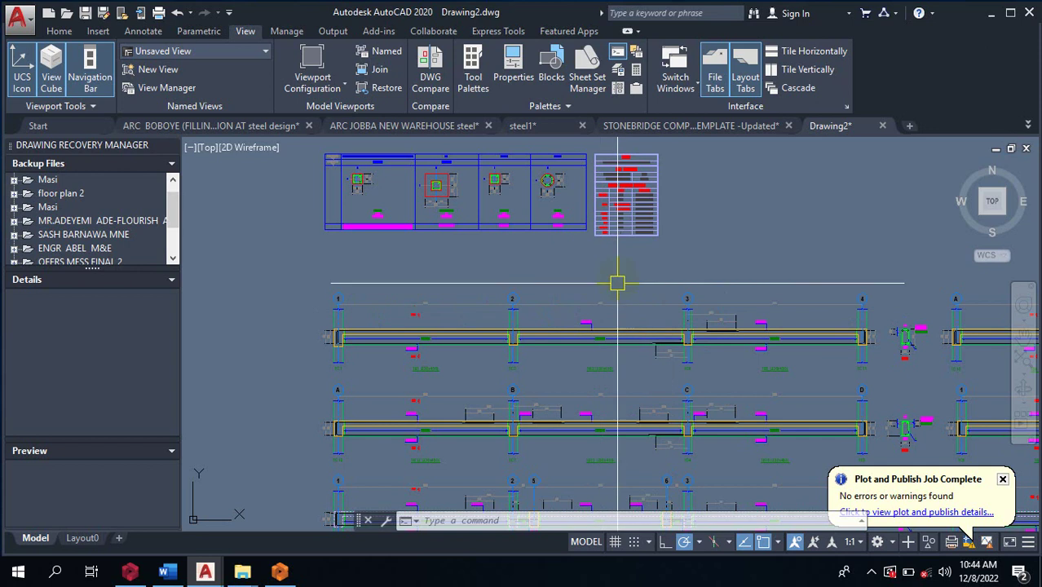
pyautogui.moveTo(688, 132)
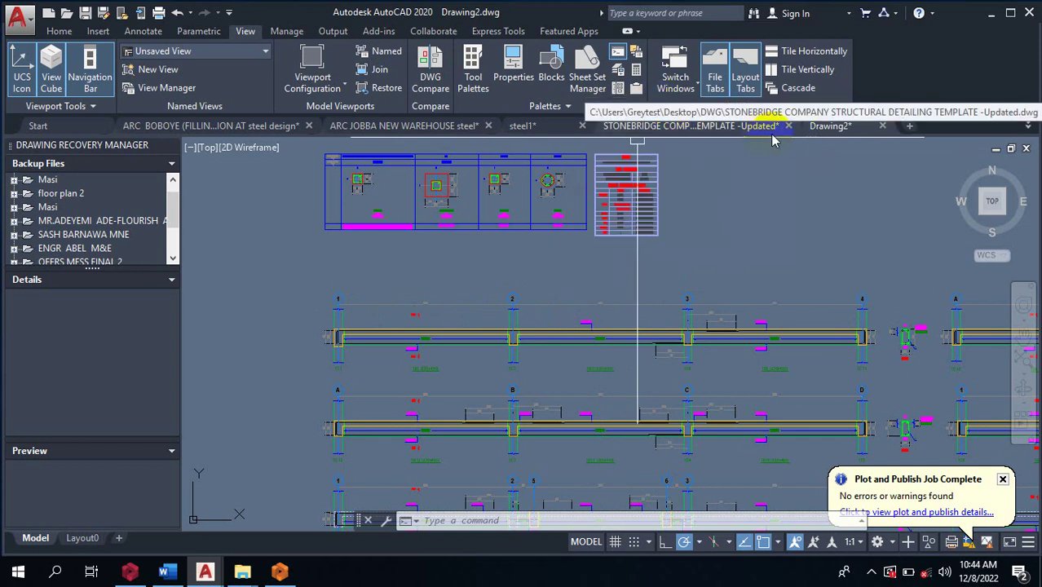
pyautogui.moveTo(820, 140)
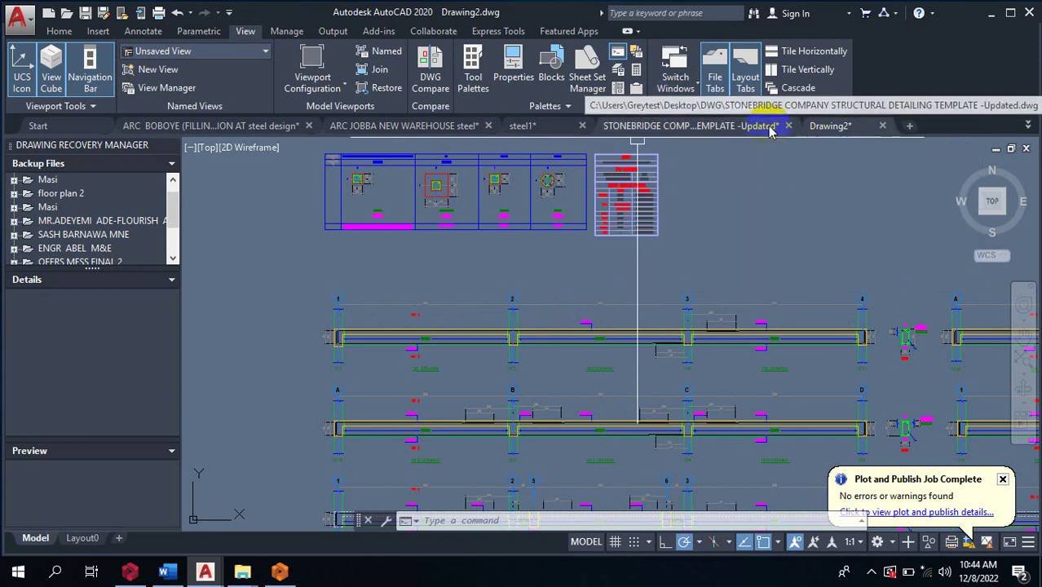
pyautogui.moveTo(758, 132)
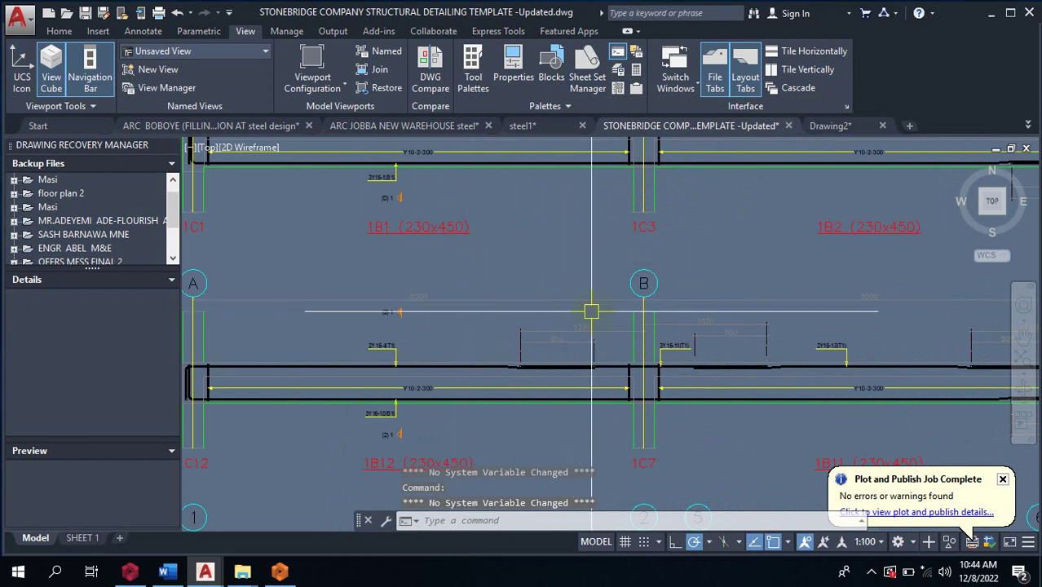
# Zoom in and out over the template's pasted beam elevations and column plans
pyautogui.scroll(-5, 623, 306)
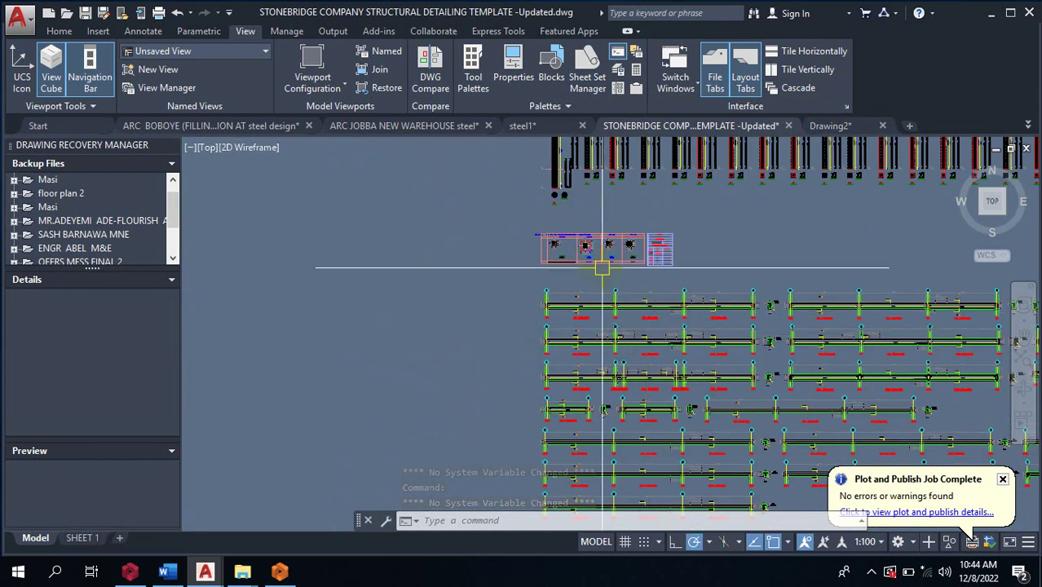
pyautogui.scroll(6, 602, 268)
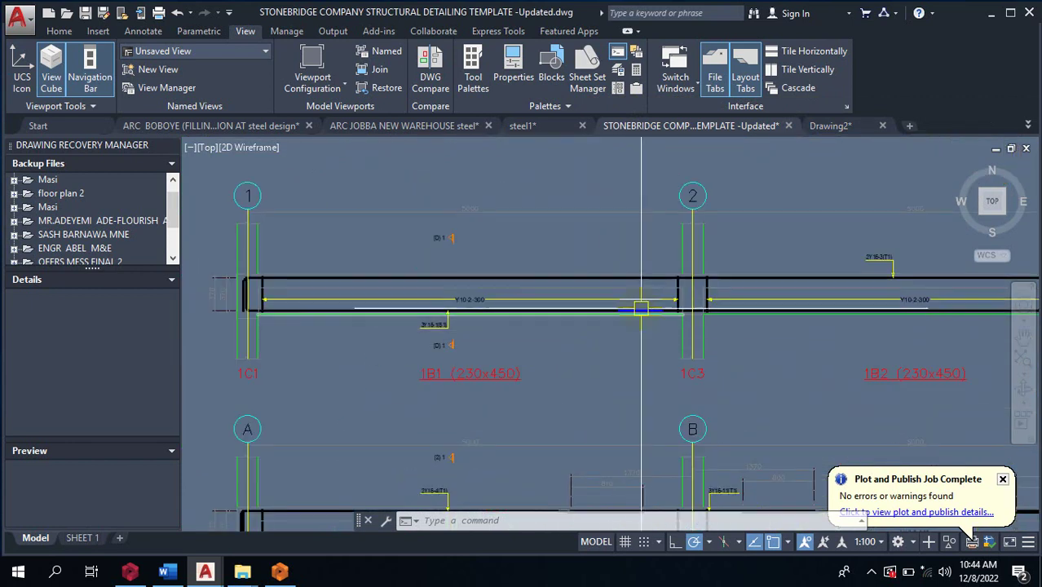
pyautogui.scroll(2, 431, 221)
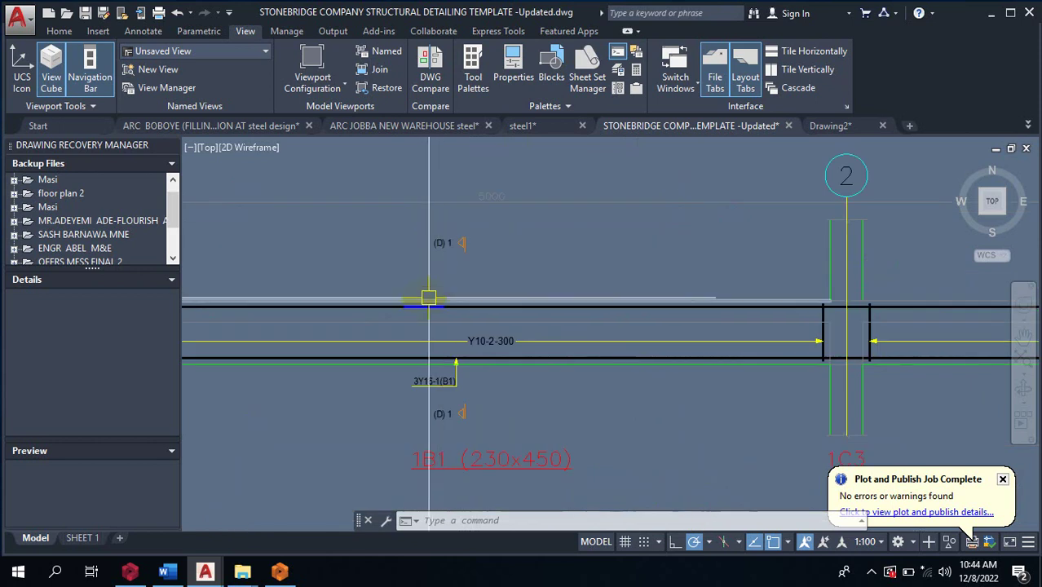
pyautogui.scroll(-5, 429, 297)
pyautogui.scroll(2, 490, 287)
pyautogui.scroll(-4, 447, 267)
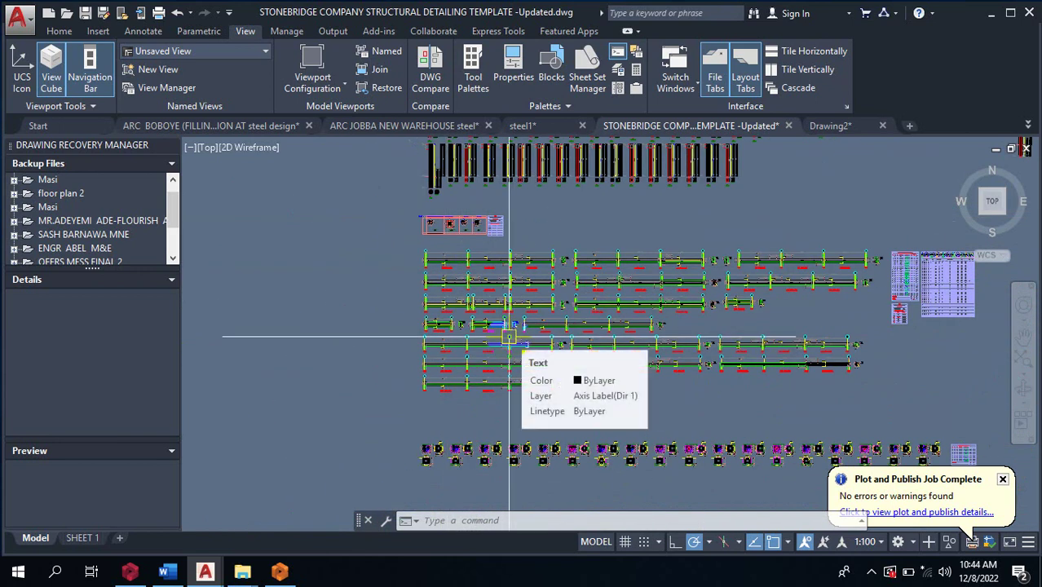
pyautogui.scroll(-2, 475, 401)
pyautogui.scroll(8, 476, 401)
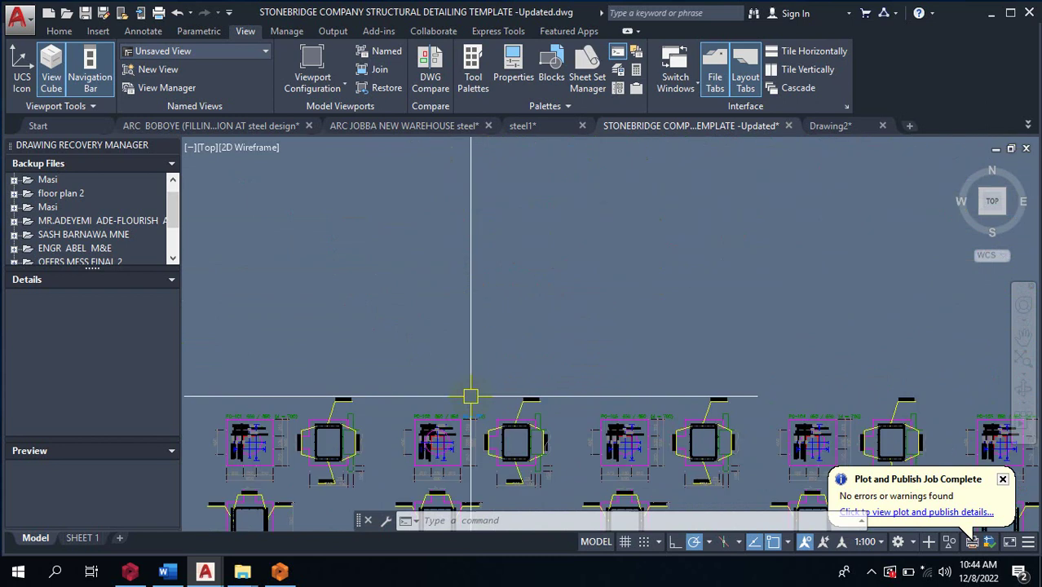
pyautogui.scroll(2, 546, 343)
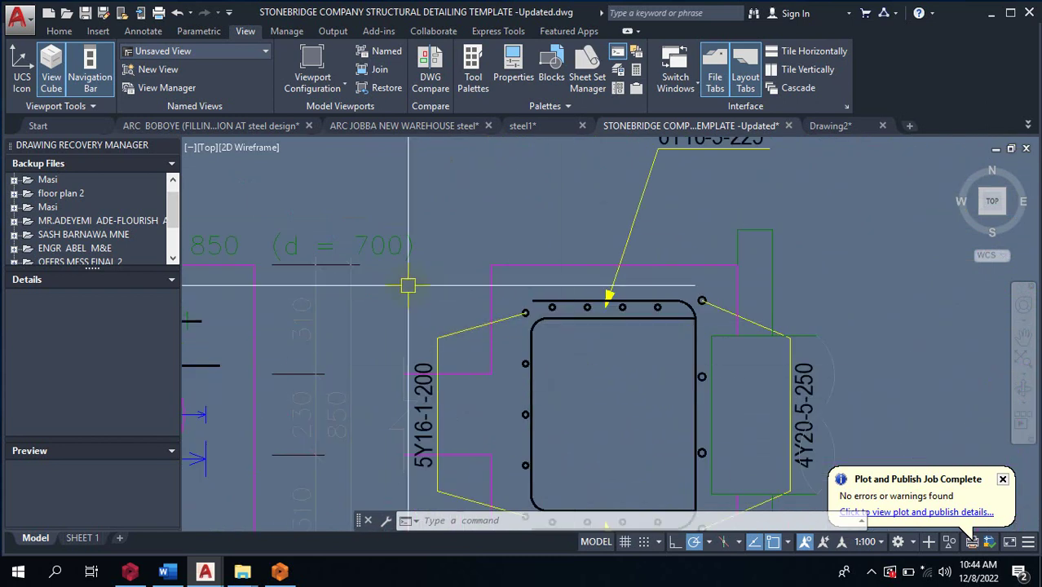
pyautogui.scroll(-8, 521, 363)
pyautogui.scroll(-2, 534, 382)
pyautogui.scroll(3, 558, 290)
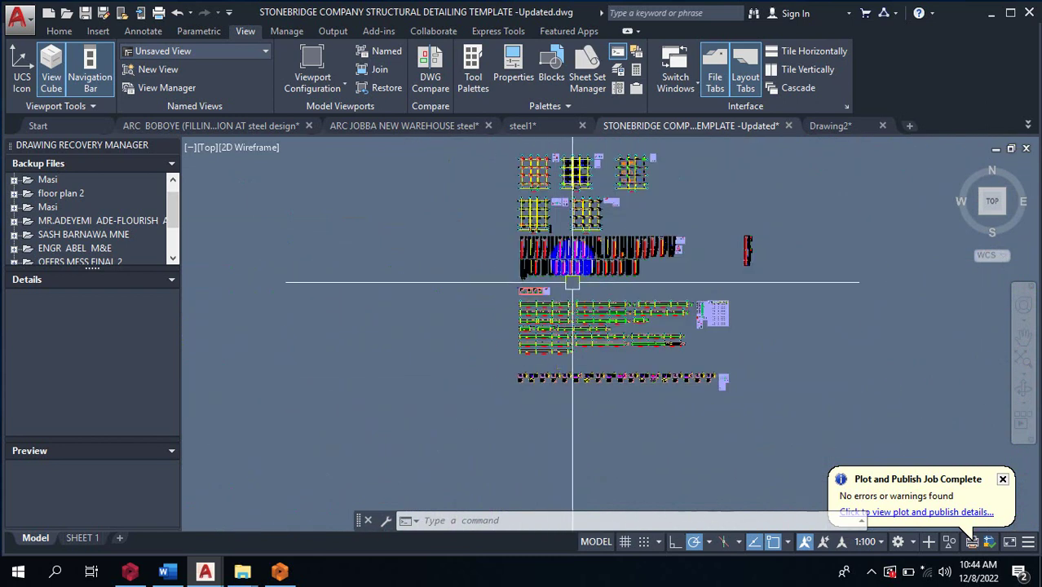
pyautogui.scroll(4, 571, 220)
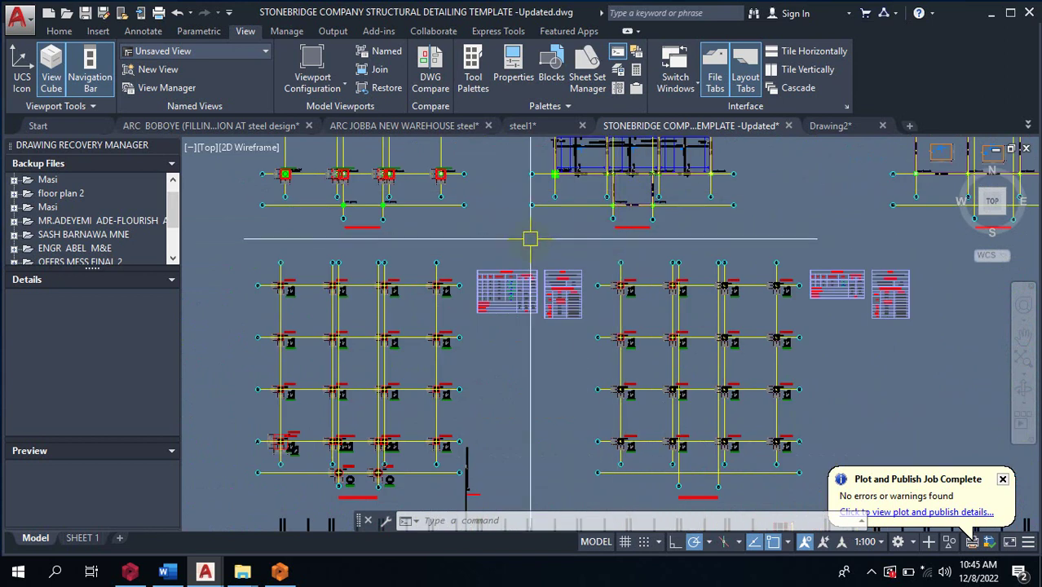
pyautogui.scroll(-3, 530, 239)
pyautogui.scroll(-1, 702, 256)
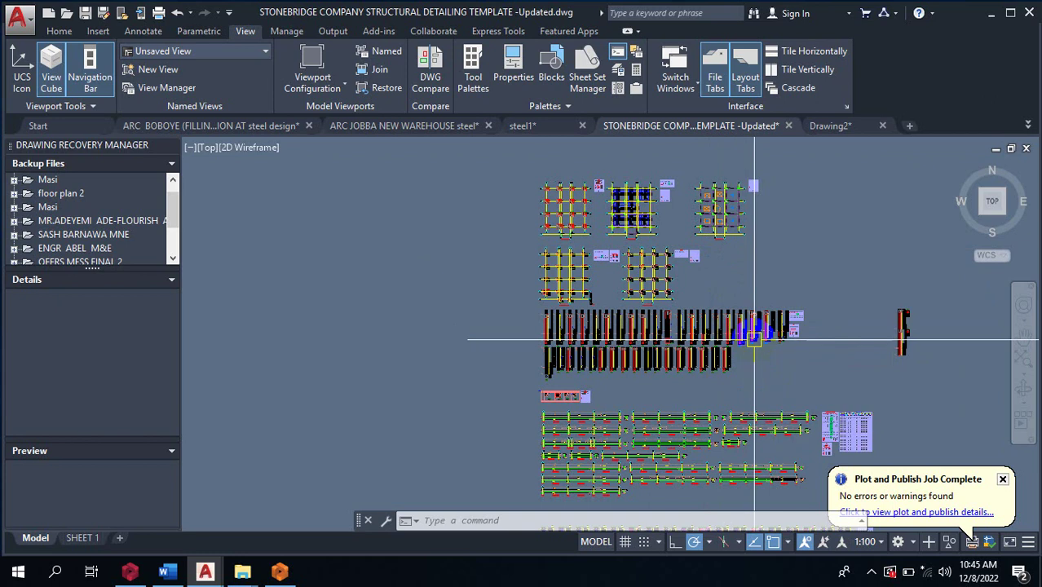
# Zoom out to all model-space sheets, then into the framed column layout and staircase sheets
pyautogui.scroll(-6, 766, 359)
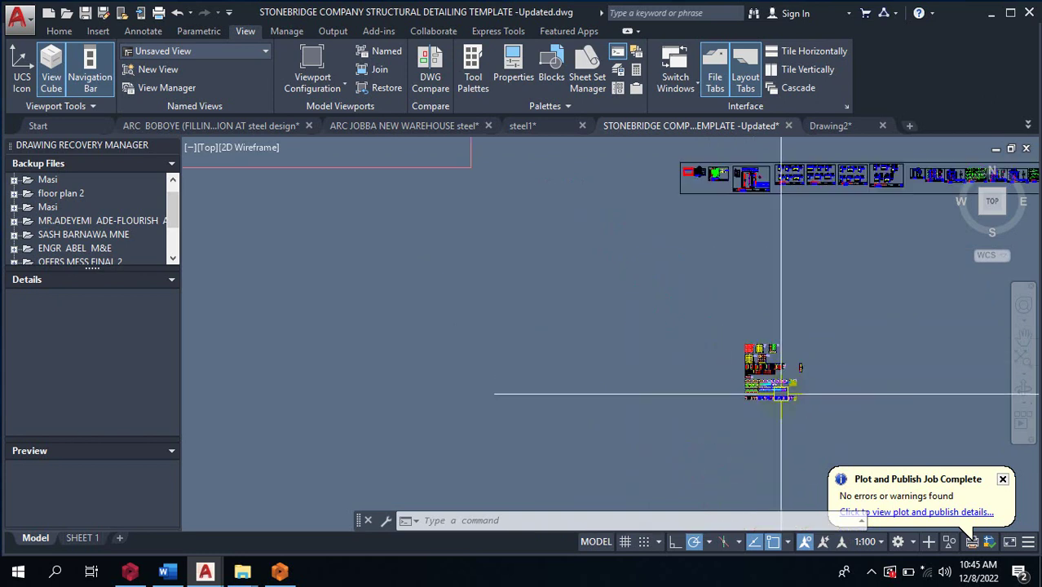
pyautogui.scroll(-4, 770, 377)
pyautogui.scroll(6, 682, 299)
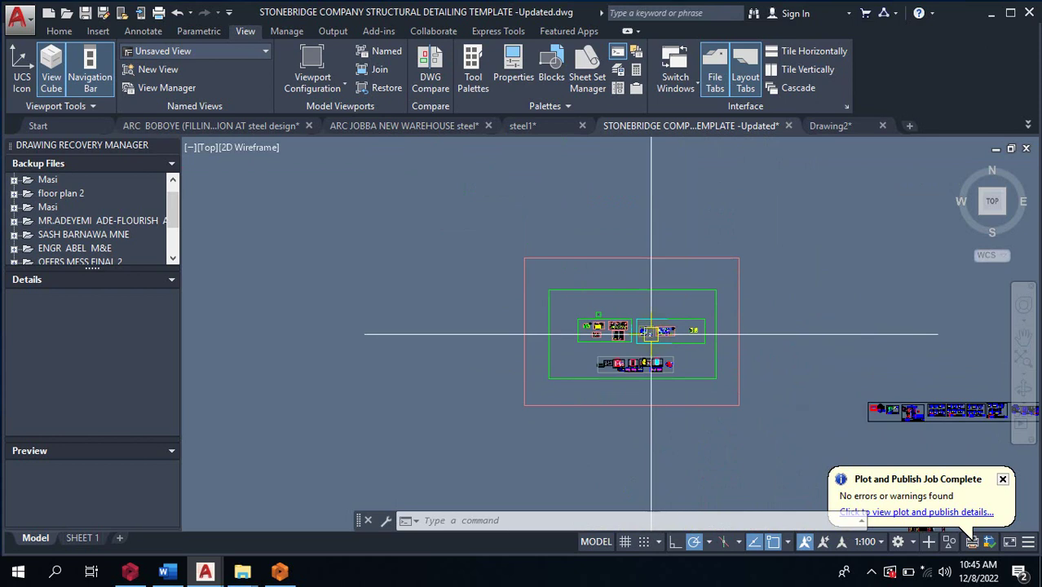
pyautogui.scroll(3, 647, 420)
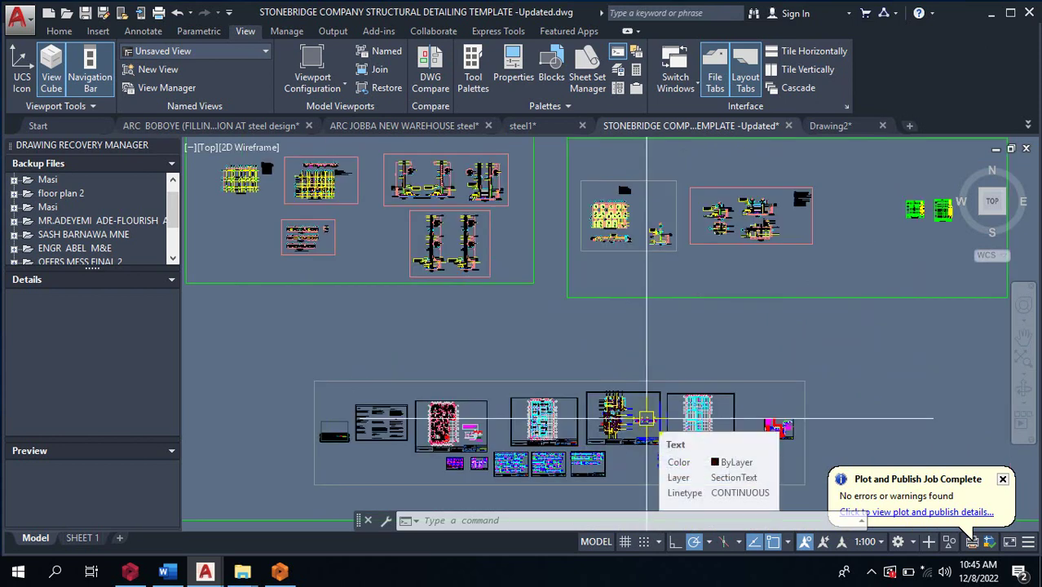
pyautogui.scroll(5, 533, 376)
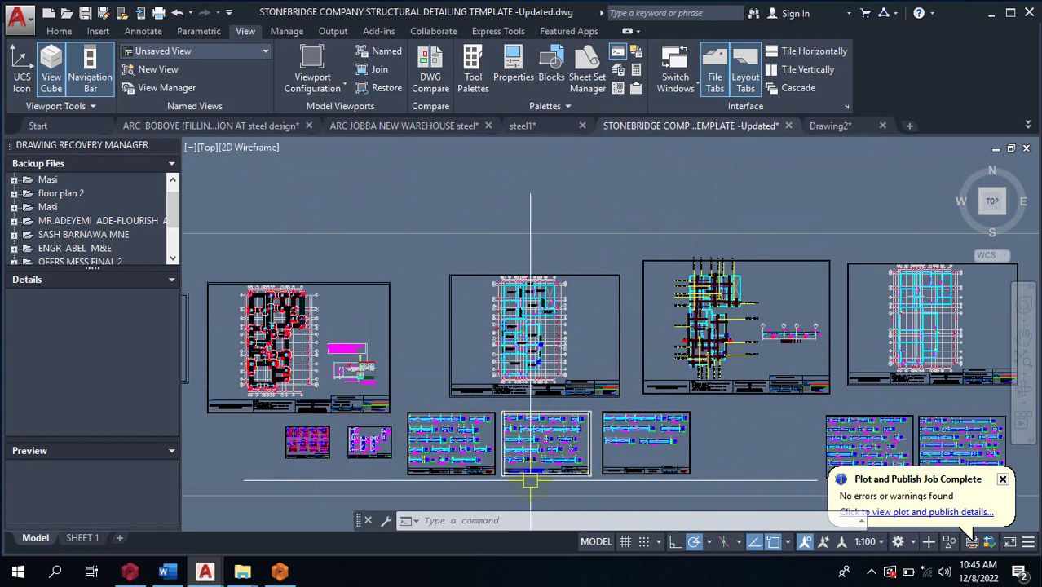
pyautogui.scroll(4, 533, 376)
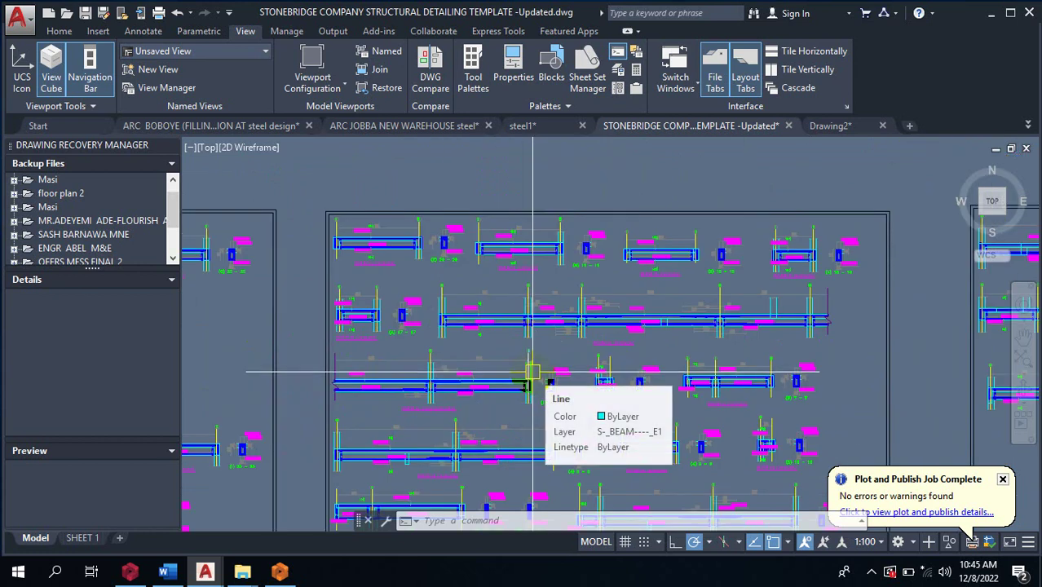
pyautogui.scroll(-7, 563, 326)
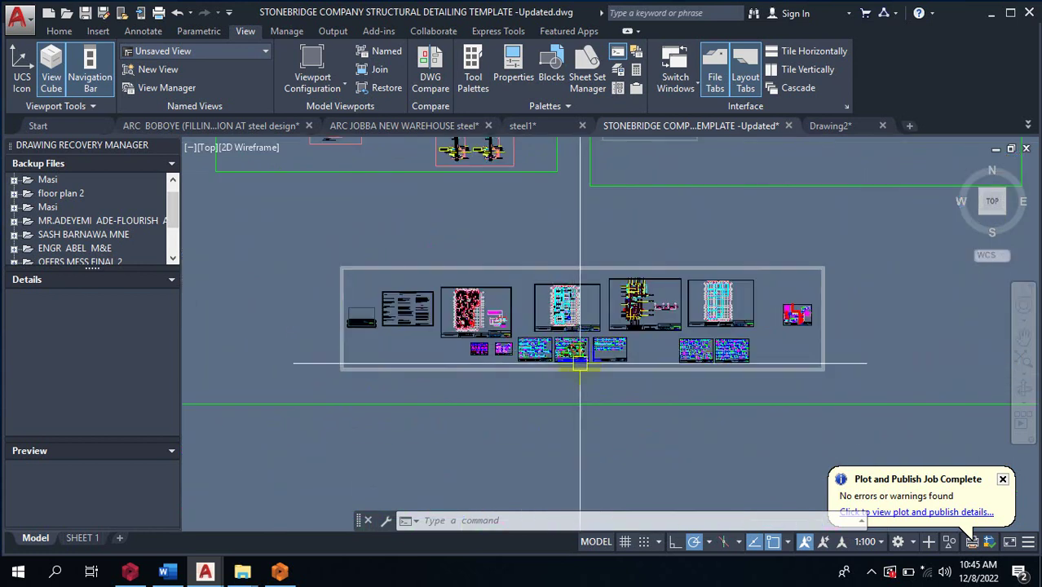
pyautogui.scroll(-4, 620, 402)
pyautogui.scroll(7, 659, 283)
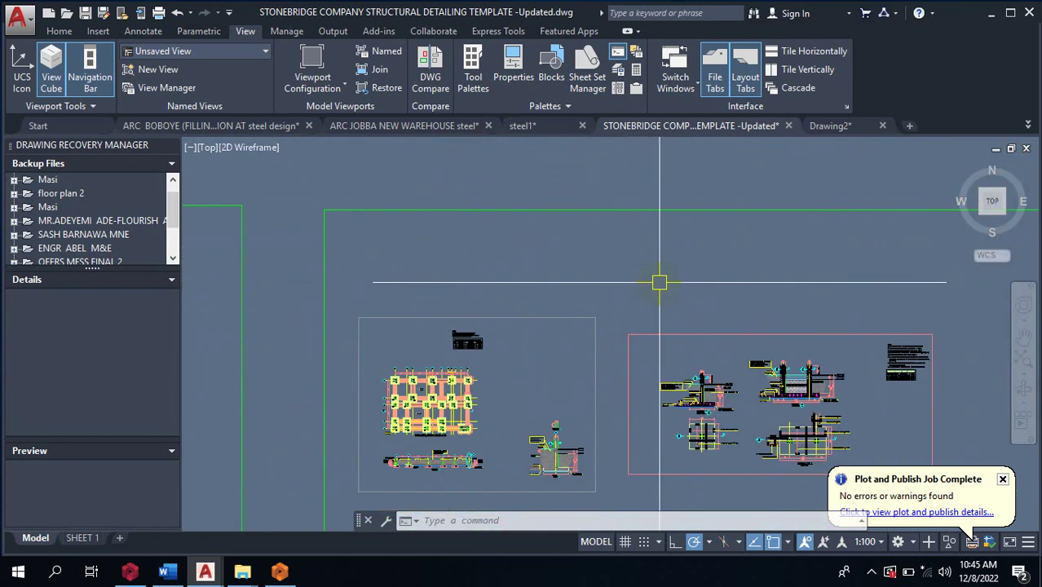
pyautogui.scroll(5, 789, 356)
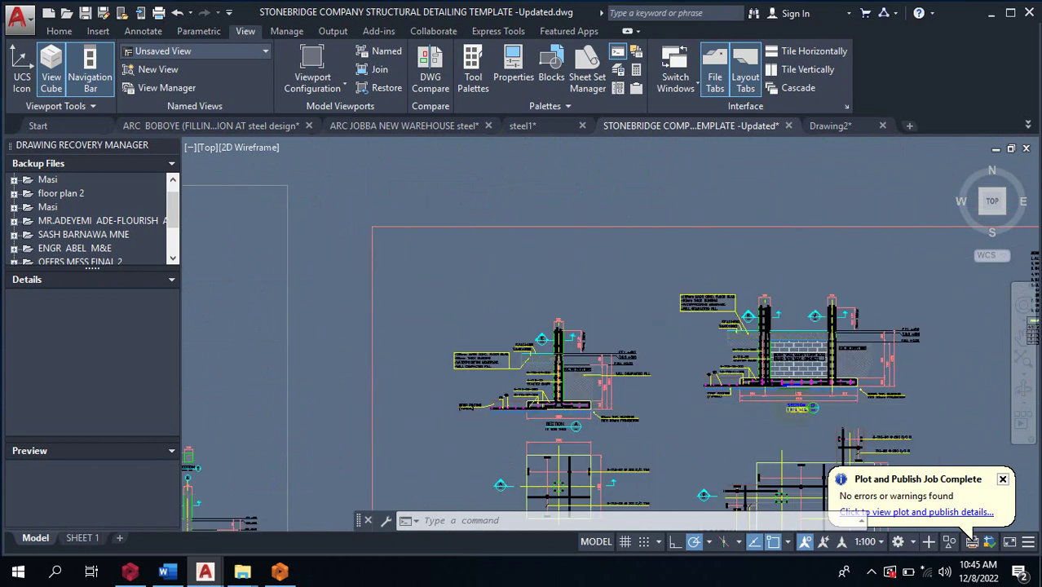
pyautogui.scroll(-7, 789, 355)
pyautogui.scroll(6, 623, 275)
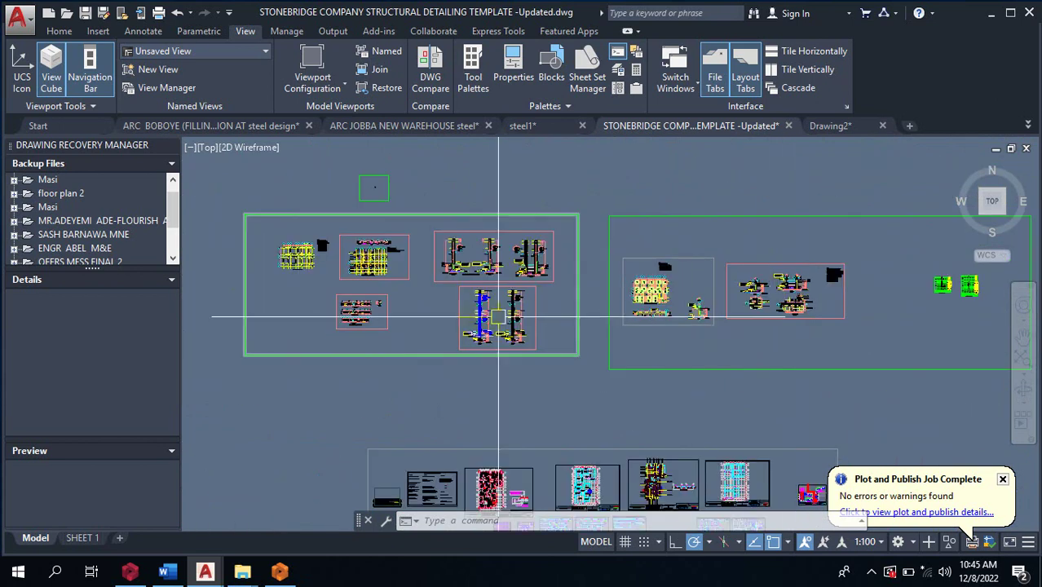
pyautogui.scroll(-8, 623, 275)
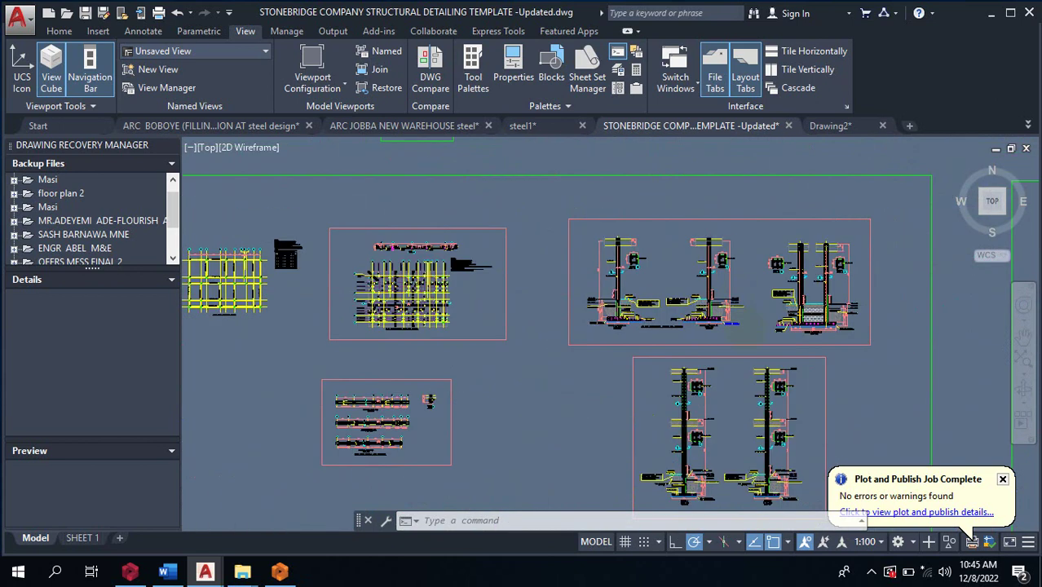
pyautogui.scroll(1, 657, 373)
pyautogui.scroll(7, 657, 374)
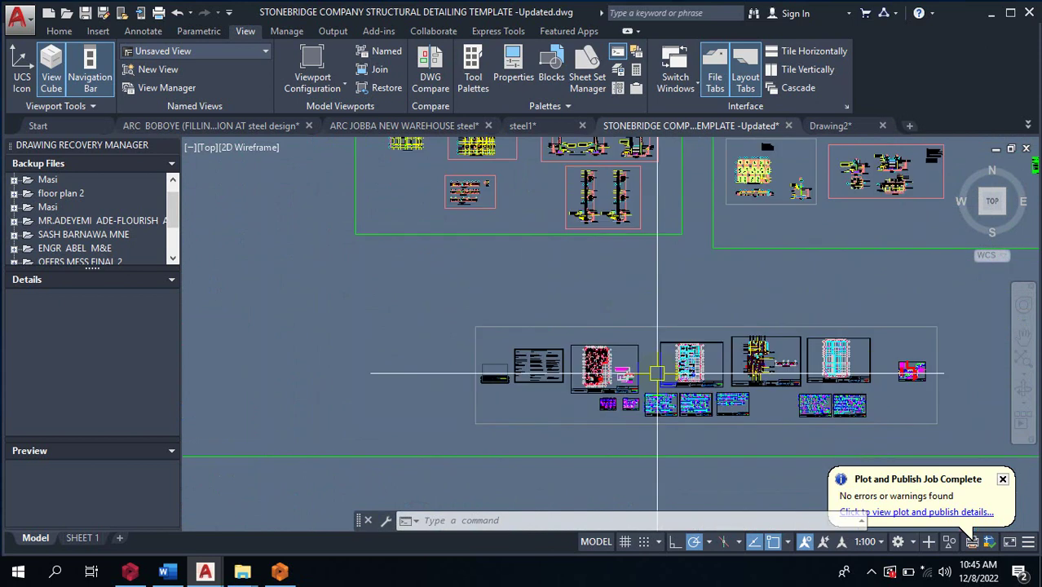
pyautogui.scroll(5, 535, 284)
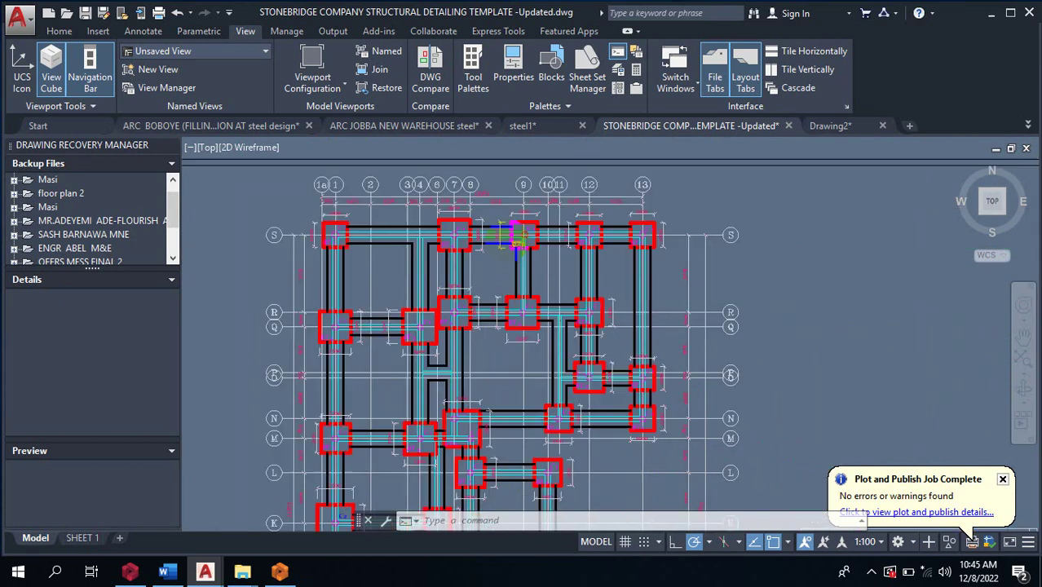
pyautogui.scroll(-8, 477, 264)
pyautogui.scroll(-5, 499, 294)
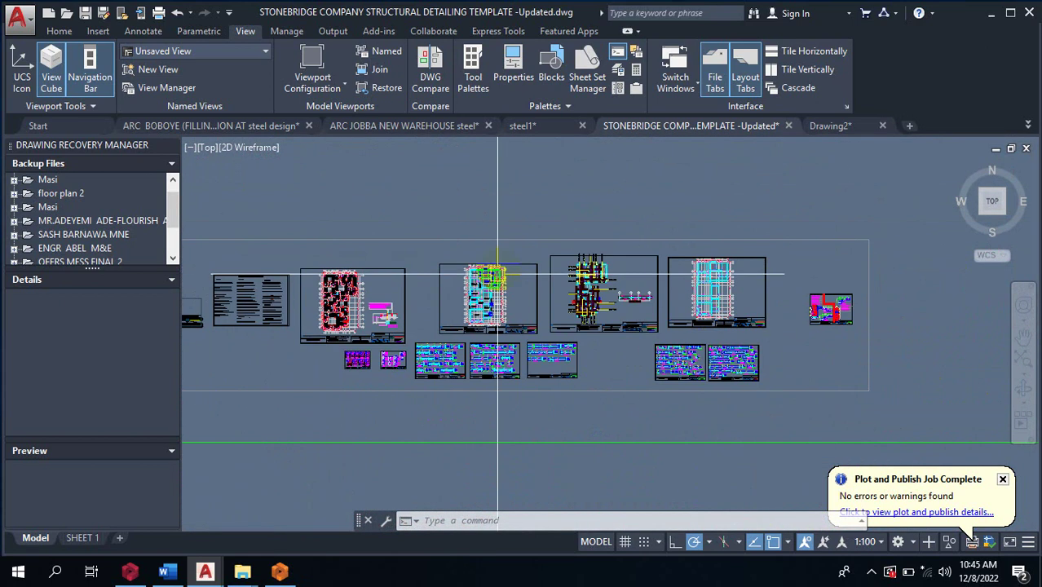
pyautogui.scroll(7, 490, 281)
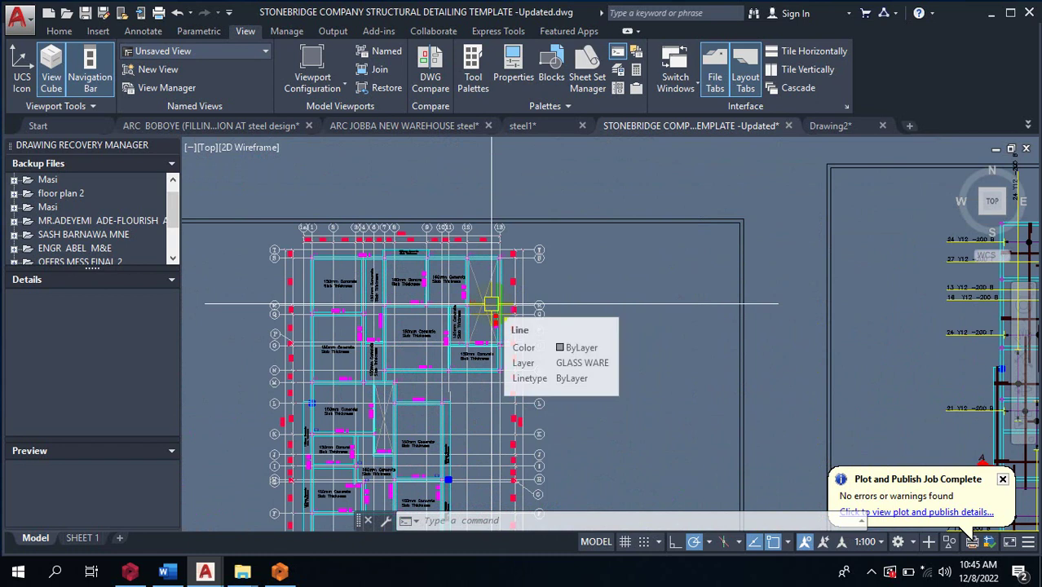
pyautogui.scroll(-3, 491, 305)
pyautogui.scroll(7, 603, 253)
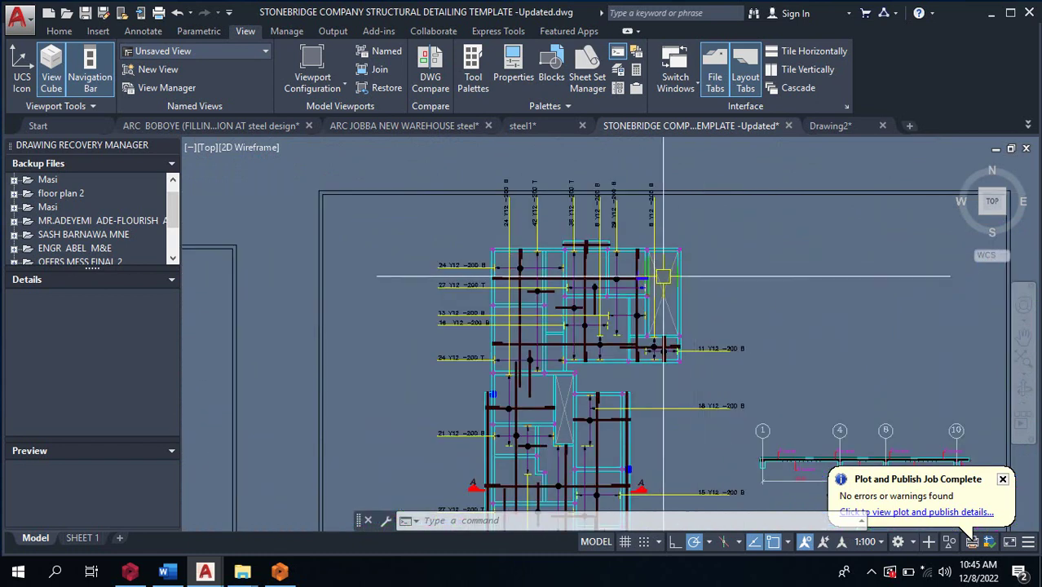
pyautogui.scroll(-5, 443, 237)
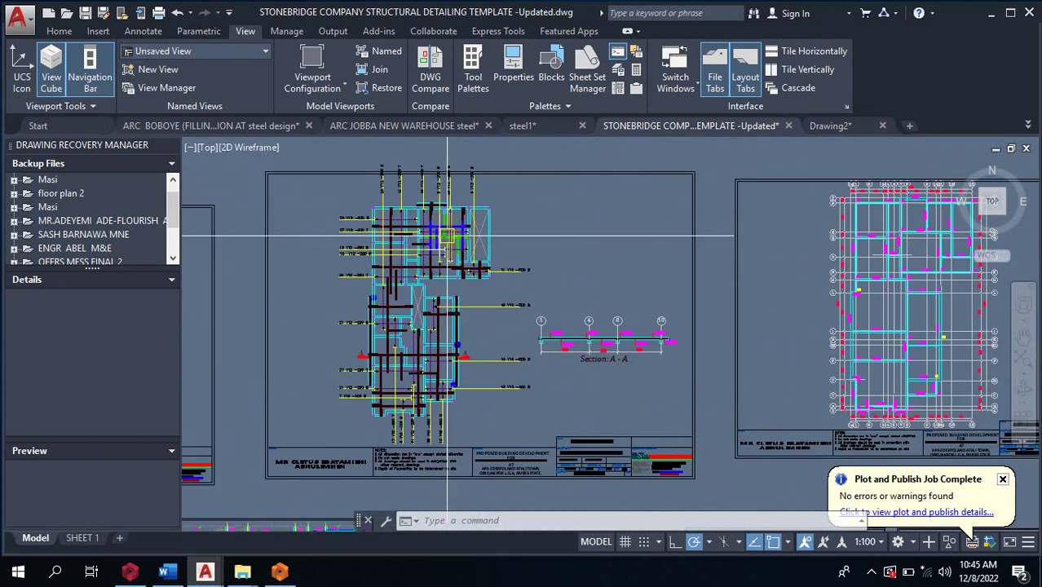
pyautogui.scroll(-4, 447, 237)
pyautogui.scroll(3, 783, 298)
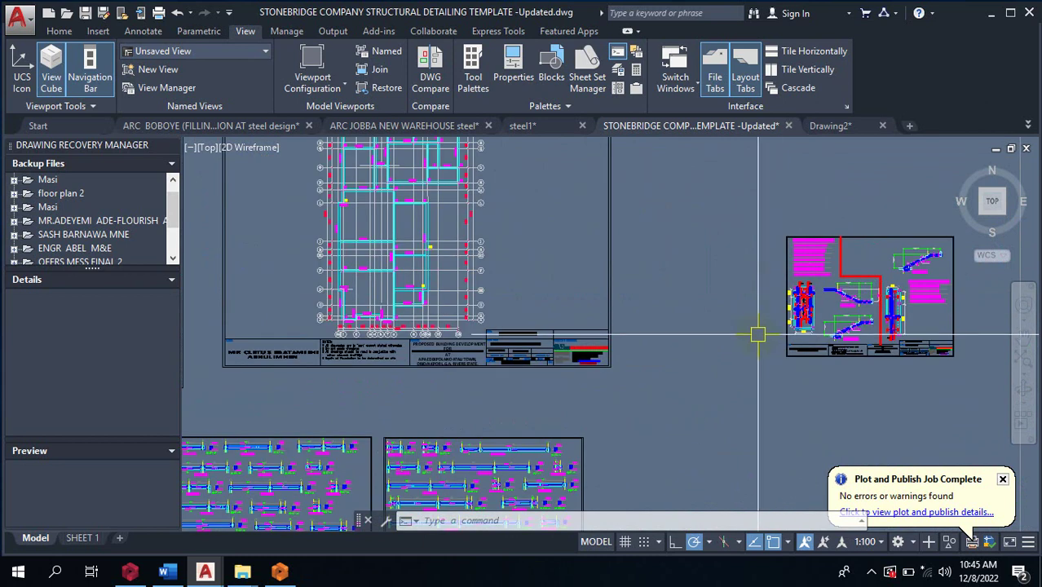